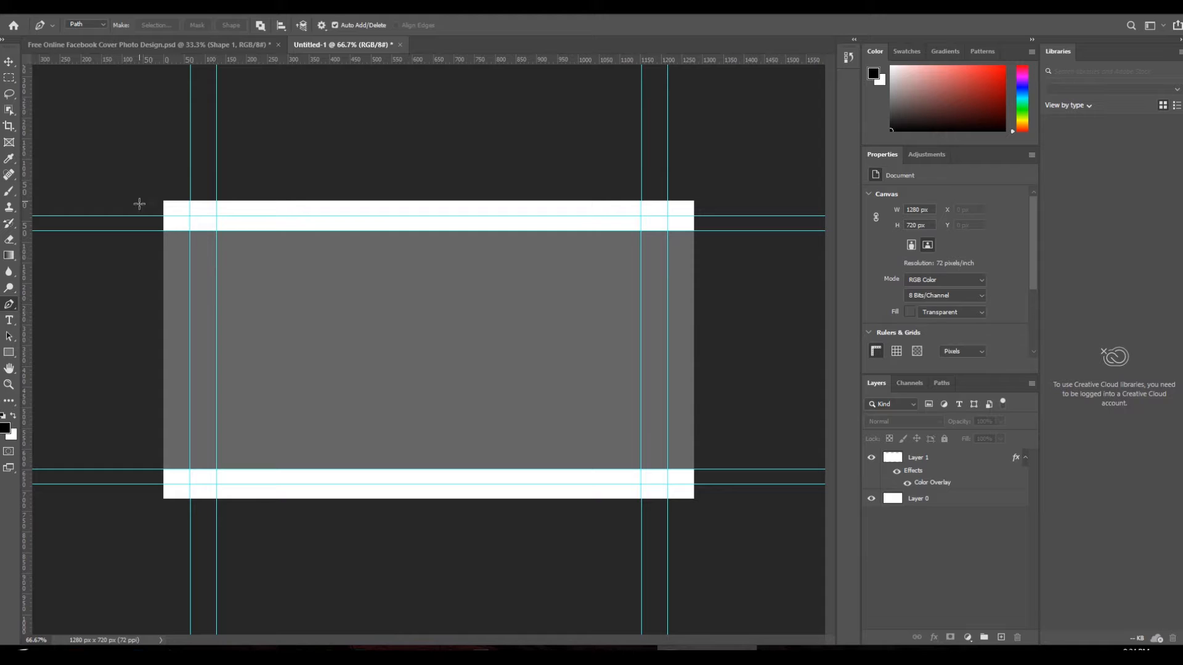
- Convert the slanted pen outline at the left of the grey panel into a selection
click(99, 45)
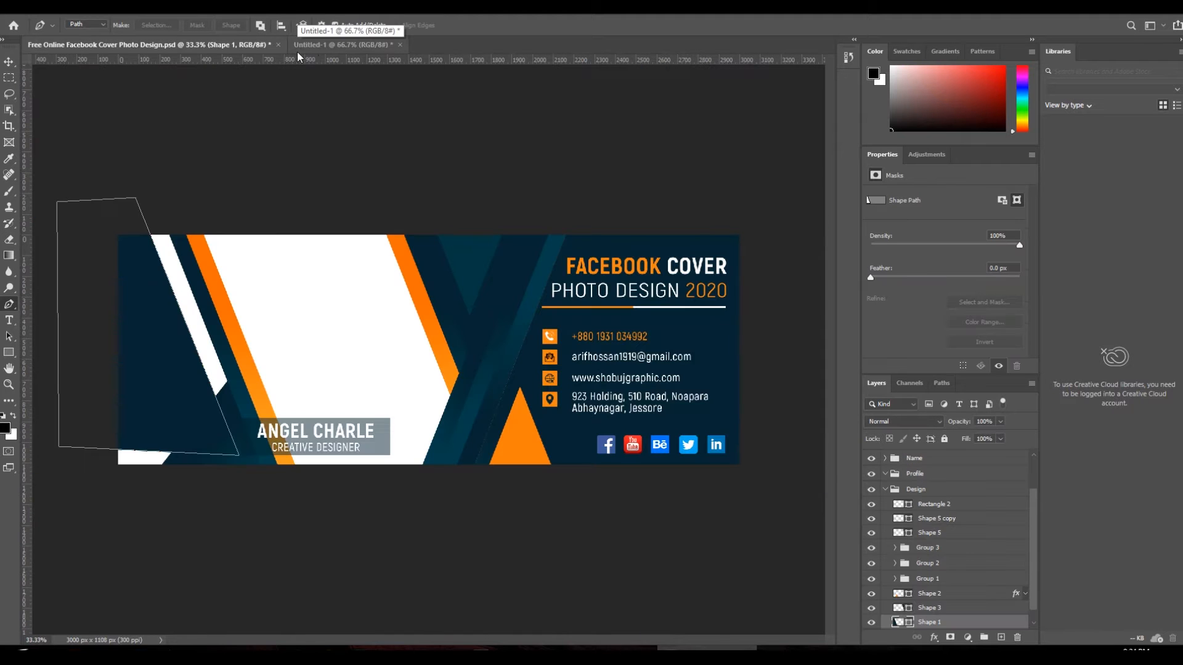
click(324, 44)
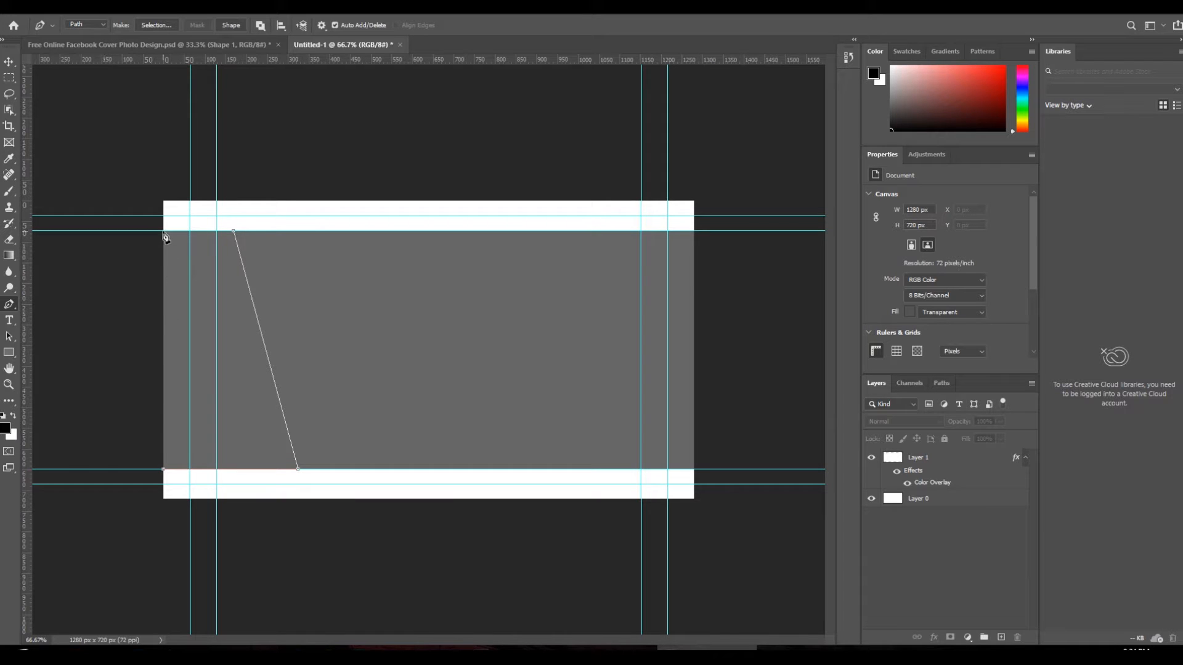
right_click(226, 294)
click(271, 346)
click(656, 173)
click(18, 60)
click(93, 7)
- Add a new layer above the grey panel and fill the slanted selection with white
mouse_move(174, 129)
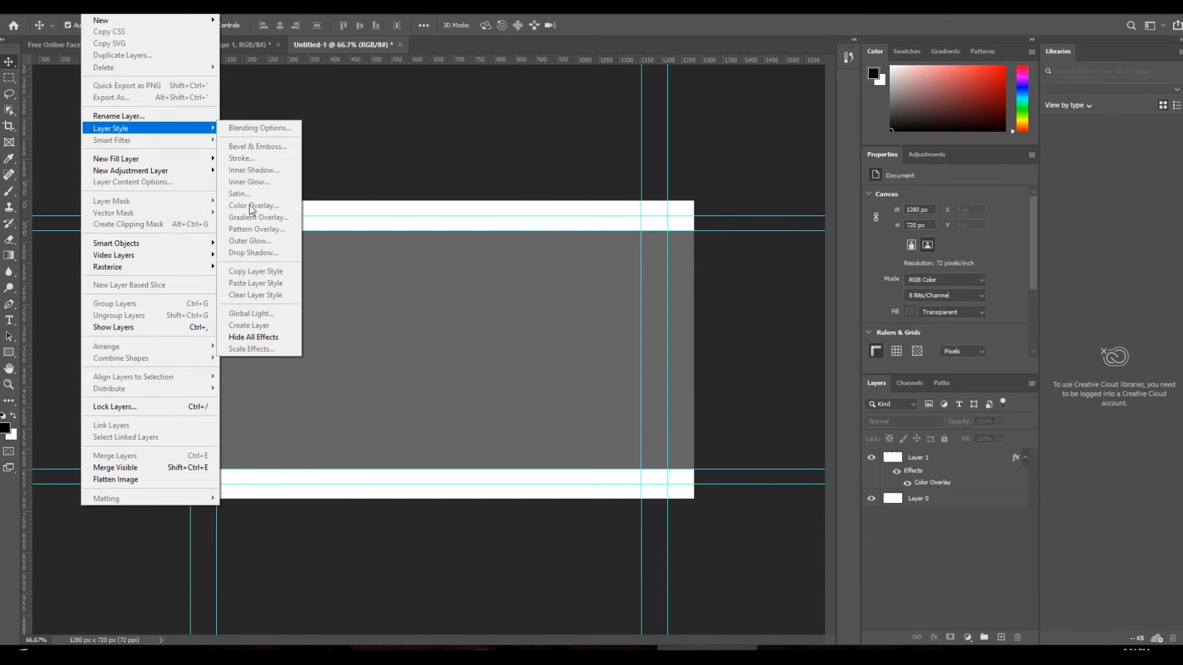
click(960, 458)
click(1002, 638)
key(ctrl+z)
key(ctrl+z)
click(1002, 638)
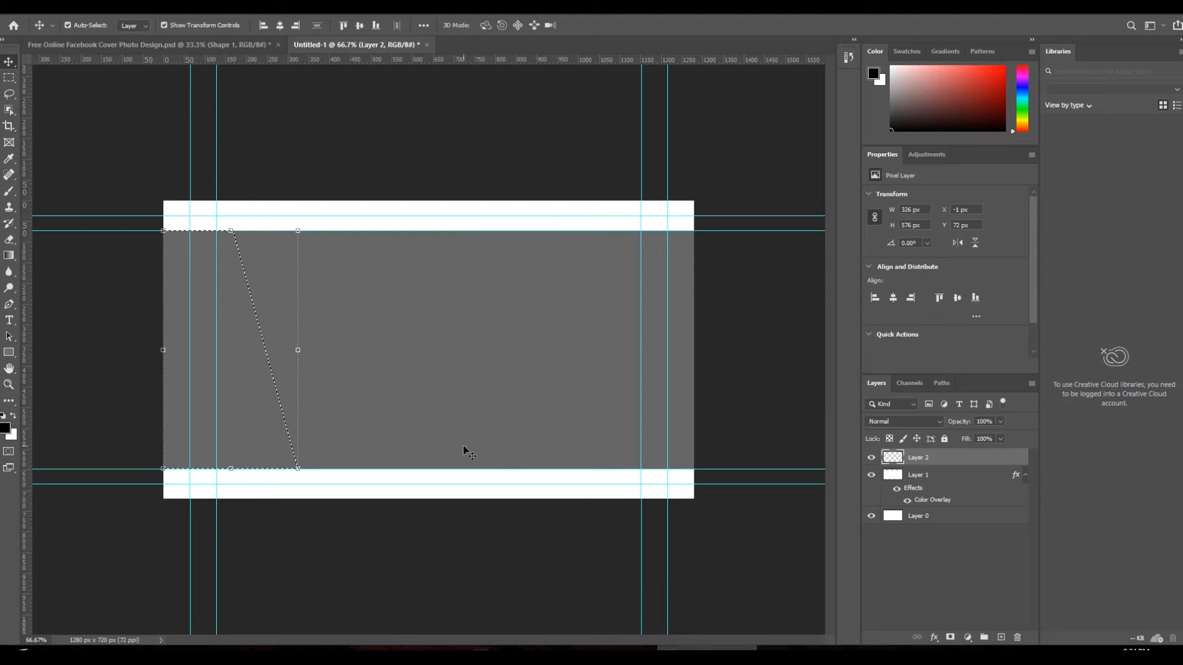
key(ctrl+BackSpace)
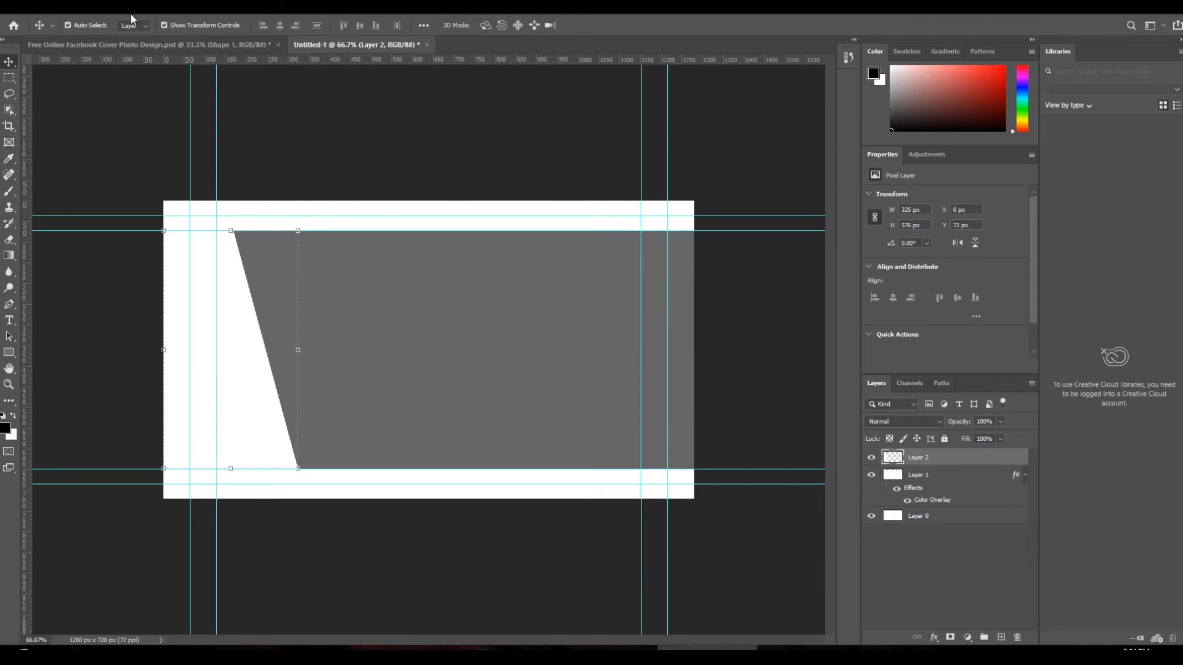
- Add a Color Overlay to the new panel and try a dark navy colour
click(91, 7)
mouse_move(166, 129)
click(280, 203)
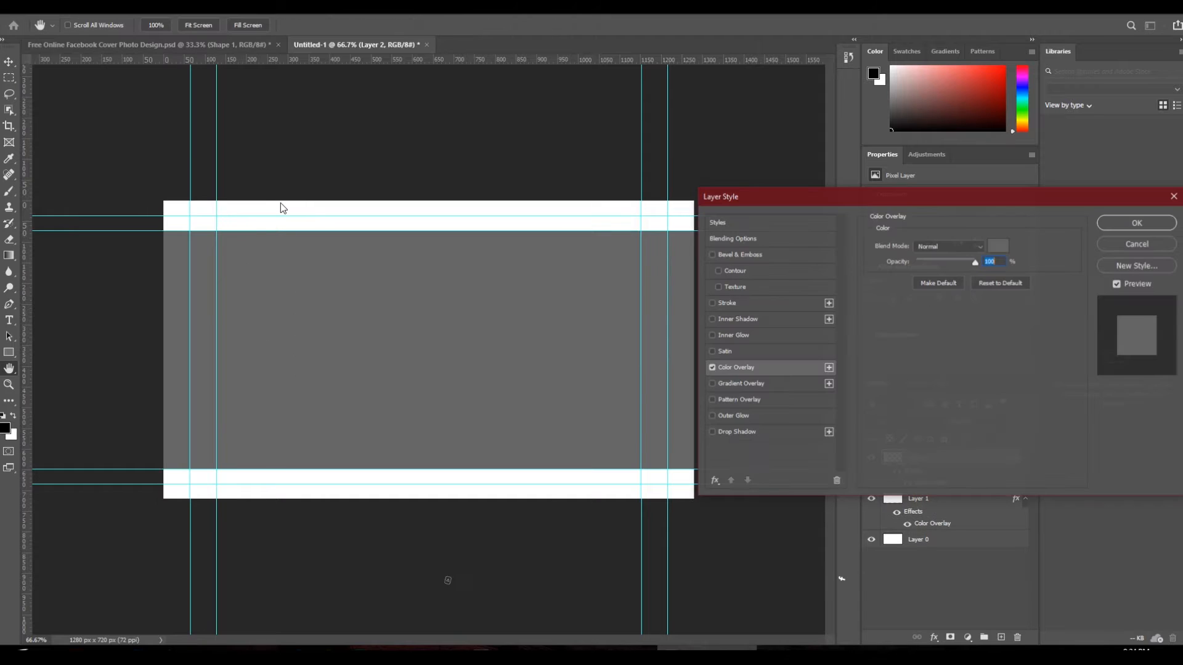
click(998, 246)
click(934, 322)
click(957, 228)
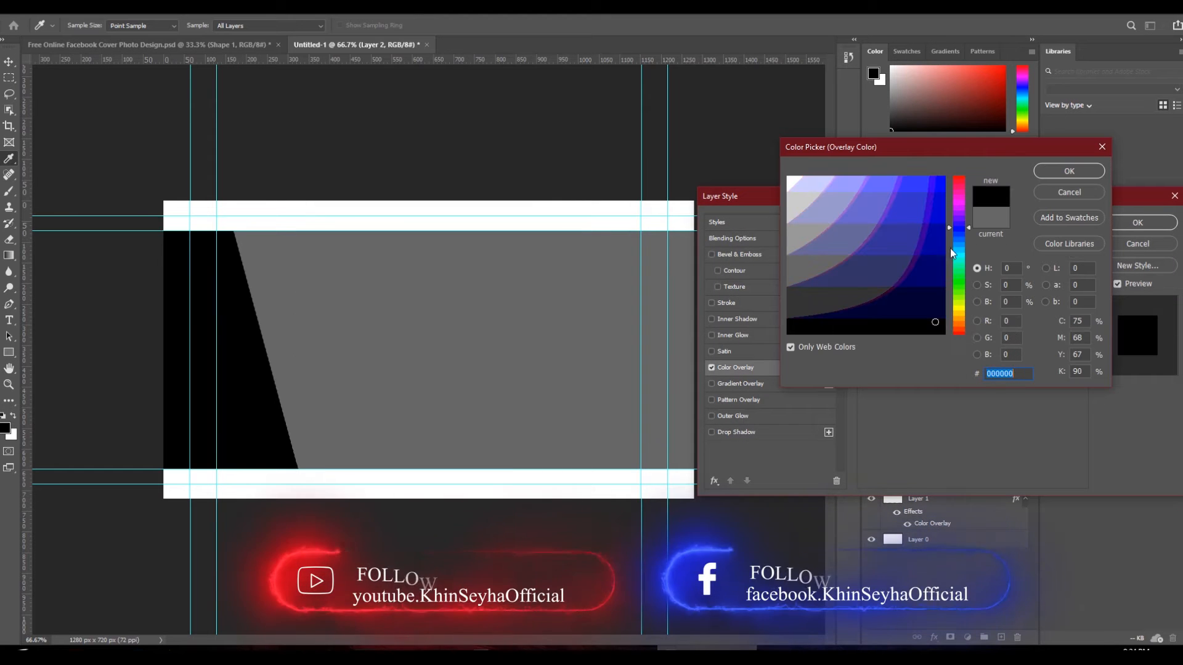
click(942, 255)
click(1090, 217)
click(722, 227)
- Set the overlay to dark green PANTONE 5535 C from Color Libraries and apply it
click(1047, 242)
click(878, 234)
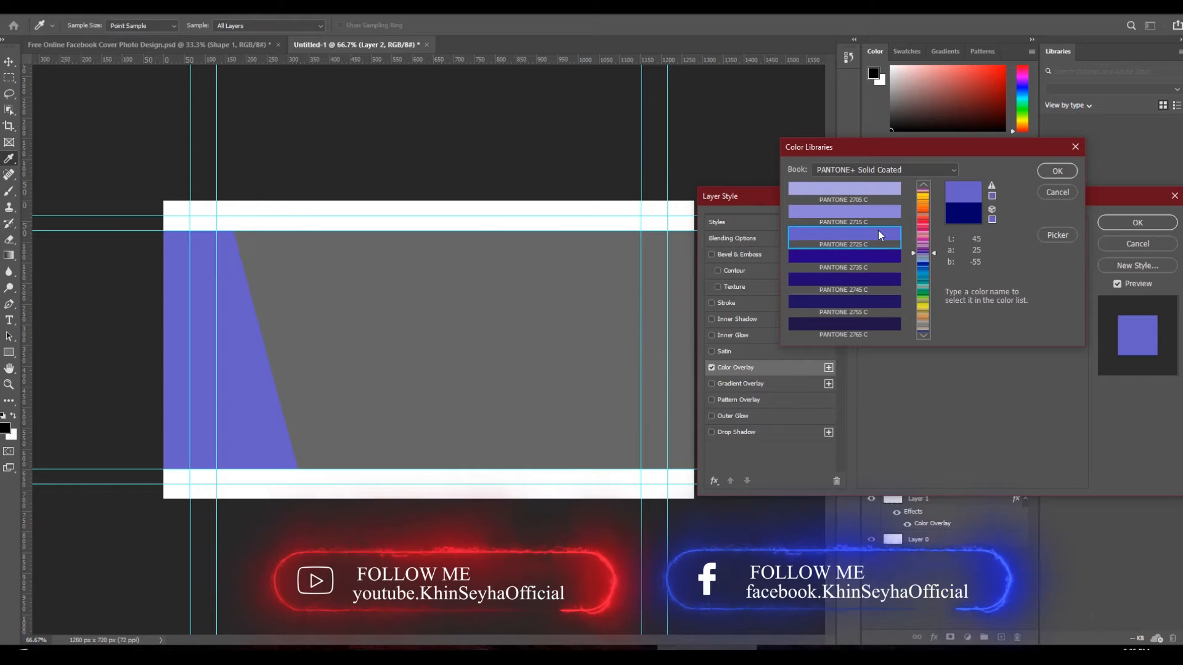
click(876, 256)
scroll(876, 283, down, 10)
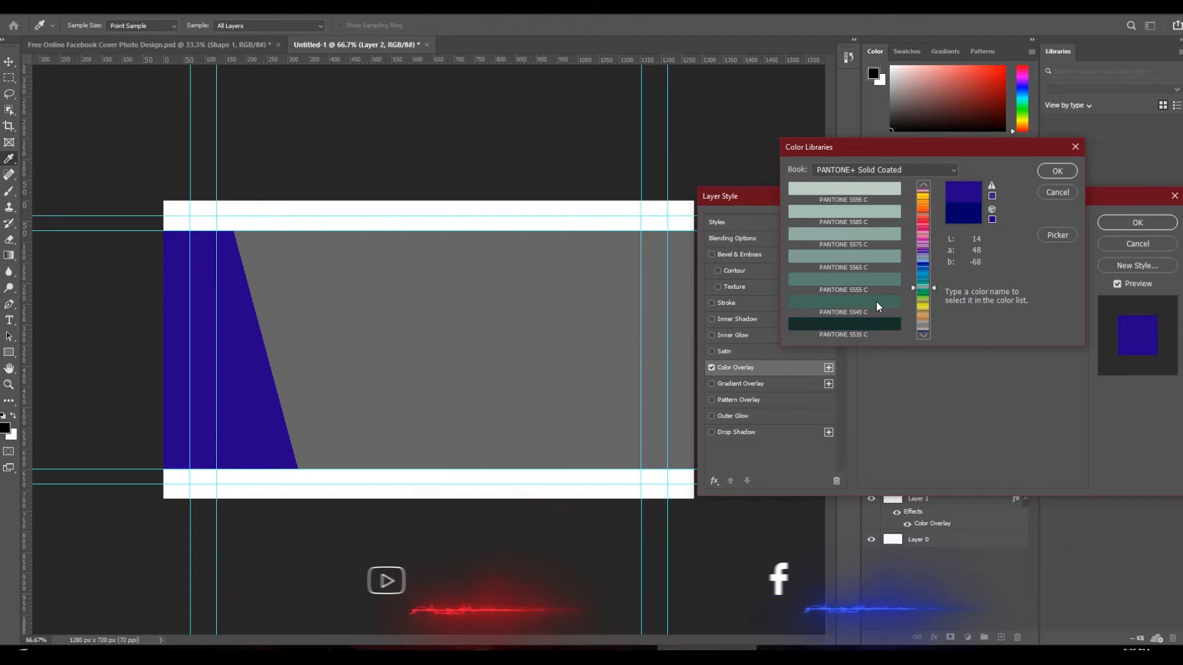
click(875, 300)
click(866, 325)
click(1058, 172)
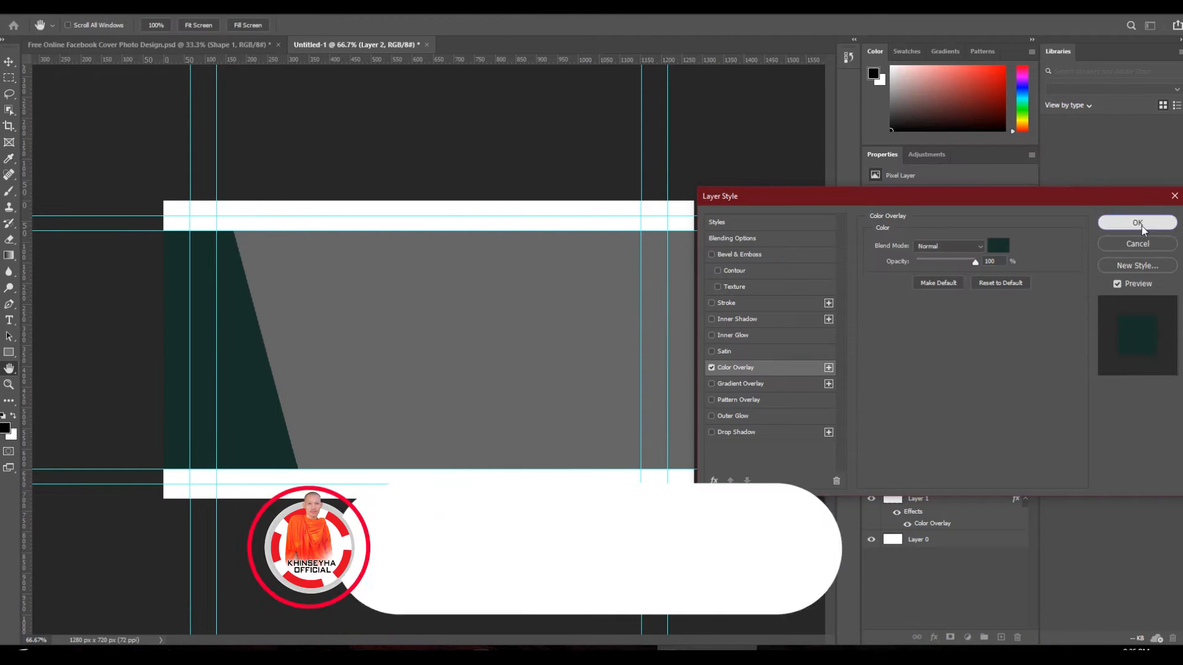
click(1138, 223)
click(148, 44)
mouse_move(212, 321)
mouse_down()
mouse_move(142, 321)
mouse_move(210, 311)
mouse_move(199, 311)
mouse_up()
- Copy the dark stripe from the reference cover into Untitled-1, scaled down and positioned
click(401, 48)
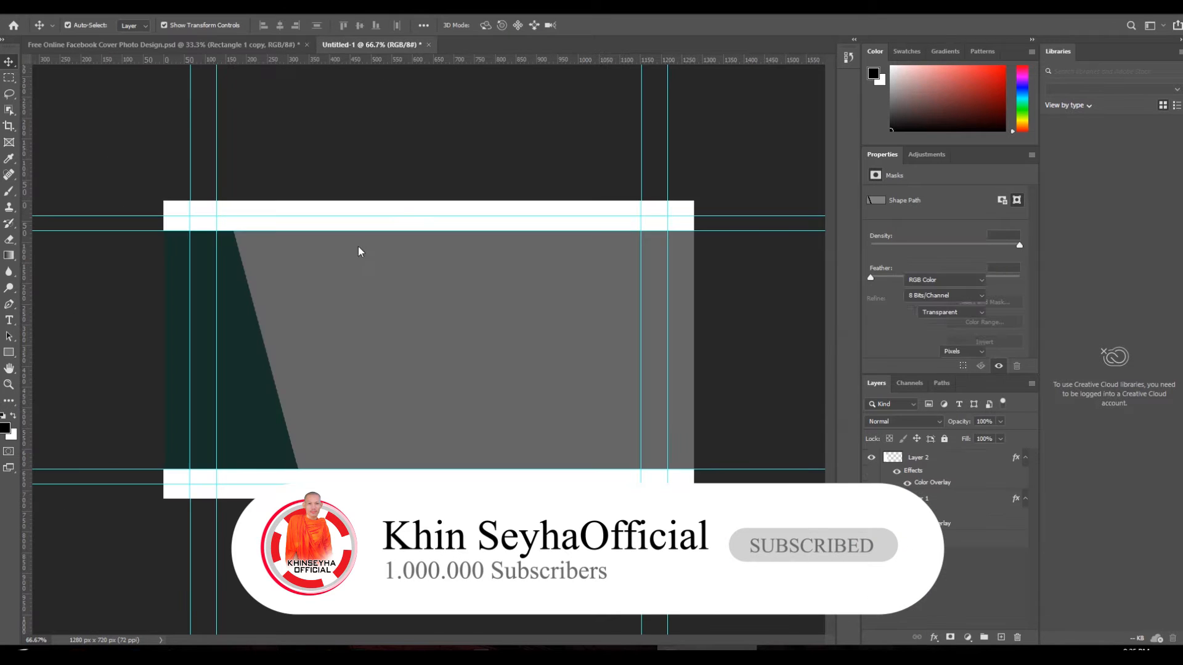
key(ctrl+Tab)
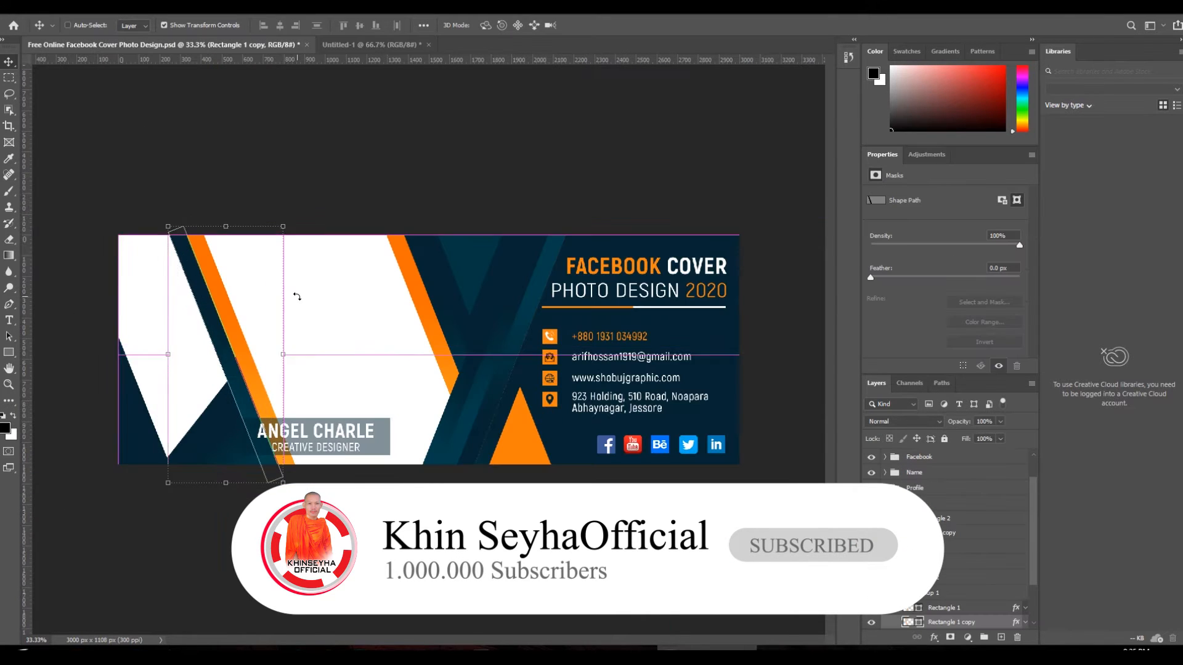
key(ctrl+z)
click(272, 167)
drag(206, 292, 277, 306)
drag(390, 303, 281, 314)
drag(318, 211, 302, 262)
scroll(266, 275, up, 1)
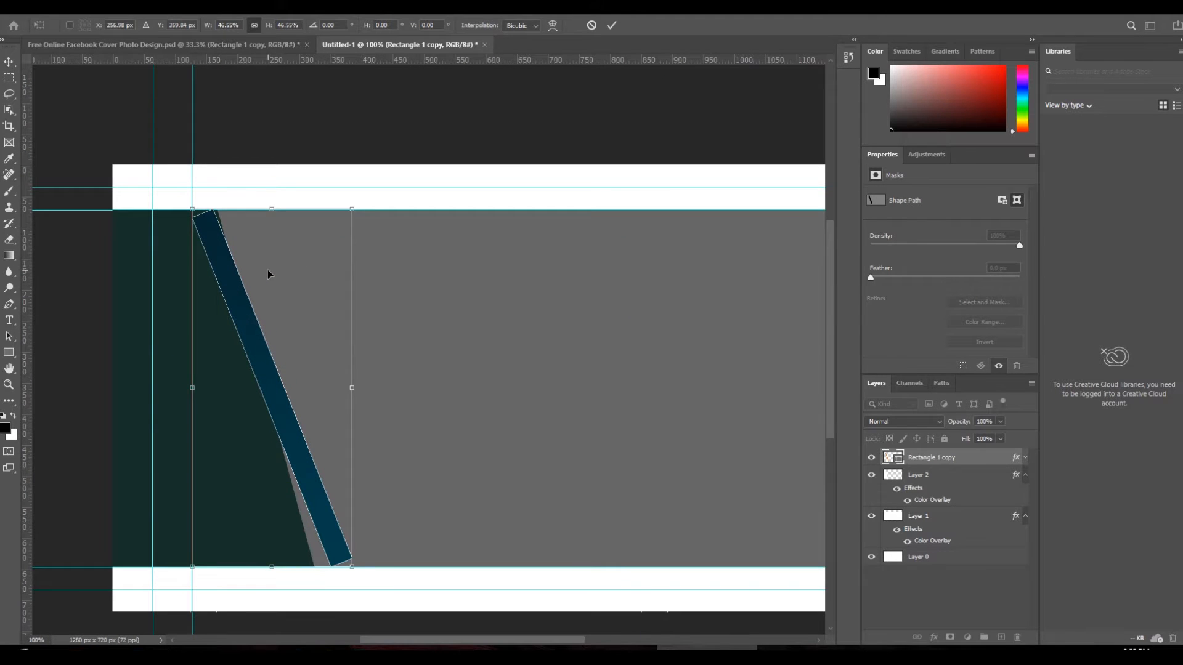
key(Return)
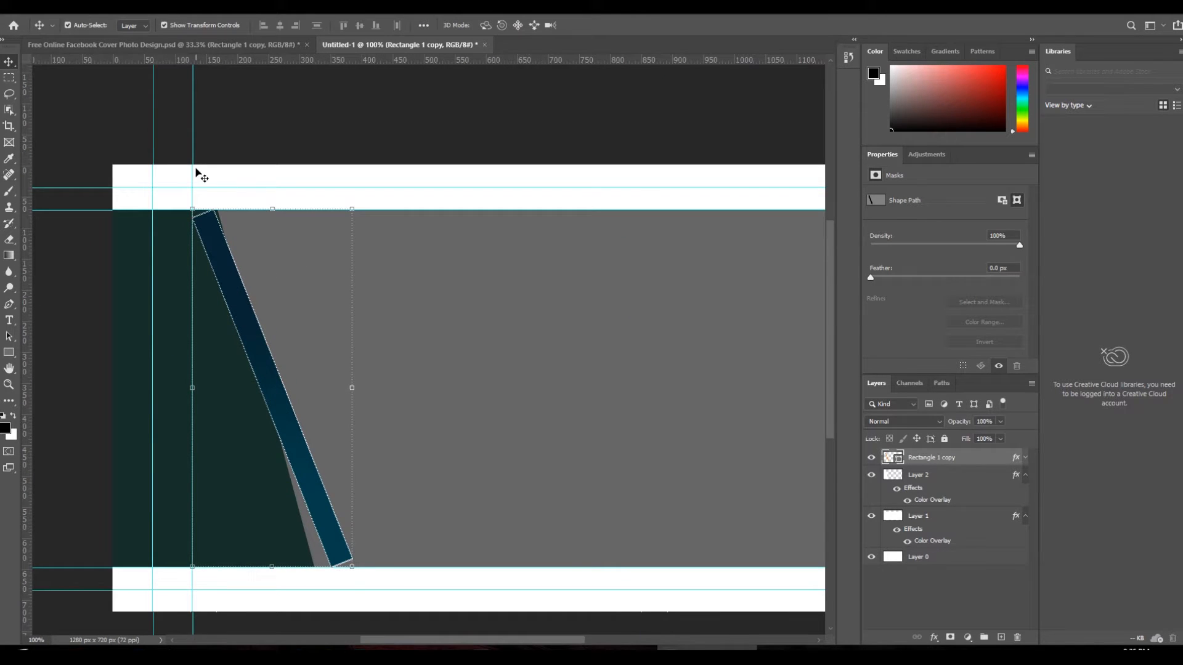
- Widen the dark green slanted panel on Layer 2 to 386 px
click(202, 44)
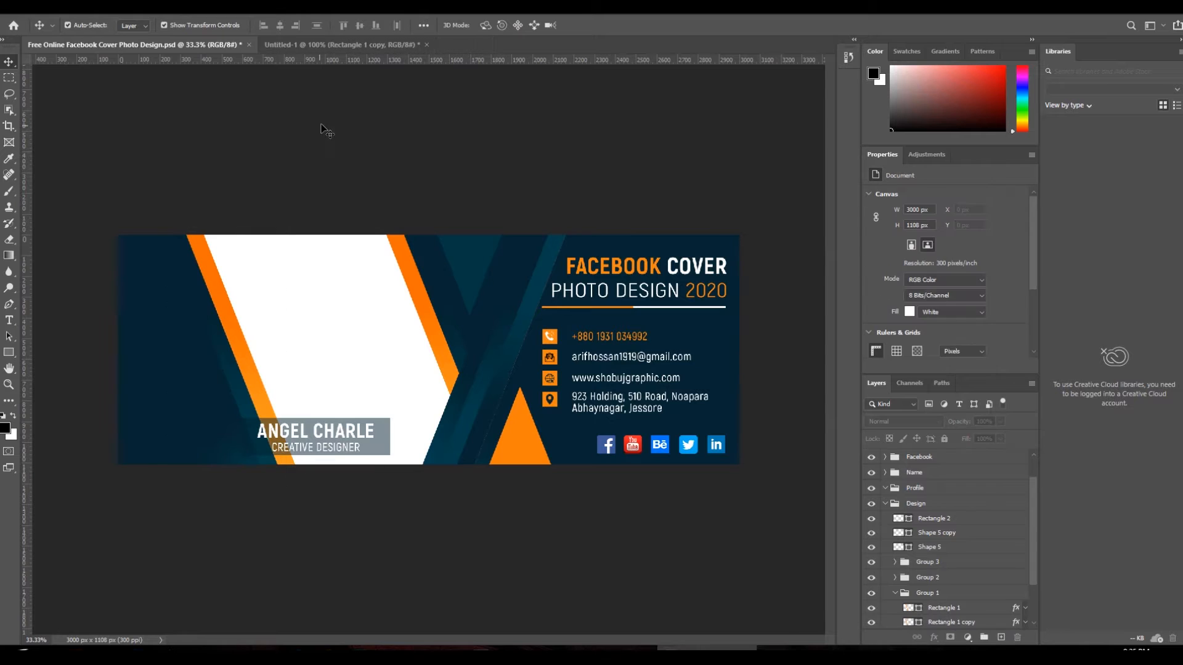
click(393, 49)
click(311, 279)
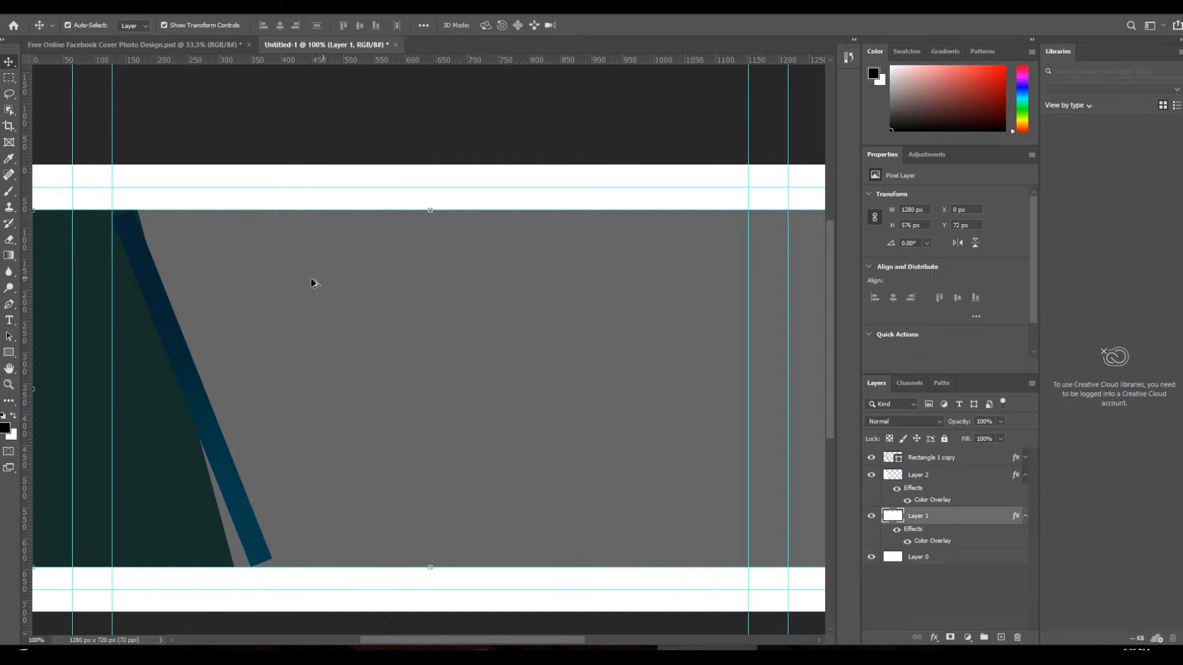
key(ctrl+minus)
click(283, 390)
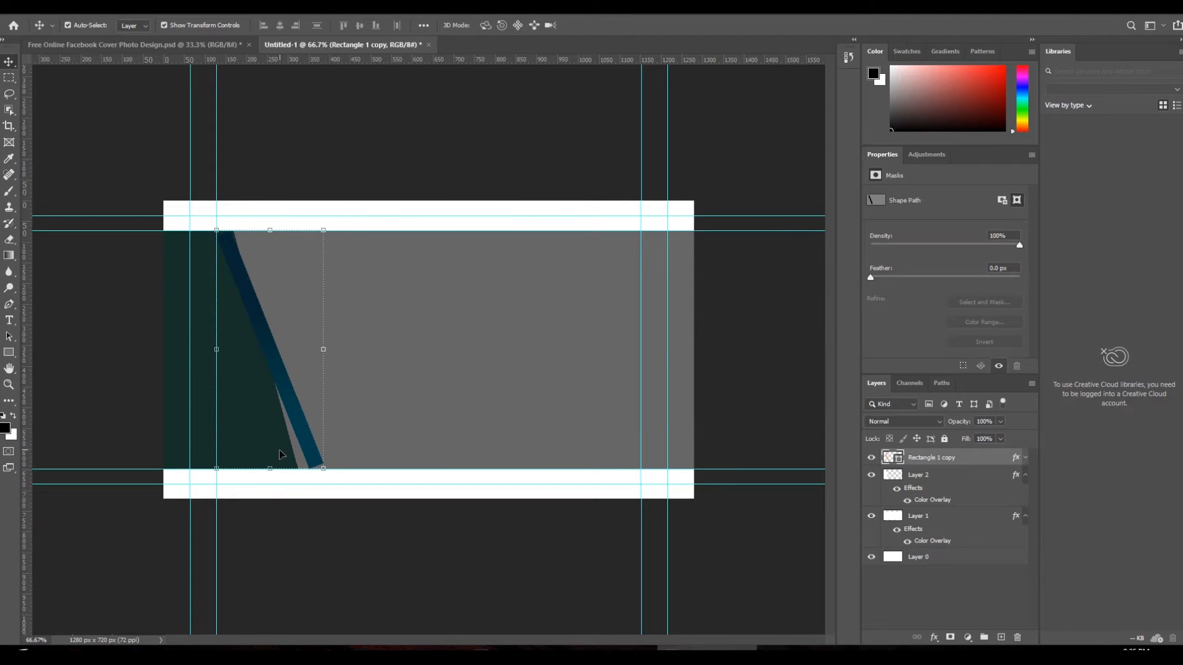
click(297, 379)
drag(295, 349, 322, 346)
key(Return)
- Delete the borrowed Rectangle 1 copy stripe, keeping only the dark green panel
mouse_move(253, 311)
mouse_down()
mouse_move(268, 314)
mouse_move(256, 316)
mouse_up()
click(212, 317)
right_click(213, 317)
click(231, 321)
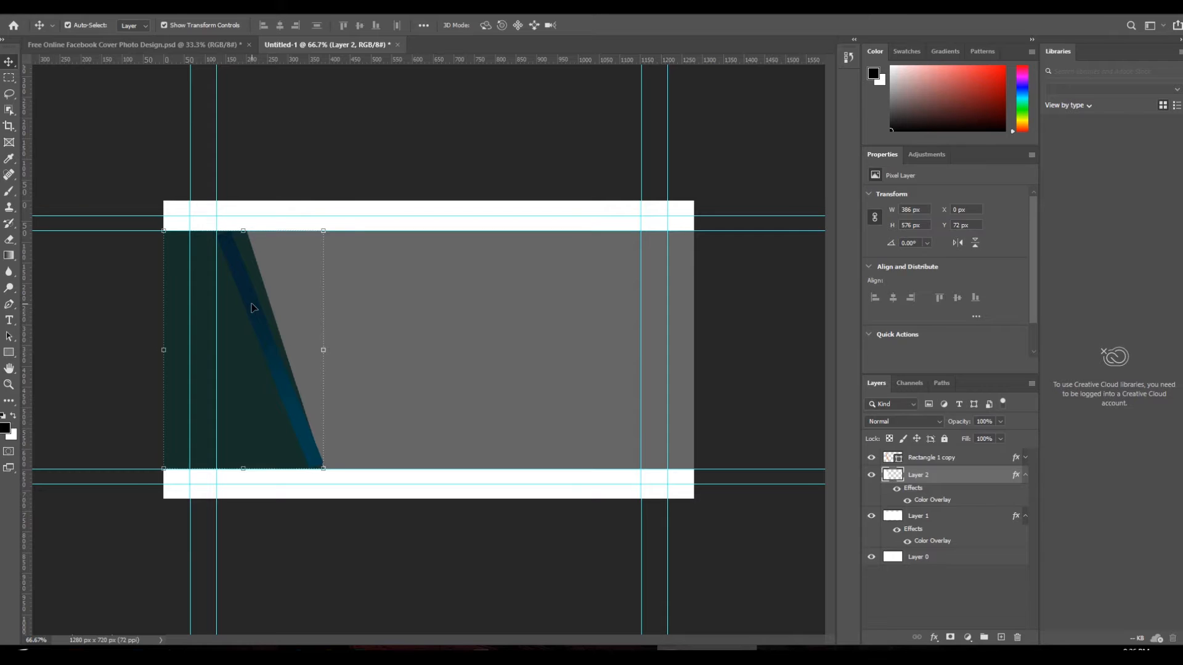
click(252, 305)
key(Delete)
click(434, 136)
click(193, 46)
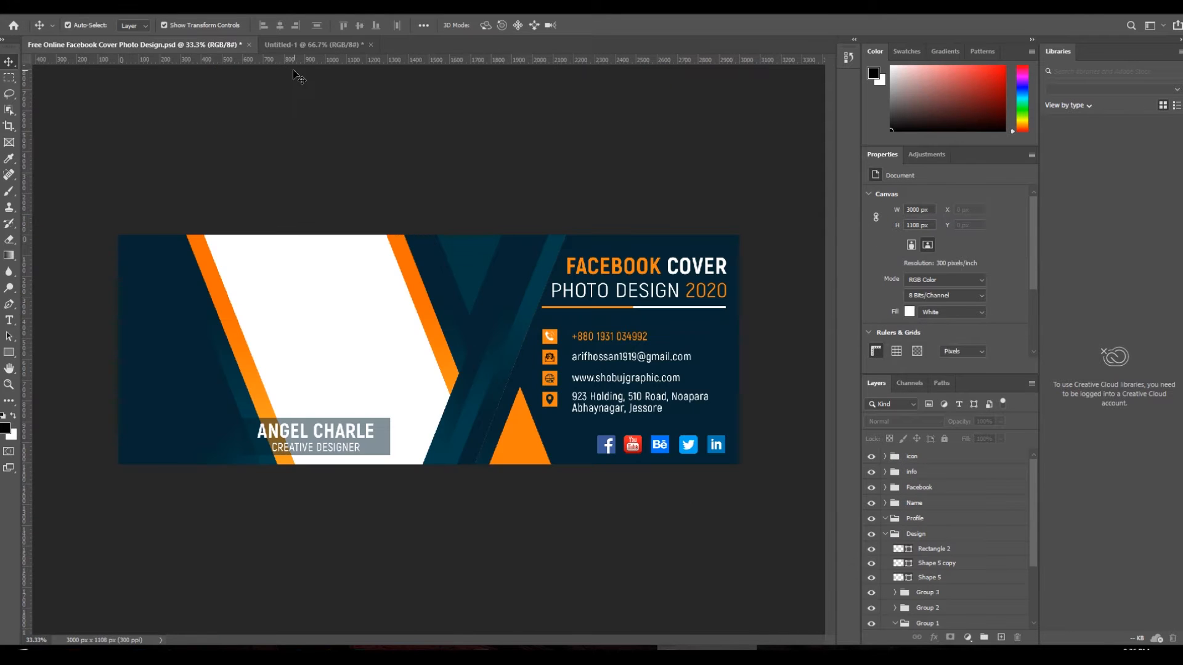
click(314, 45)
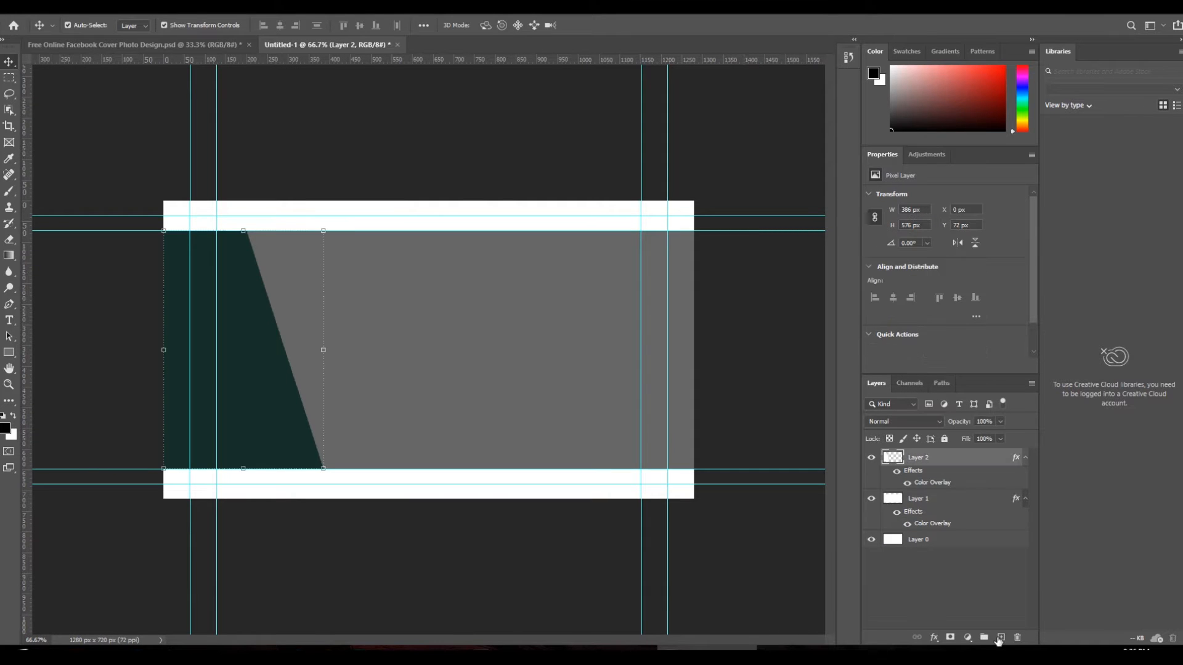
- On a new Layer 3, draw a thin slanted stripe along the panel edge and fill it white
click(1002, 639)
key(p)
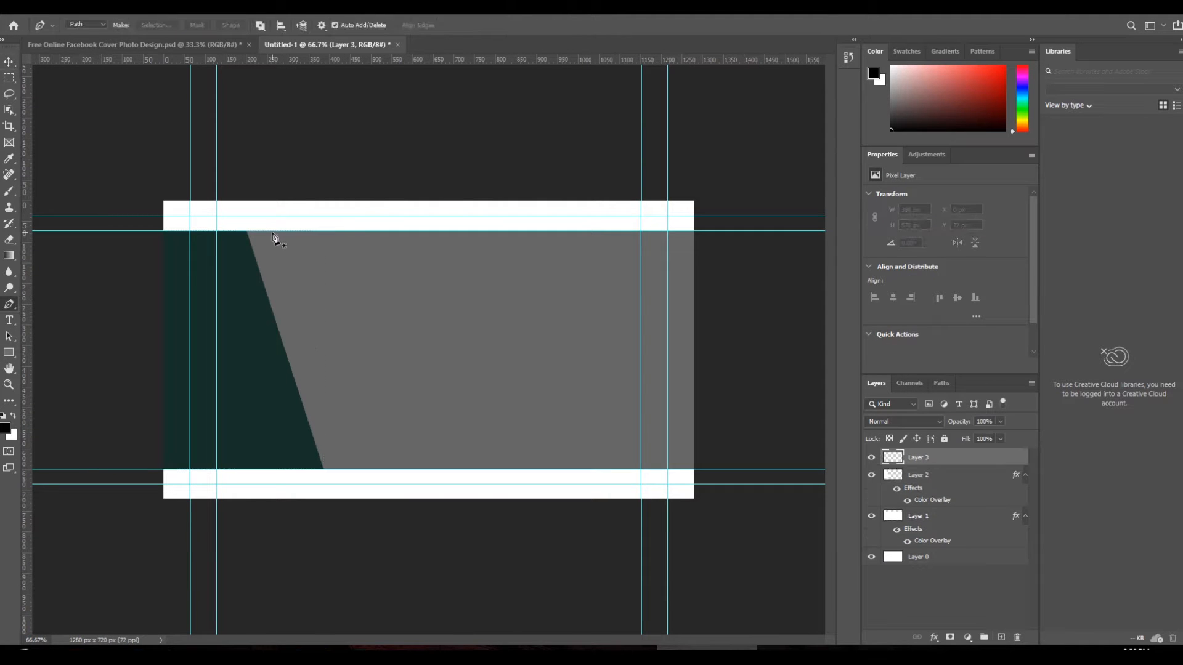
click(347, 469)
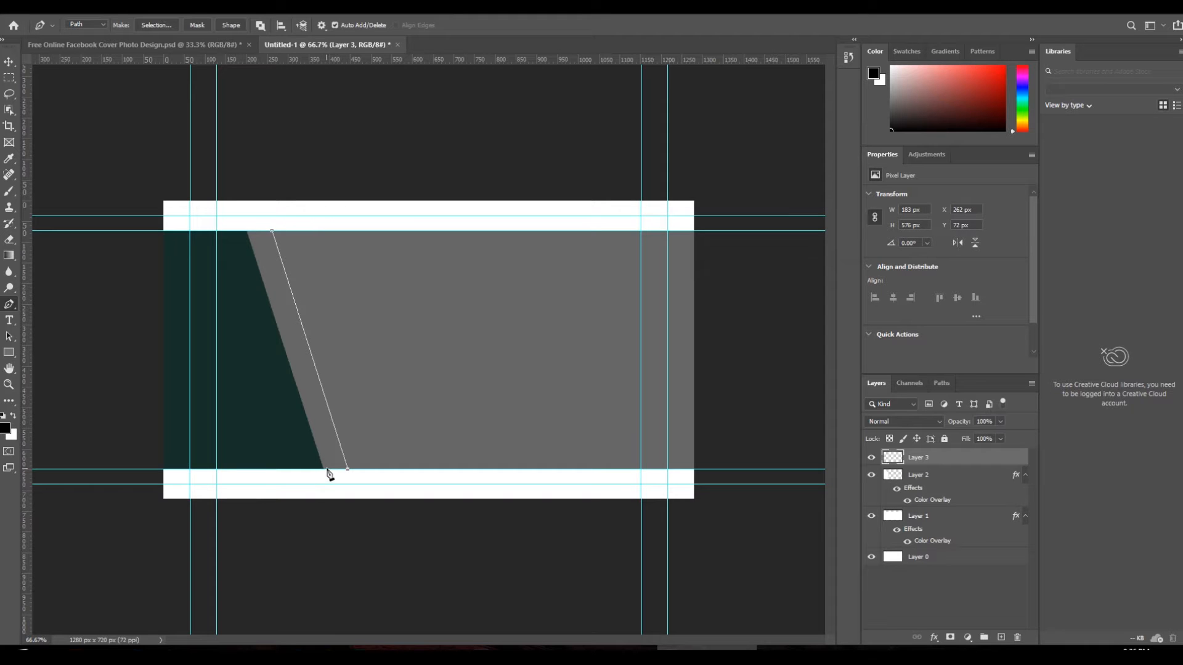
click(247, 232)
right_click(269, 267)
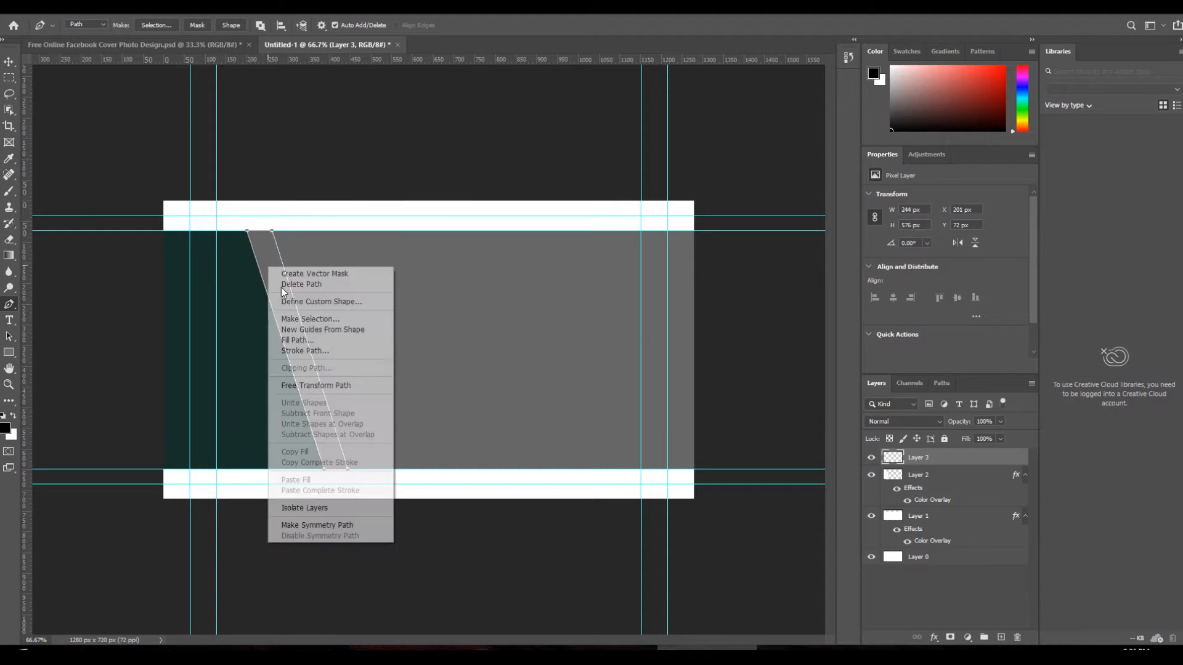
click(316, 327)
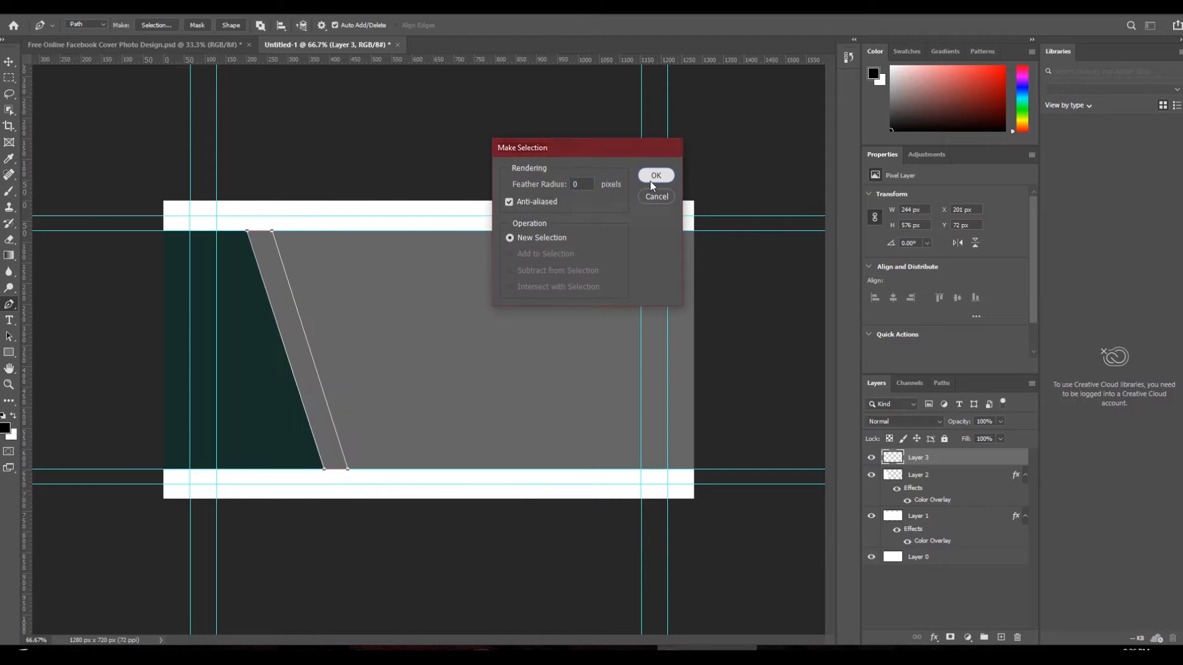
click(650, 181)
key(ctrl+BackSpace)
key(ctrl+d)
- Give the stripe a yellow PANTONE 7549 C Color Overlay
click(94, 14)
mouse_move(154, 139)
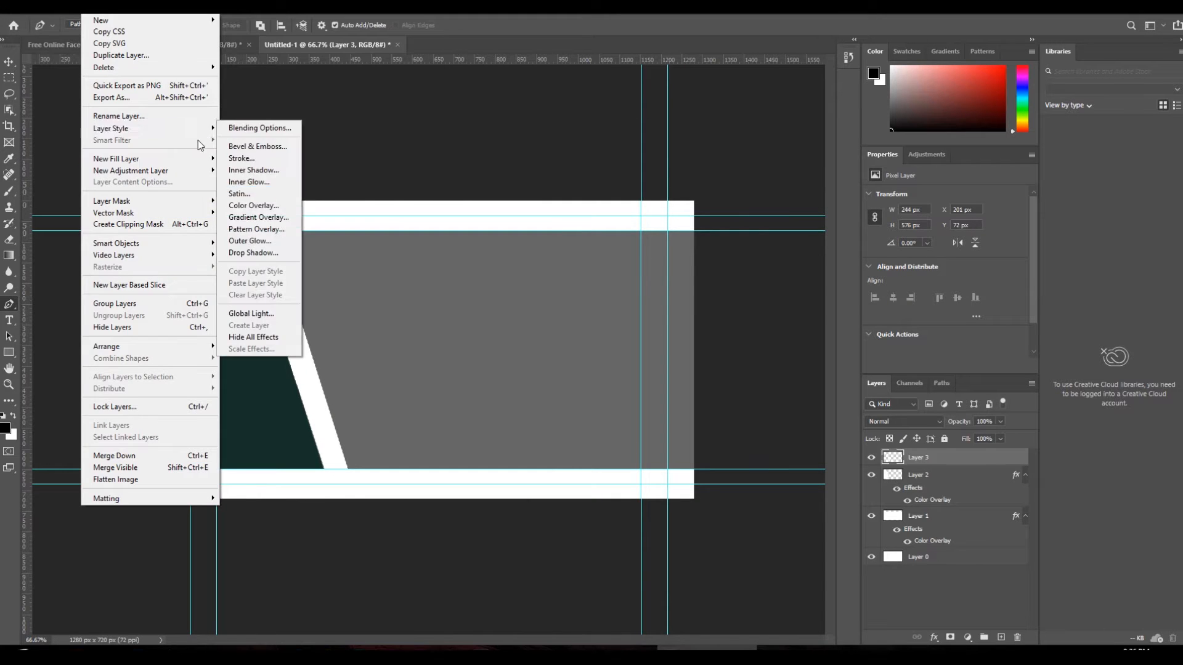
click(253, 207)
click(985, 248)
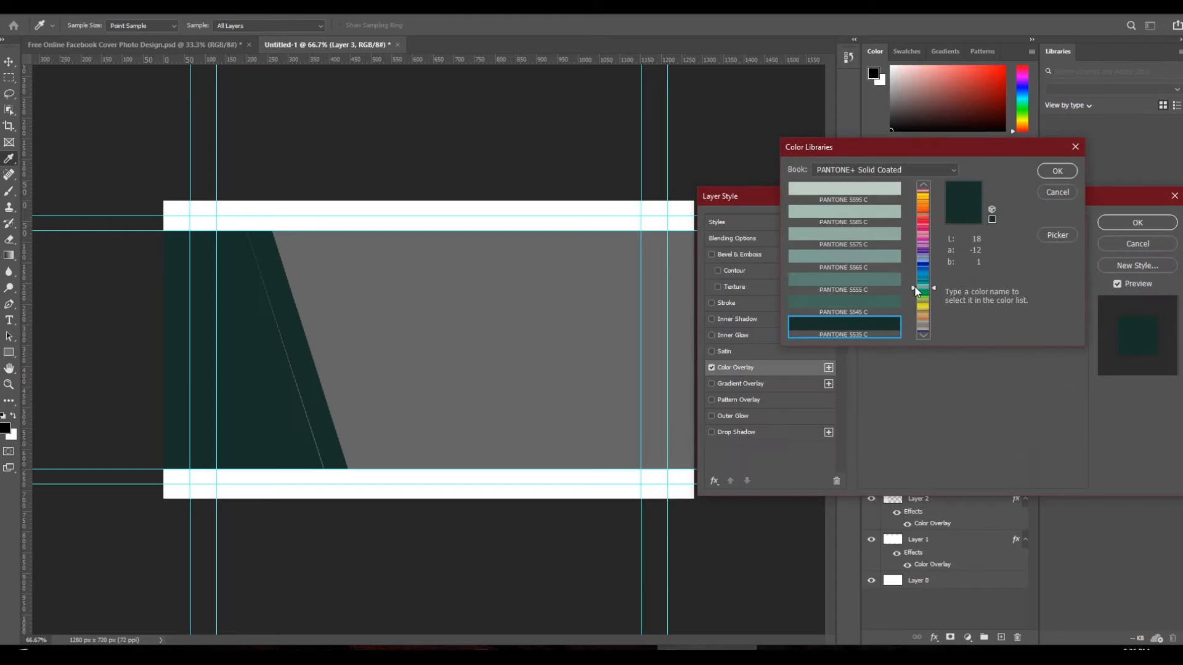
click(924, 195)
click(882, 210)
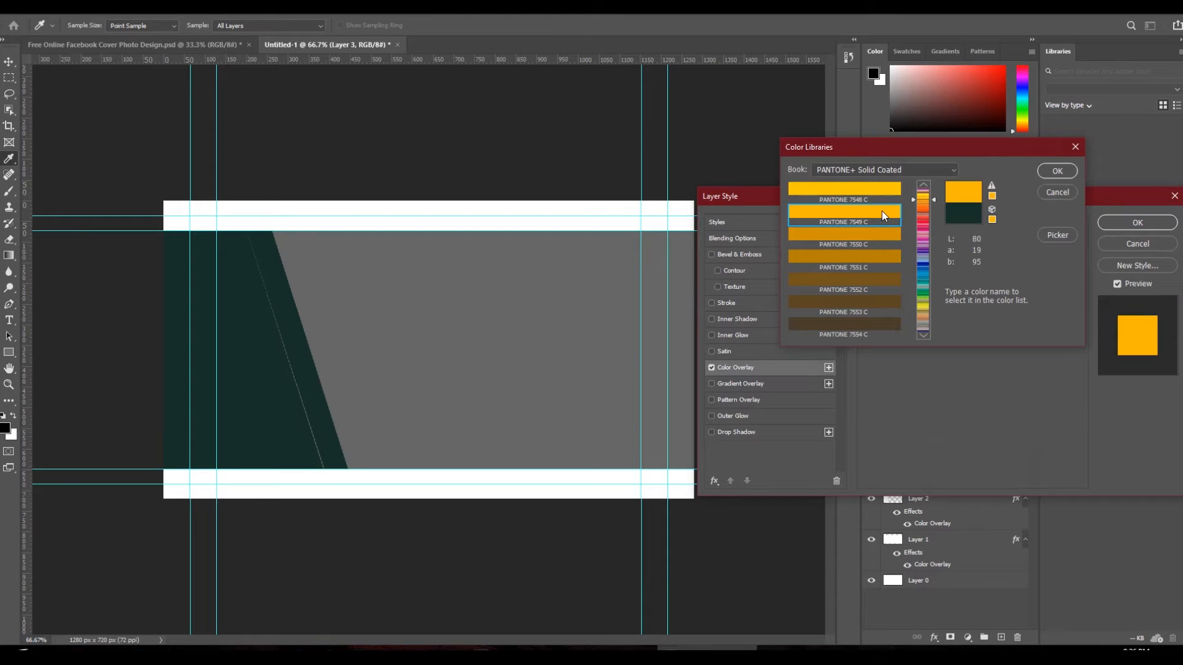
click(1059, 173)
click(1139, 226)
key(p)
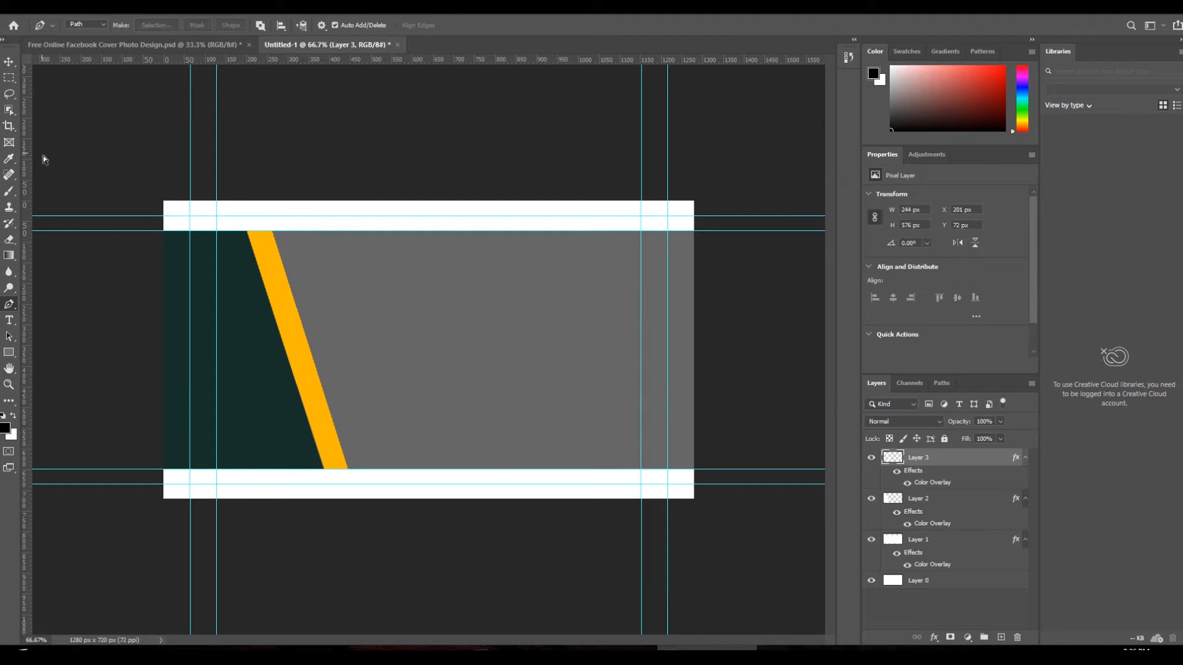
click(10, 64)
click(216, 45)
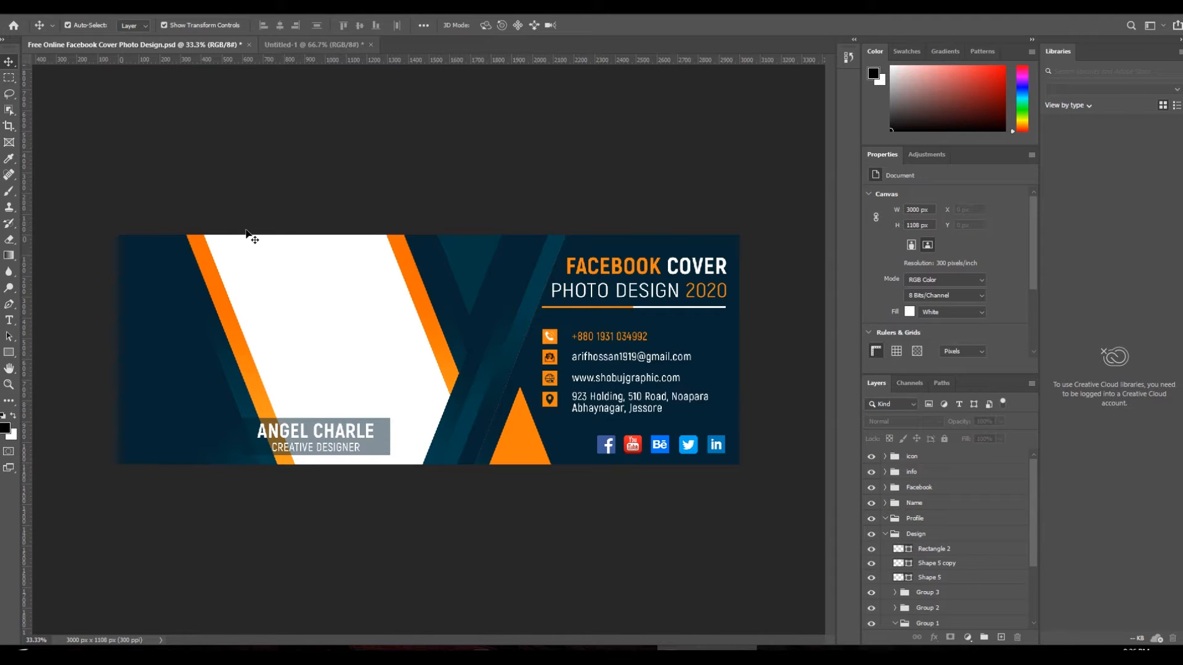
- On new Layer 4, outline a slanted strip left of the yellow stripe and fill it white
key(ctrl+Tab)
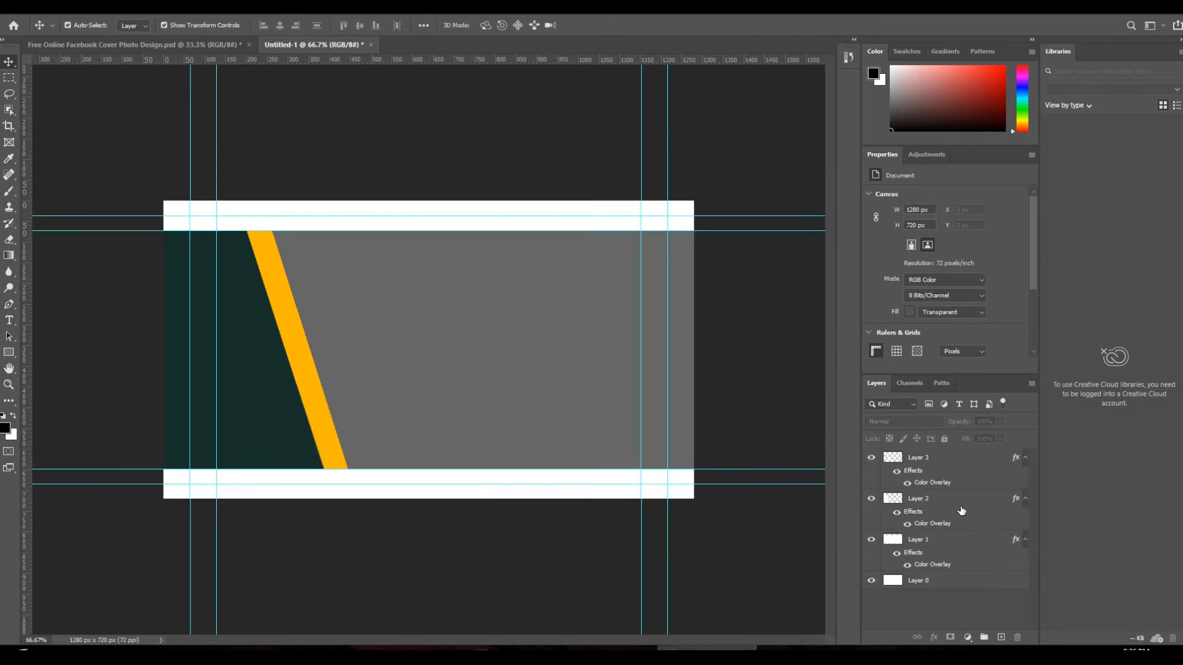
key(ctrl+j)
click(10, 306)
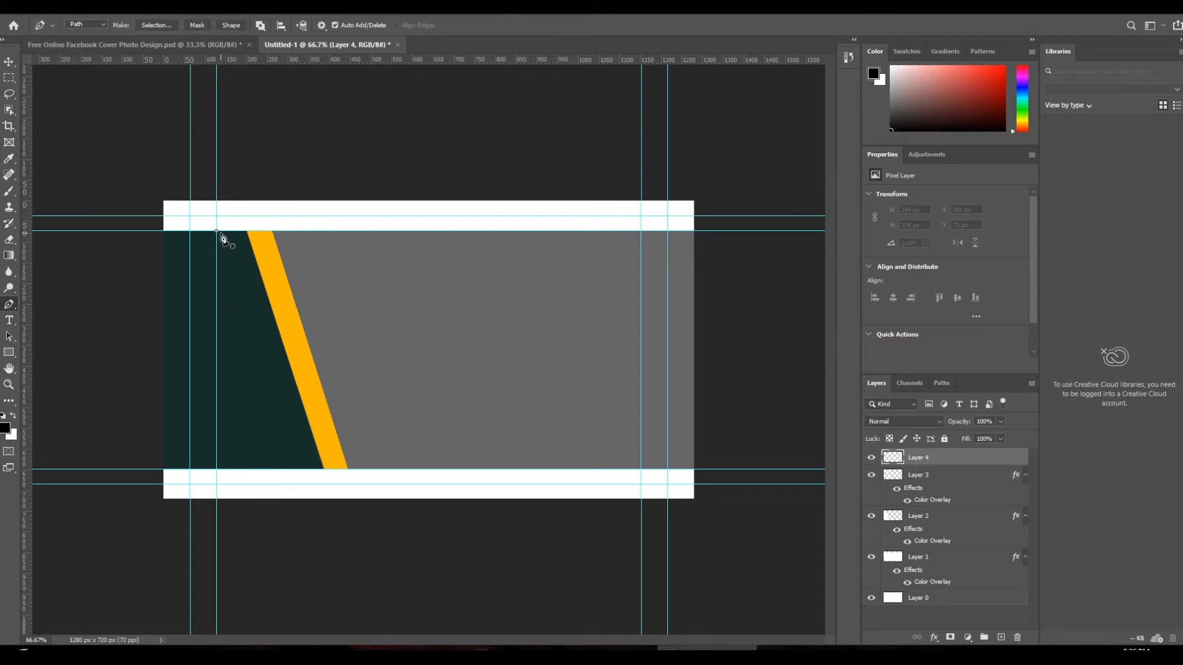
click(303, 469)
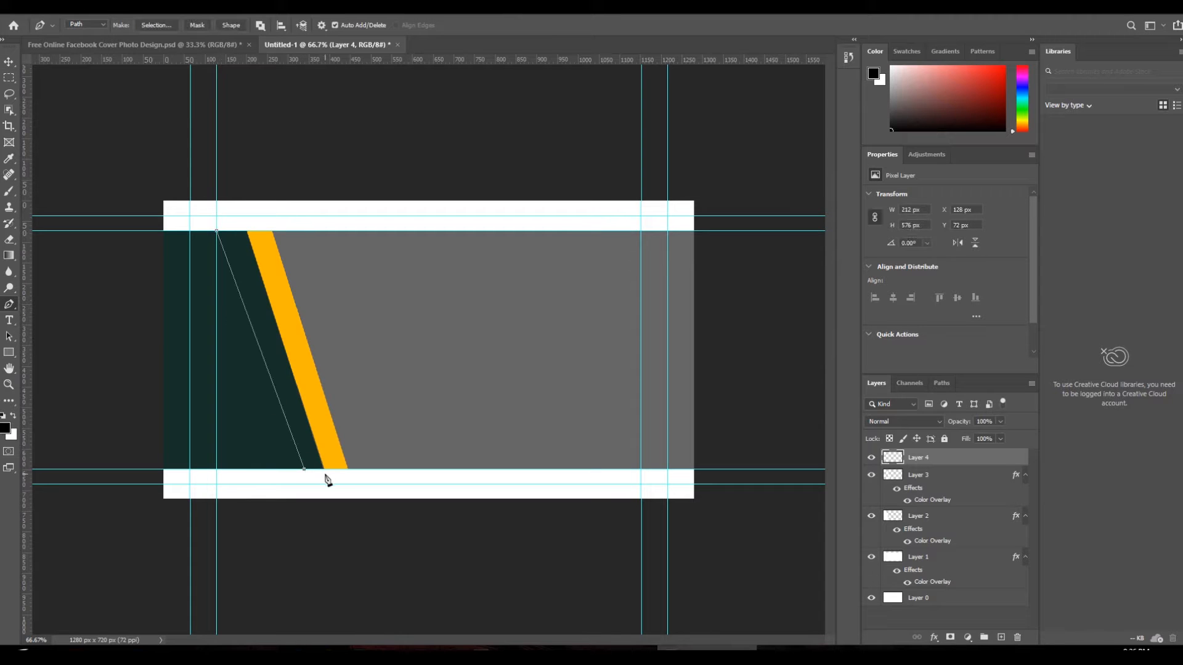
click(247, 232)
right_click(247, 275)
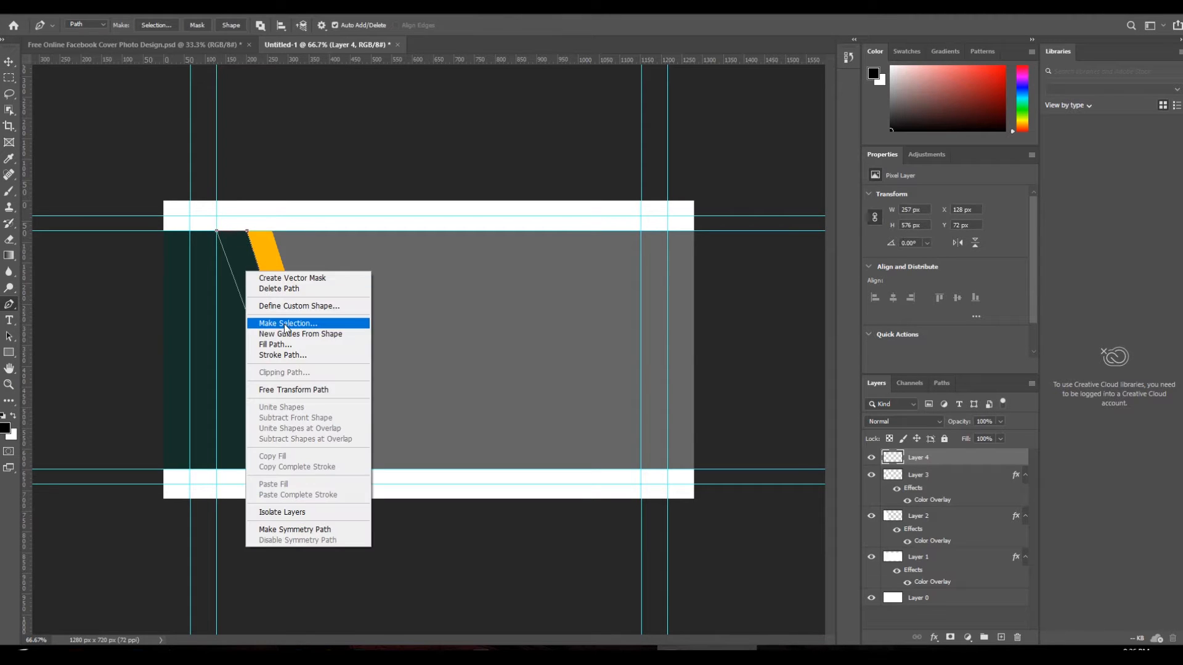
click(284, 324)
click(667, 172)
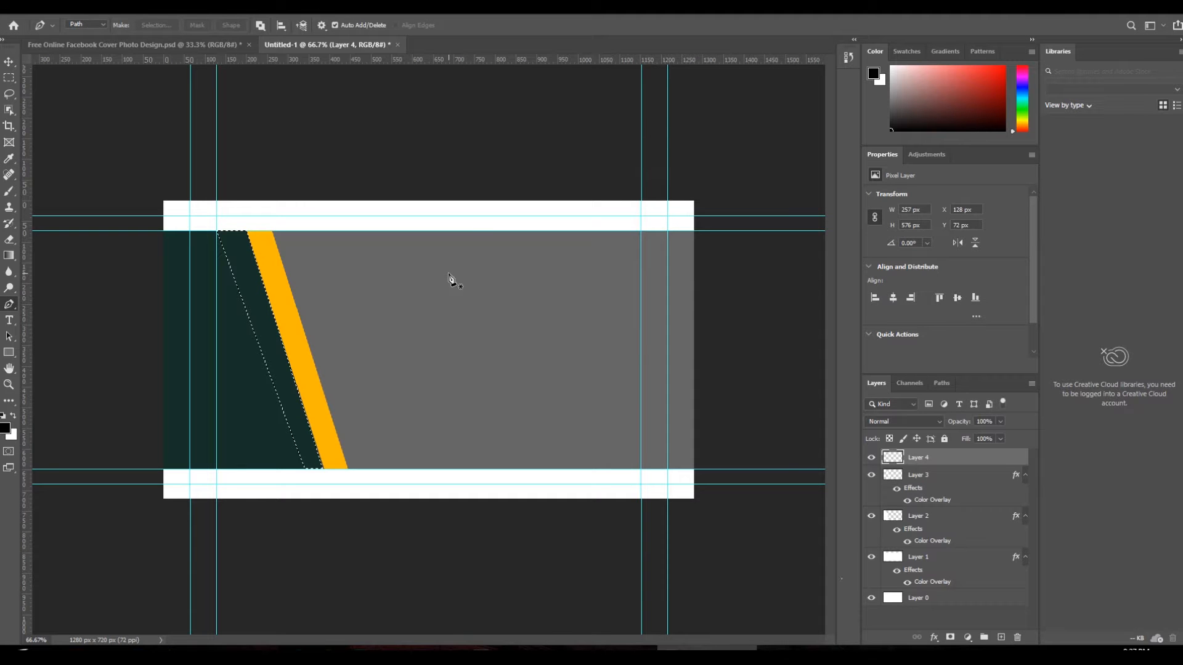
key(ctrl+BackSpace)
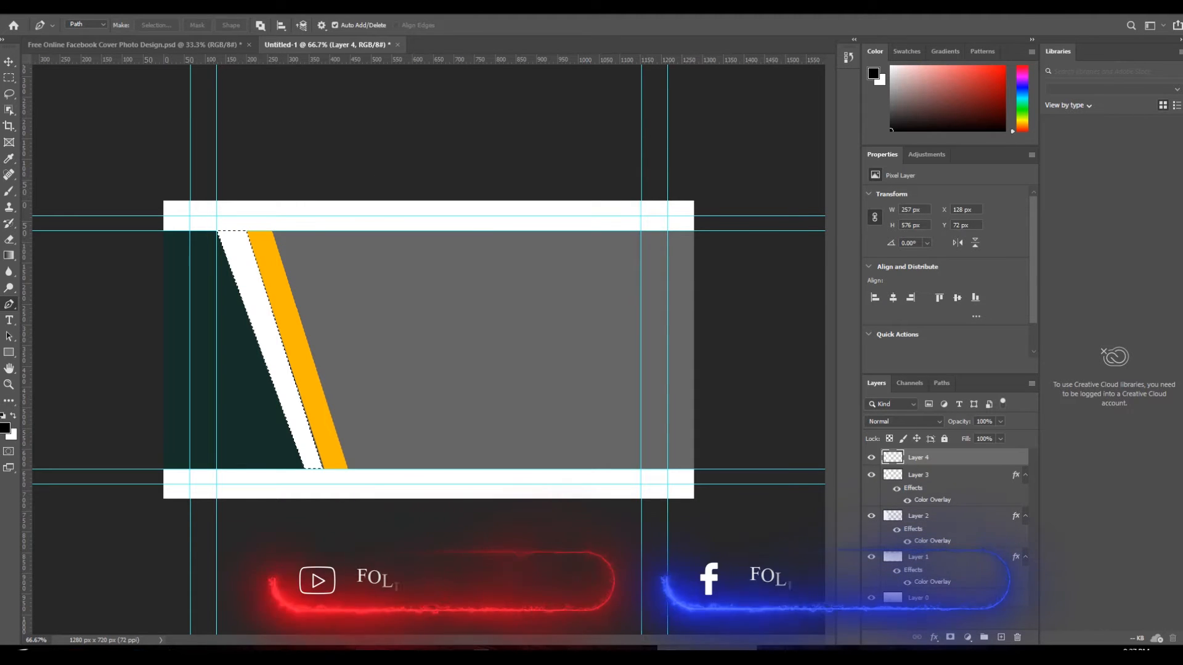
- Add a Color Overlay layer style to the new white strip
click(105, 9)
mouse_move(169, 137)
click(253, 206)
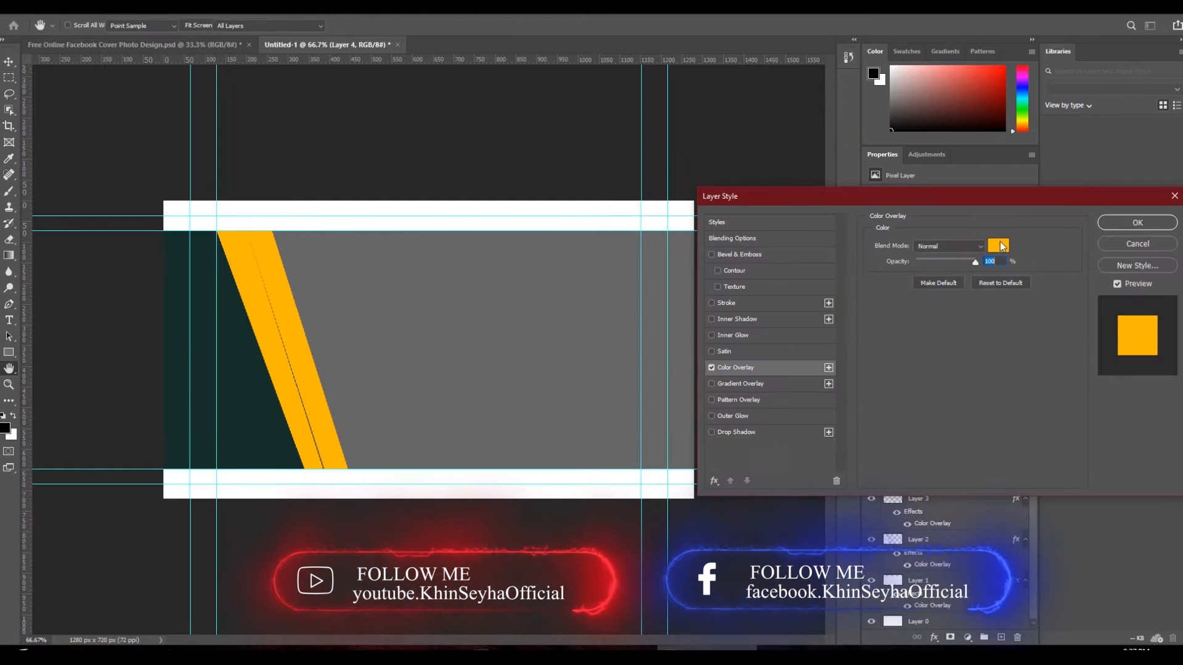
- Set the strip's Color Overlay to the dark green sampled from the panel
click(998, 243)
click(222, 381)
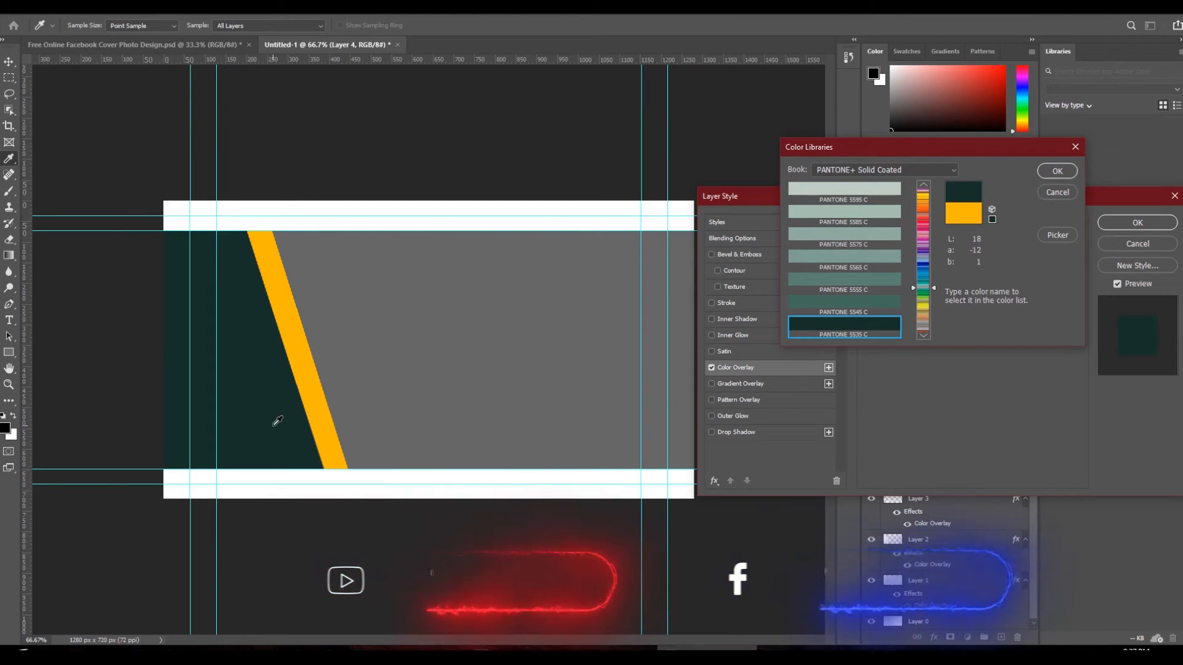
click(1056, 172)
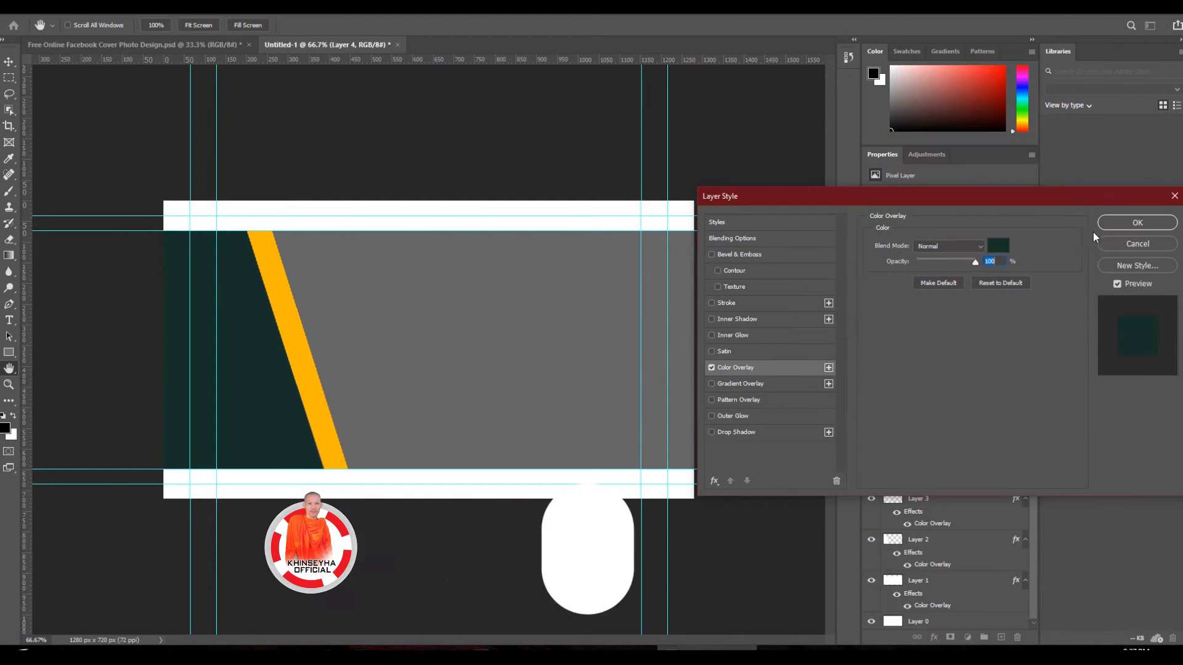
click(1108, 224)
- Add a soft black Drop Shadow of size 59 to the strip
key(p)
click(102, 15)
mouse_move(124, 129)
click(253, 246)
drag(915, 327, 910, 302)
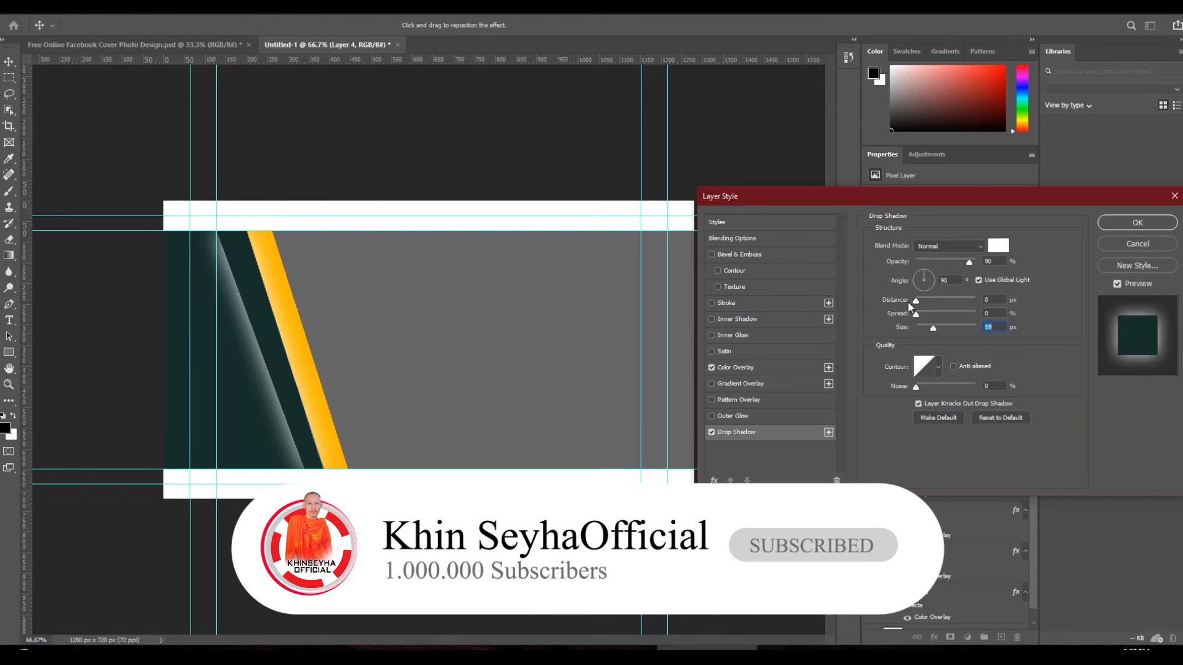
click(999, 246)
click(316, 380)
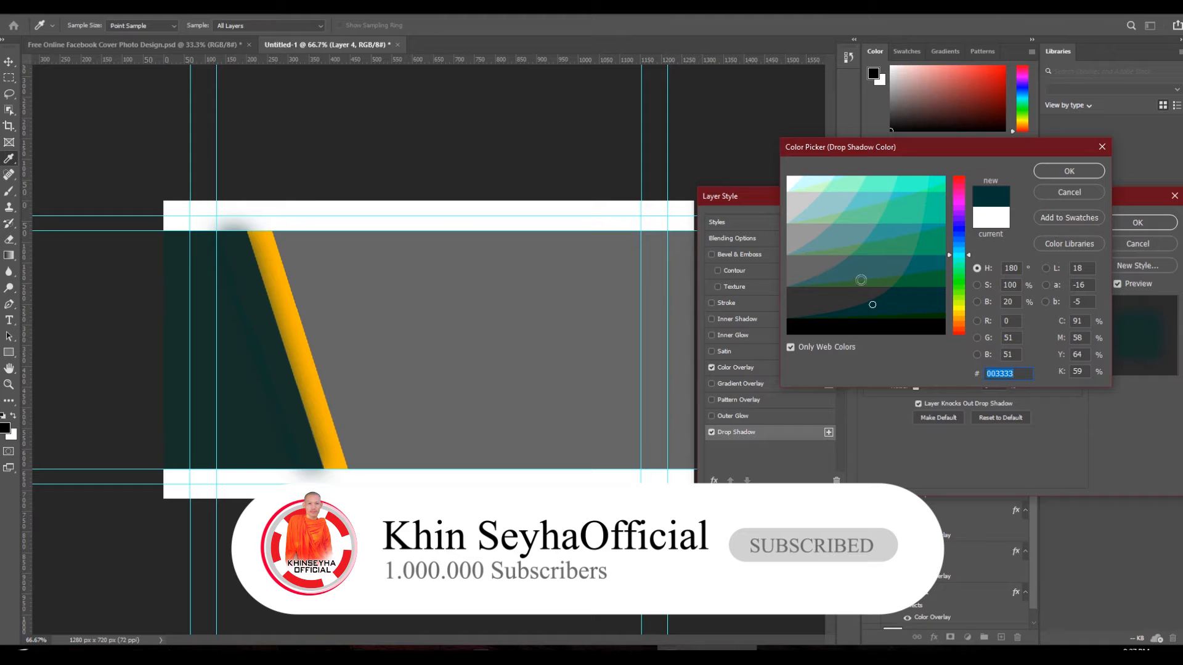
click(859, 319)
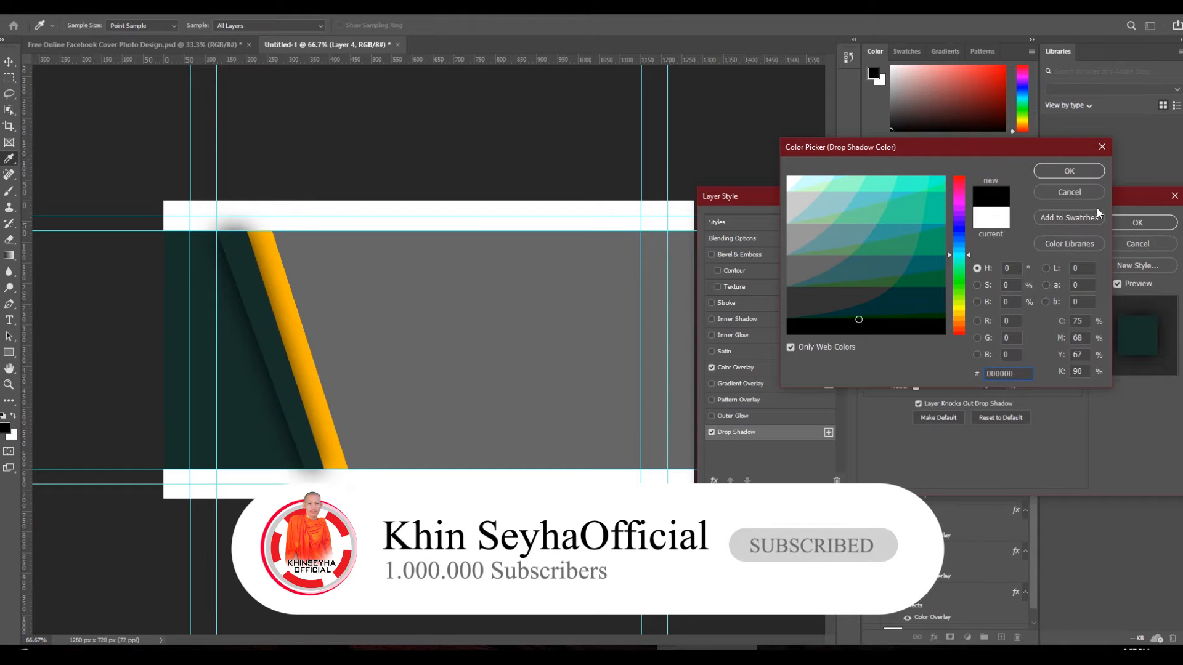
click(1083, 172)
click(1119, 222)
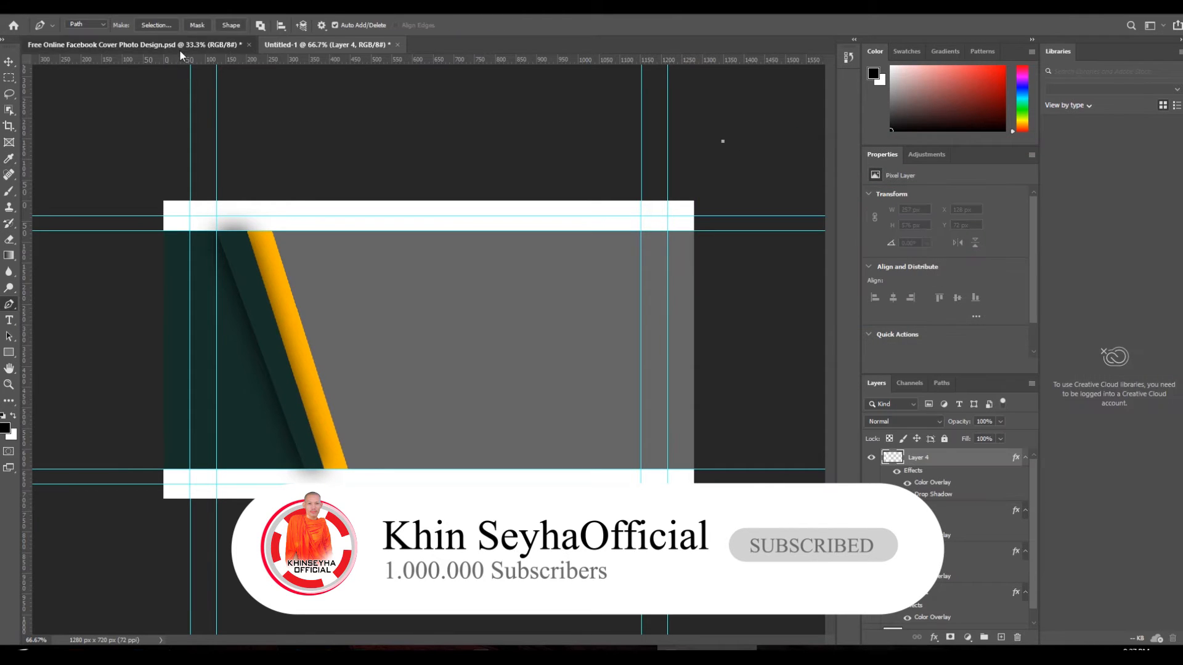
click(179, 49)
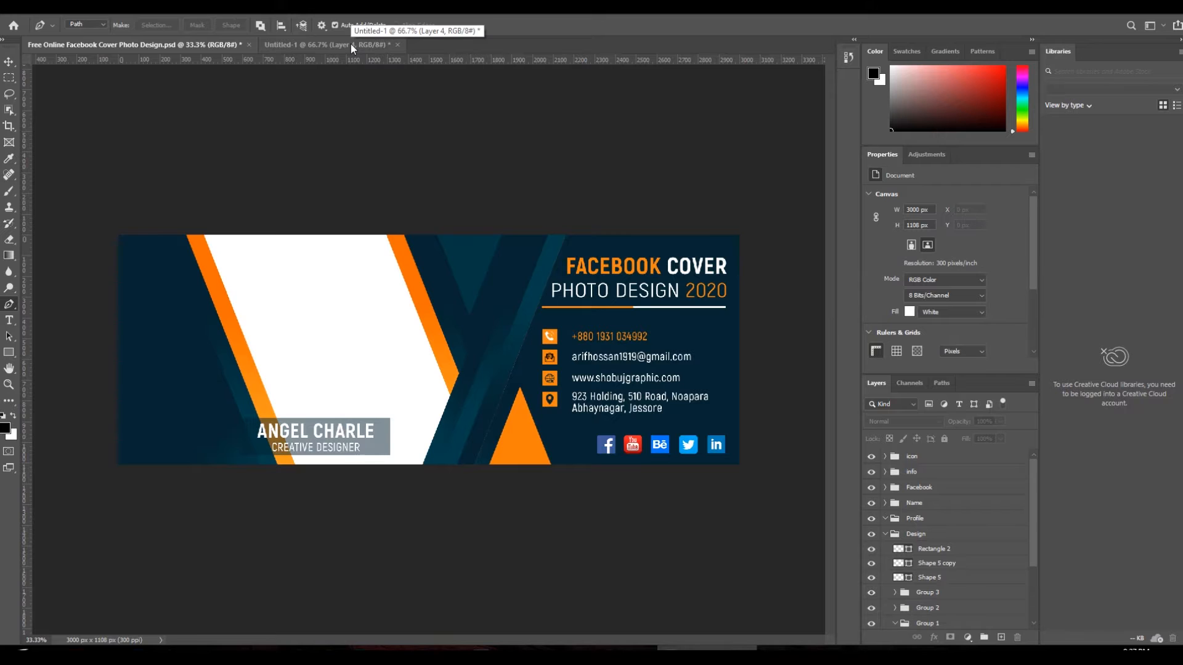
- Compare the cover in progress against the reference cover design
click(350, 43)
click(217, 41)
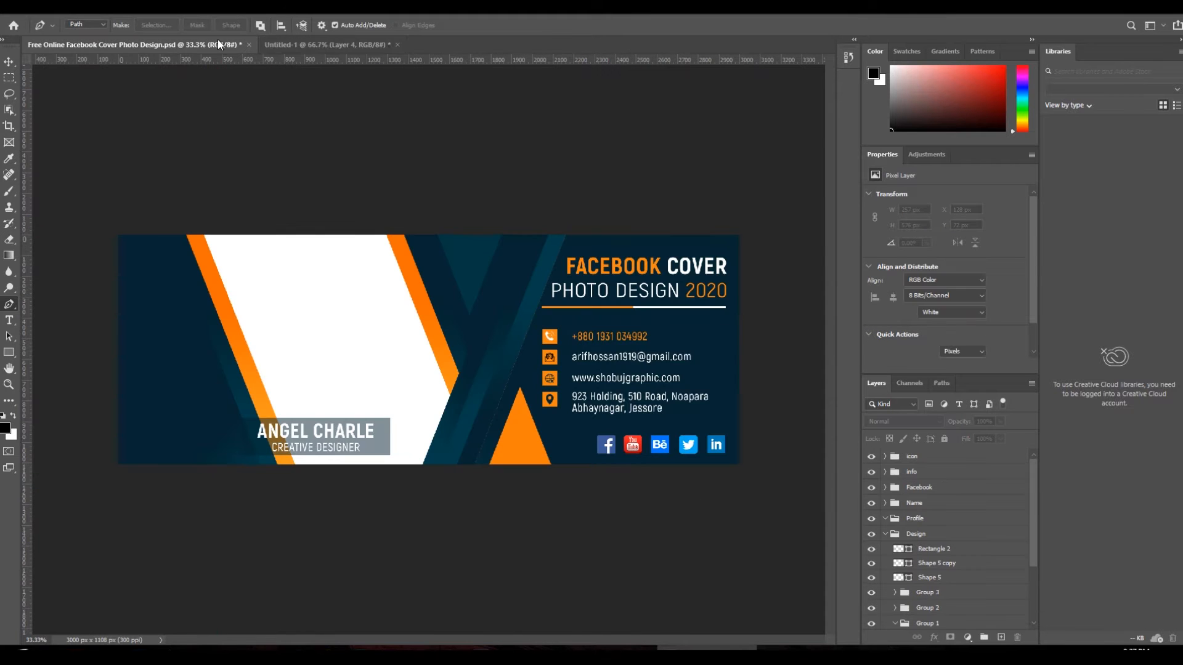
click(336, 40)
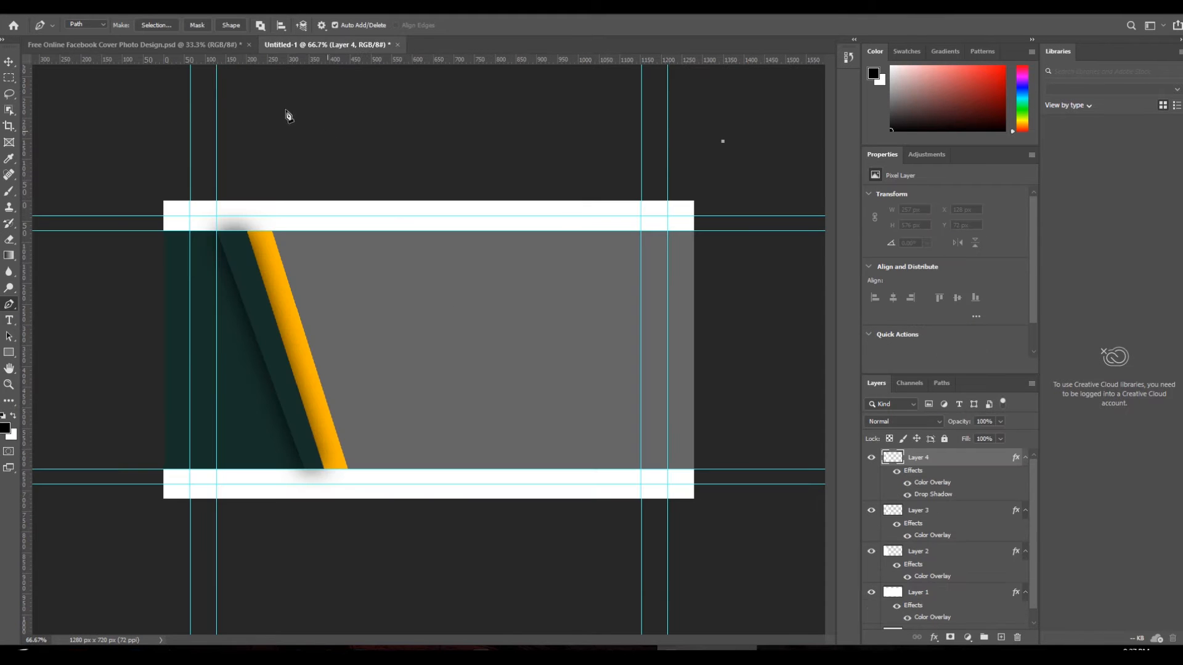
click(230, 44)
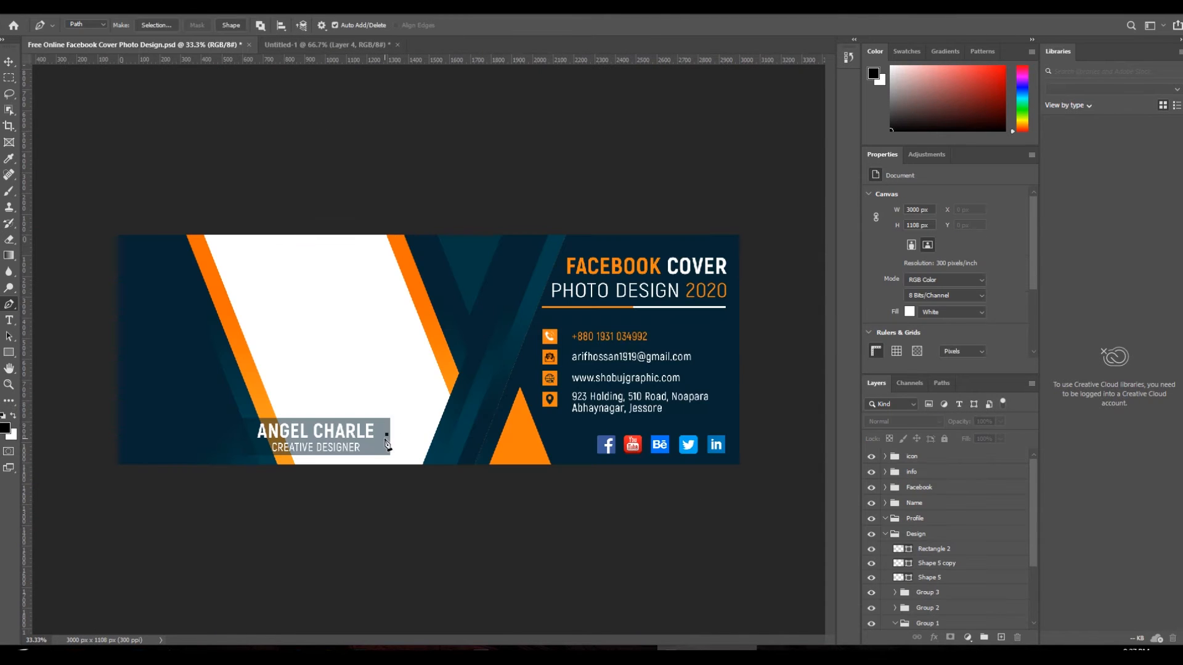
click(9, 61)
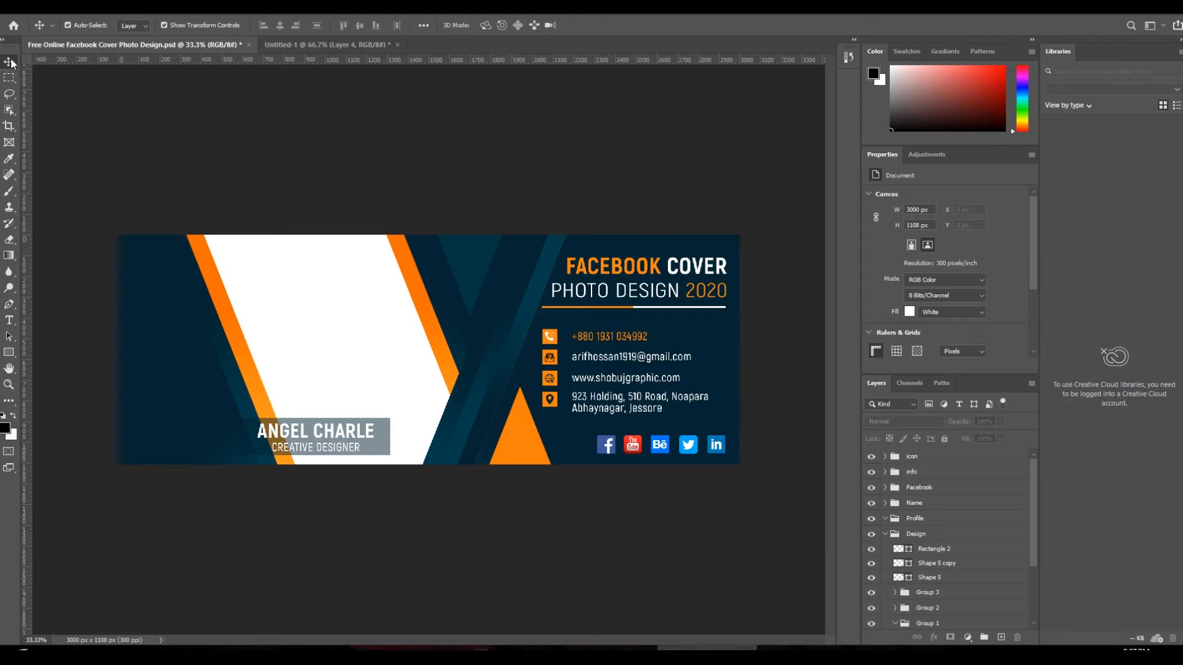
click(314, 42)
click(212, 46)
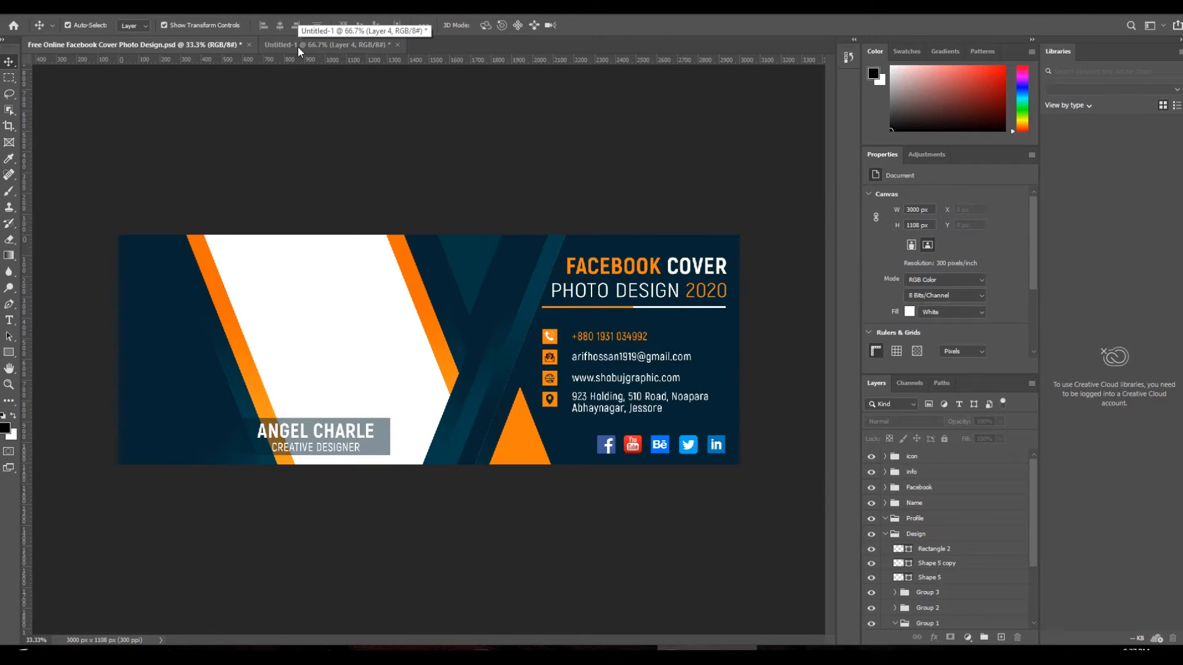
click(298, 46)
- Duplicate the yellow stripe twice and move the copies to the cover's right side
key(p)
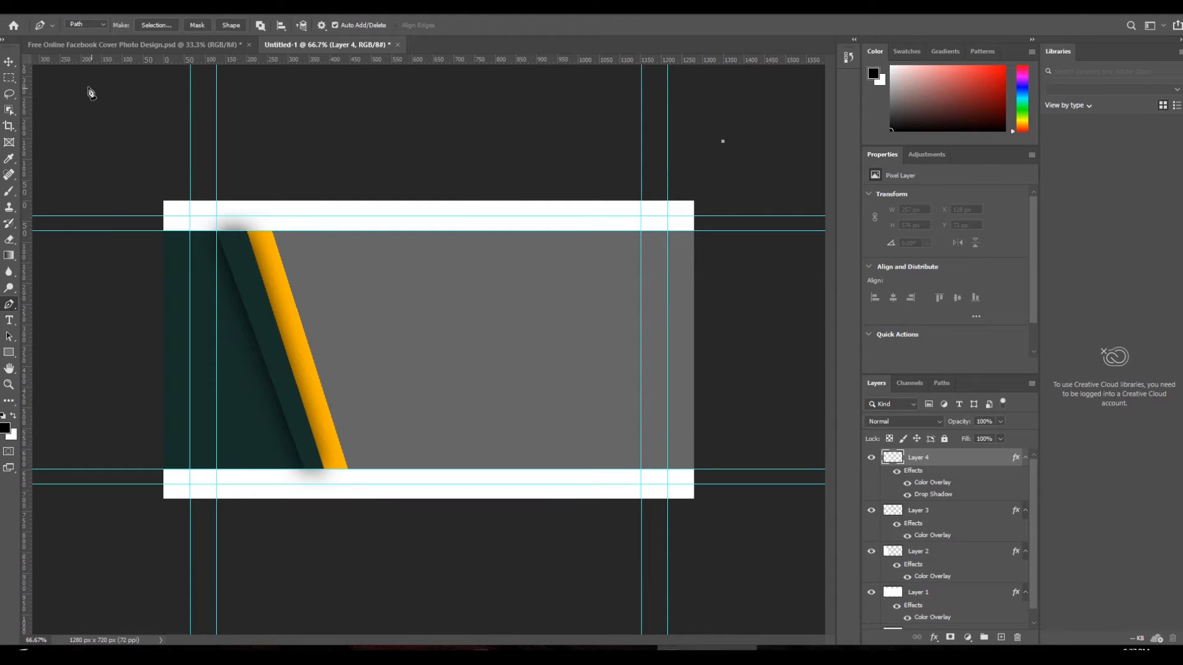
click(9, 62)
click(280, 298)
key(ctrl+j)
drag(287, 302, 497, 306)
click(211, 42)
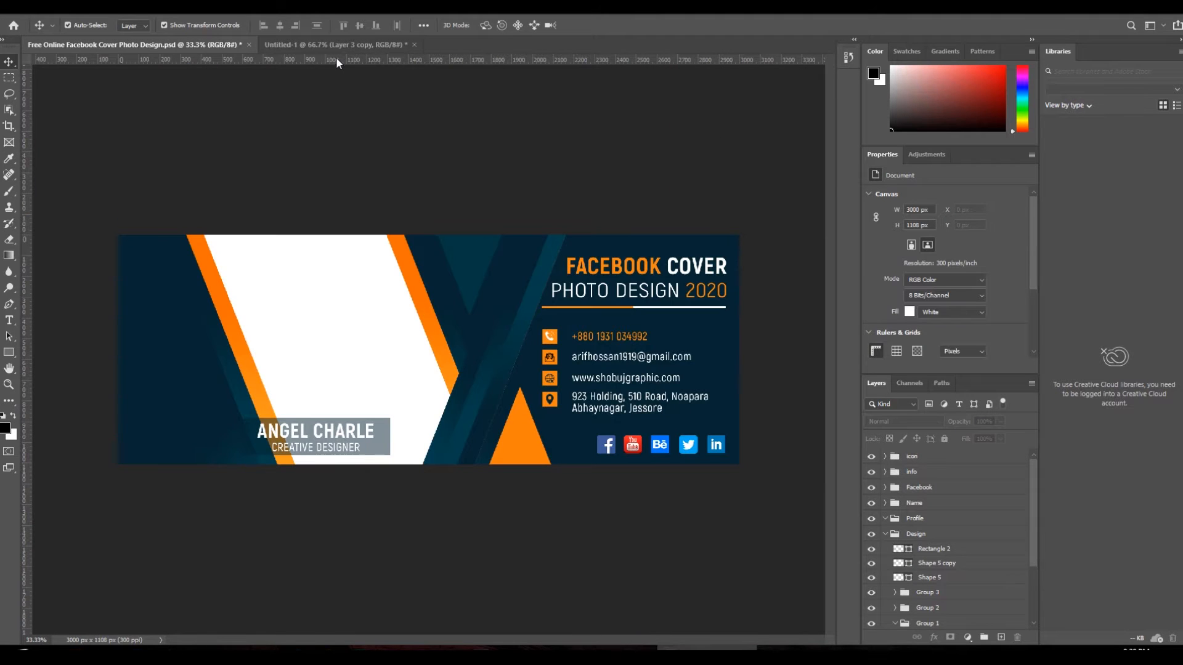
click(336, 44)
key(ctrl+j)
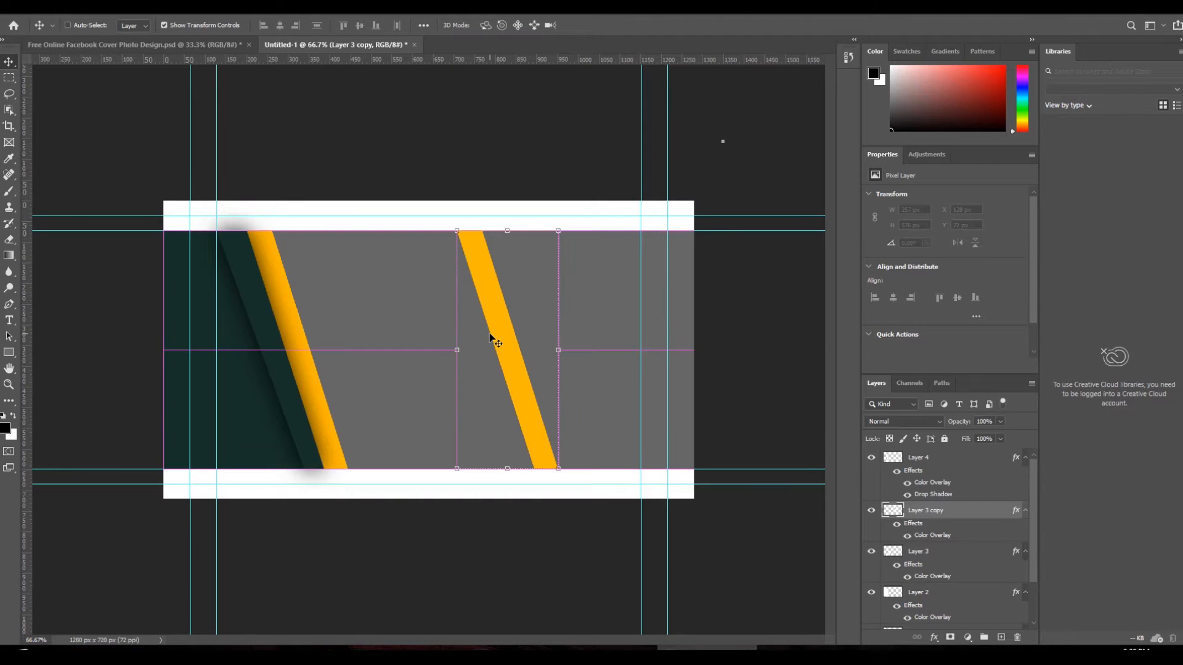
- Try to transform the second stripe copy, dismissing transform errors and nudging it further right
key(ctrl+t)
key(Return)
key(ctrl+t)
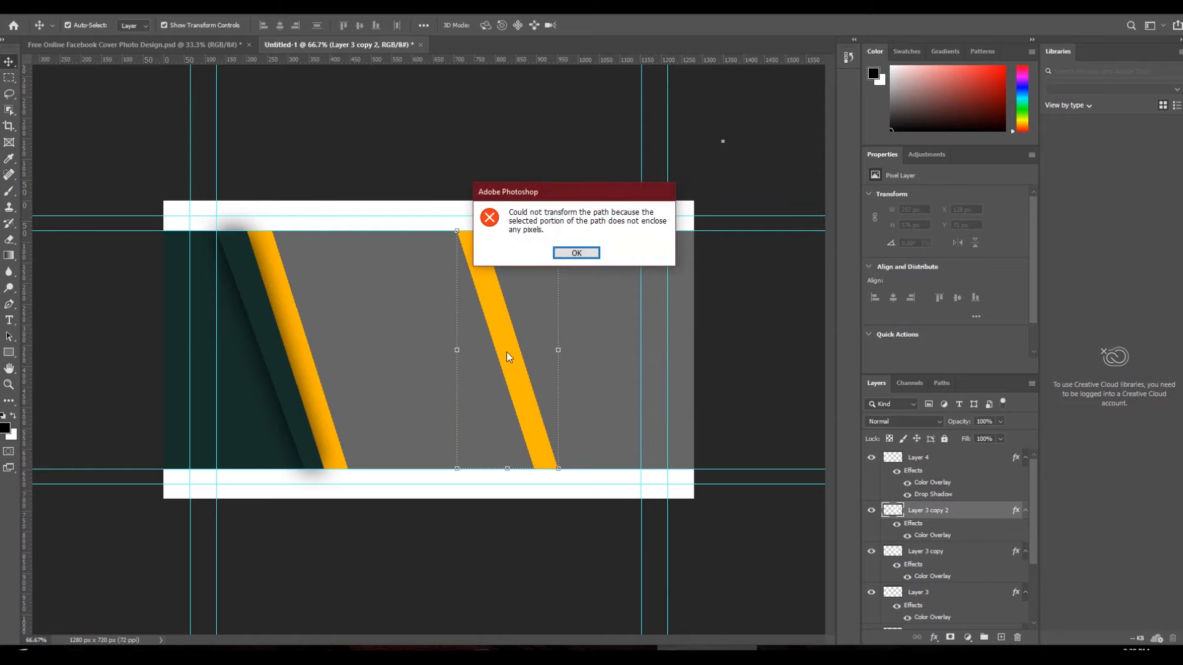
click(576, 253)
drag(512, 323, 529, 323)
key(ctrl+t)
click(578, 253)
right_click(505, 294)
click(501, 283)
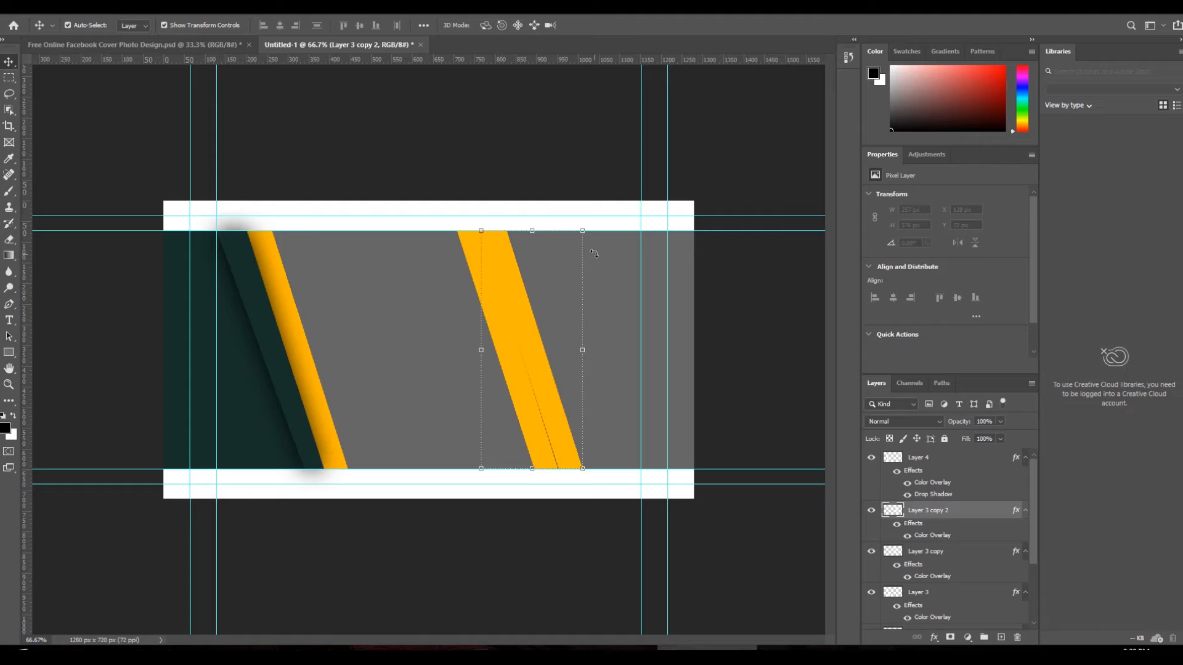
key(ctrl+t)
click(571, 255)
drag(514, 278, 540, 277)
key(ctrl+t)
click(576, 257)
- Flip the rightmost yellow stripe horizontally and slide it left to form an X
click(943, 466)
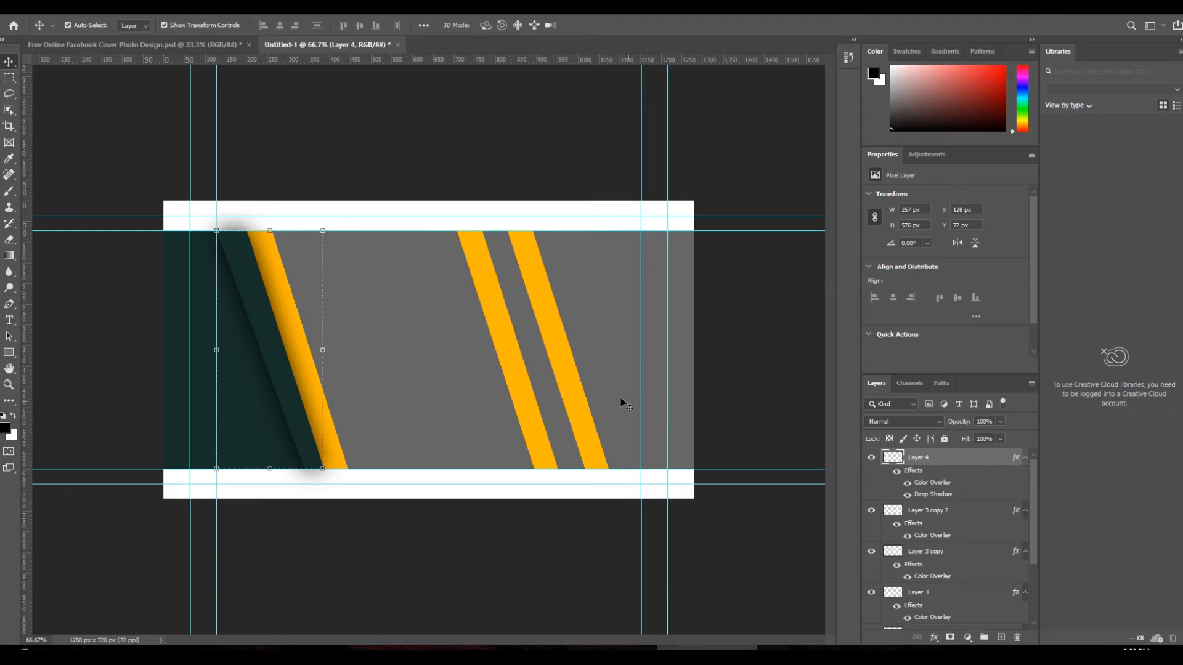
click(557, 348)
key(ctrl+t)
right_click(556, 344)
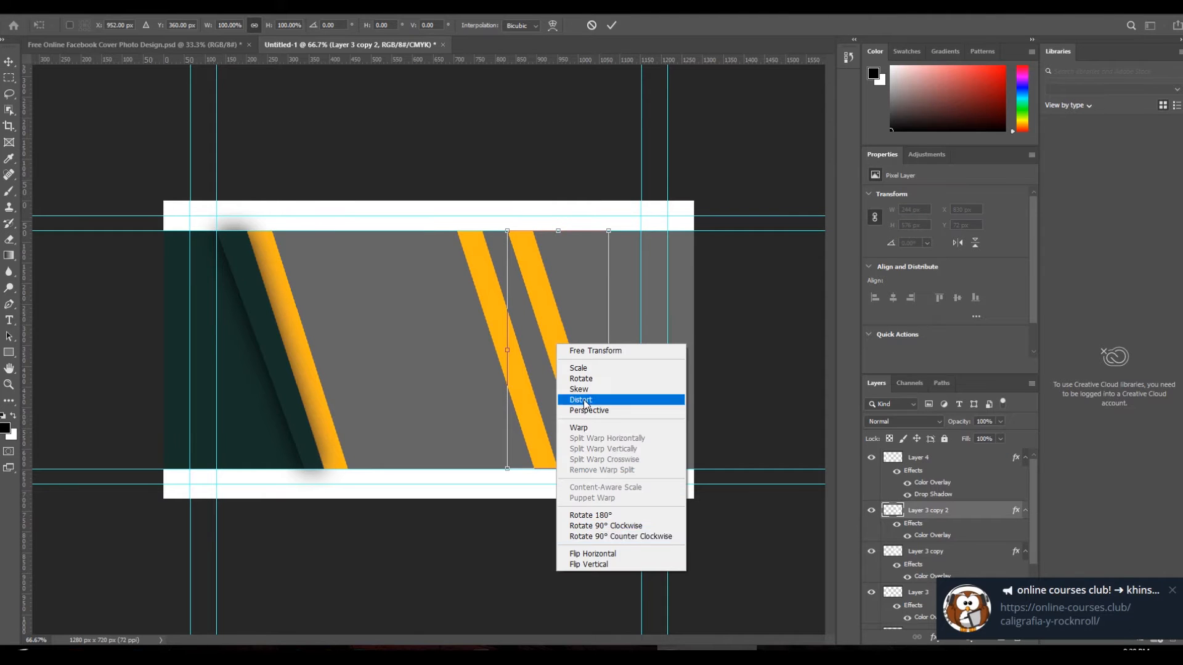
click(629, 554)
drag(558, 382, 518, 378)
key(Return)
click(179, 45)
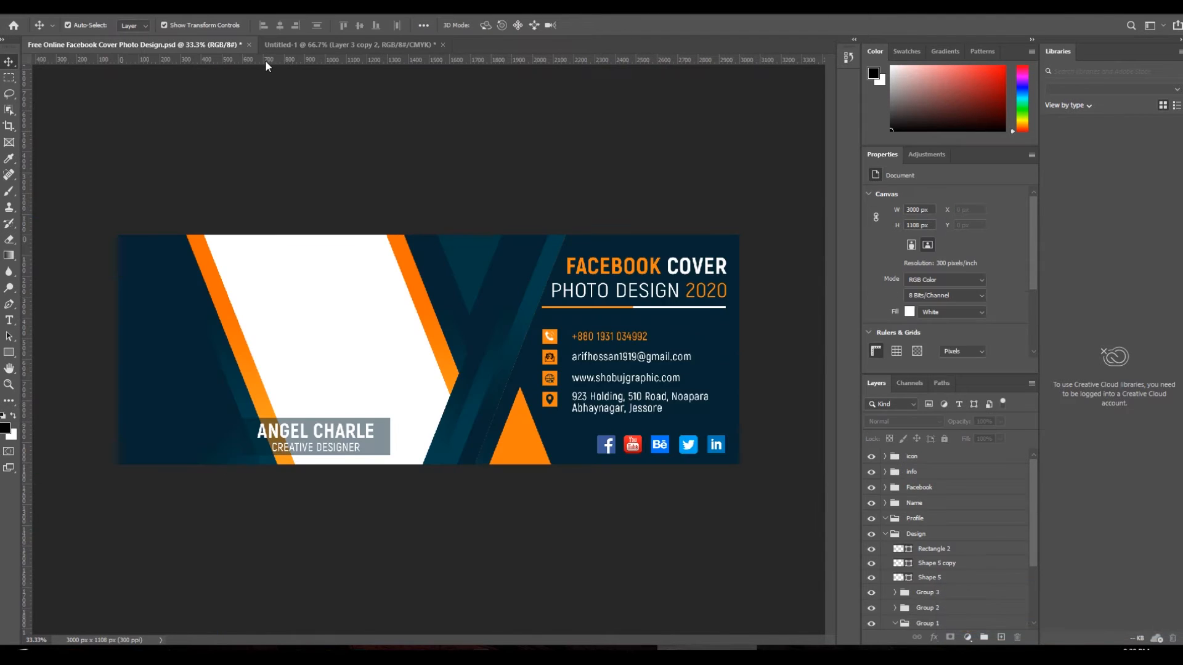
click(344, 46)
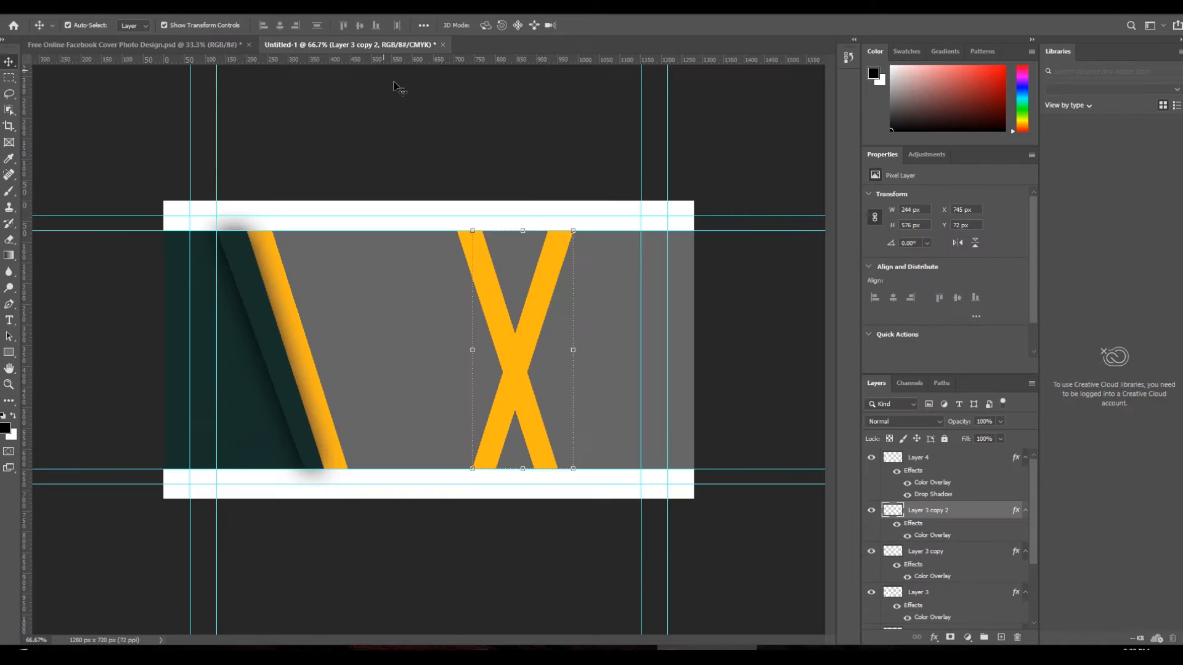
click(109, 13)
- Give the mirrored stripe a dark green Color Overlay sampled from the background
mouse_move(185, 128)
click(265, 206)
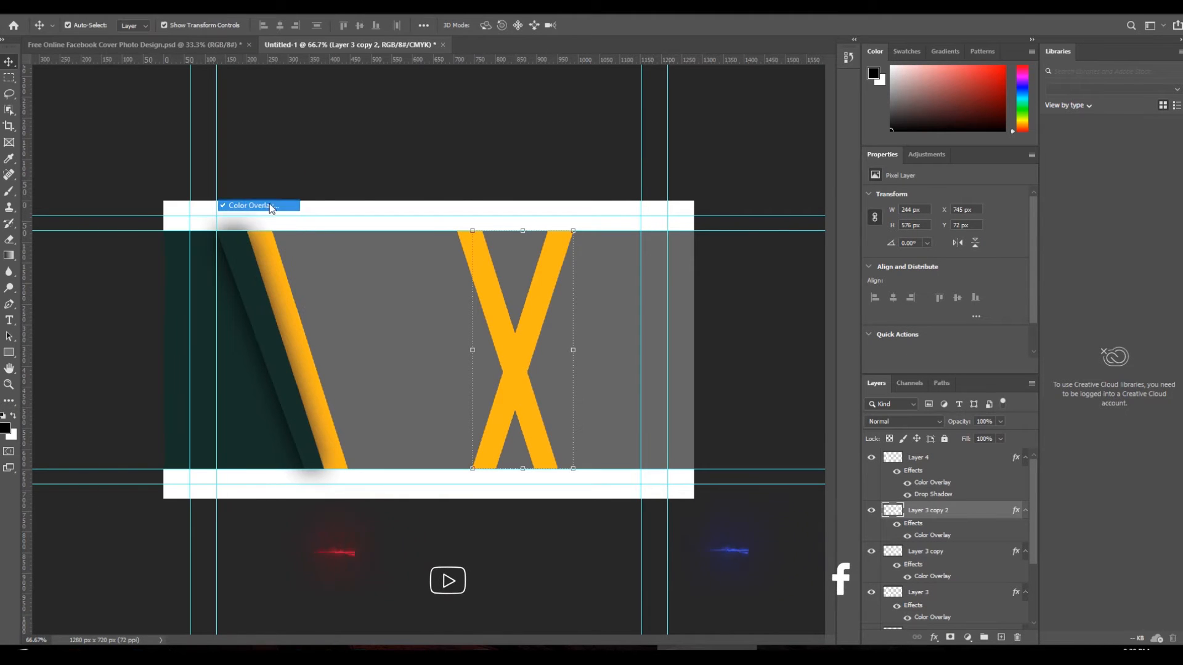
click(999, 245)
click(251, 344)
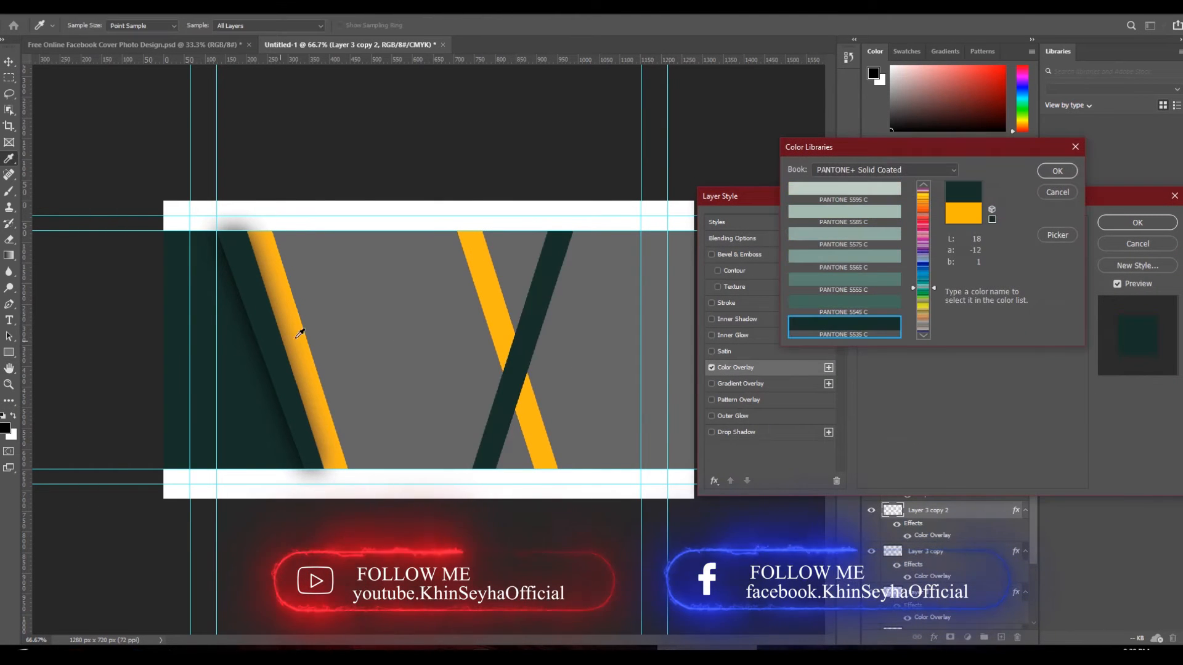
click(1058, 170)
click(1138, 223)
- On a new layer, Pen-outline the banner's right area as a selection and delete its contents
key(v)
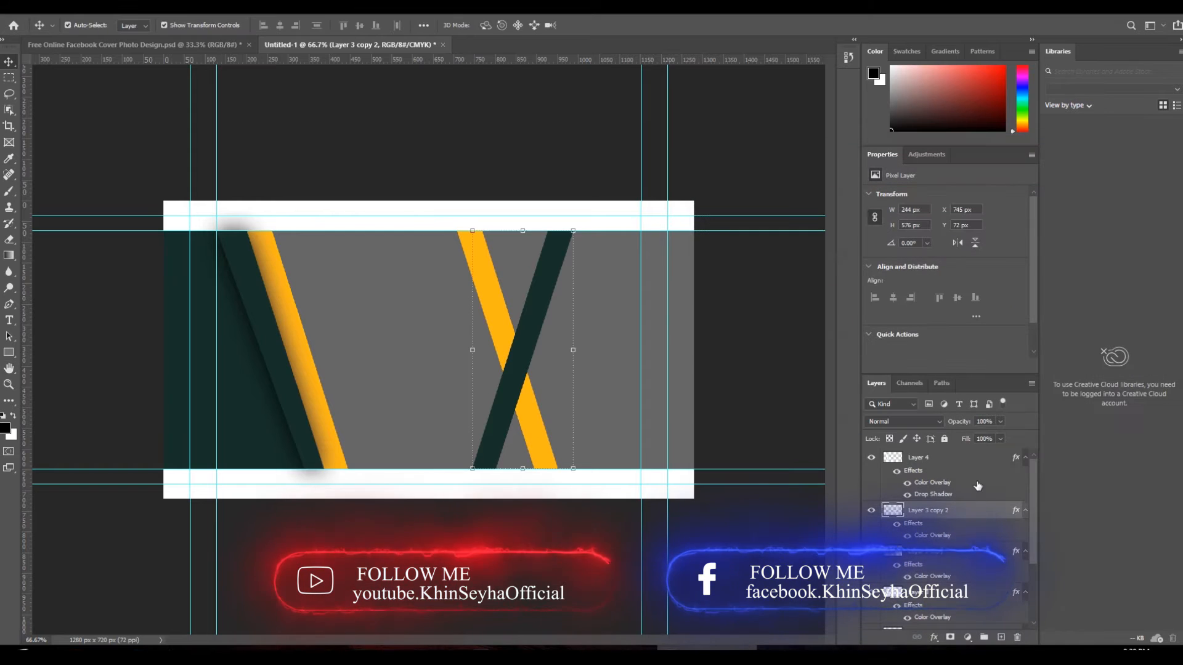
click(1002, 638)
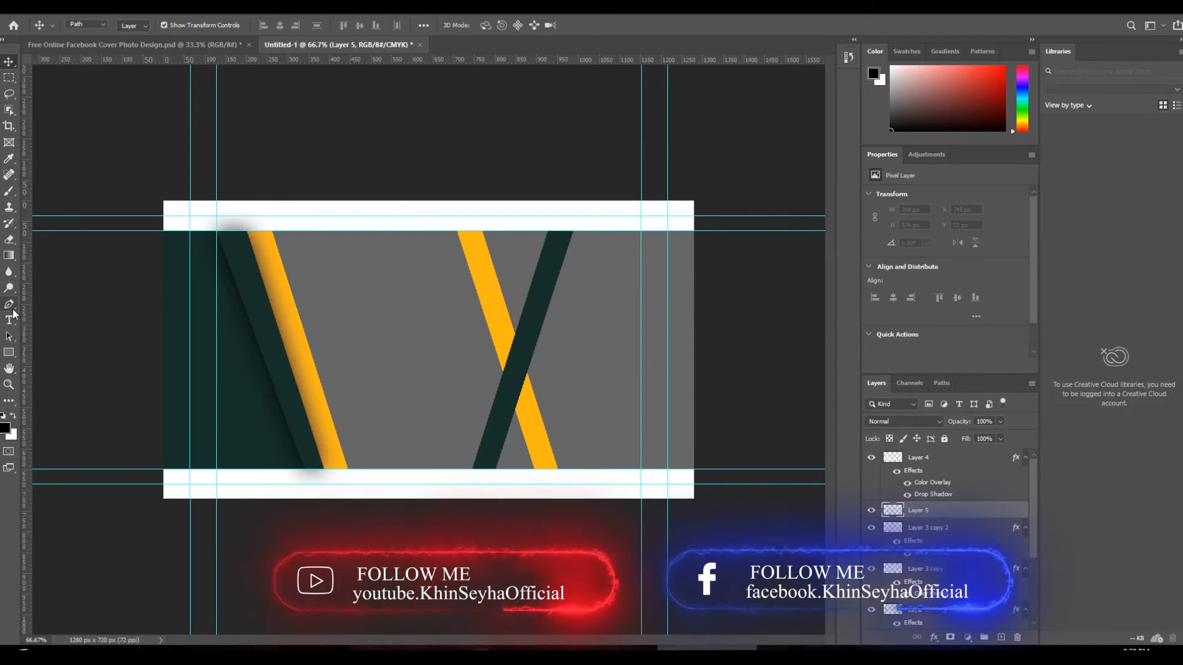
click(10, 305)
click(694, 469)
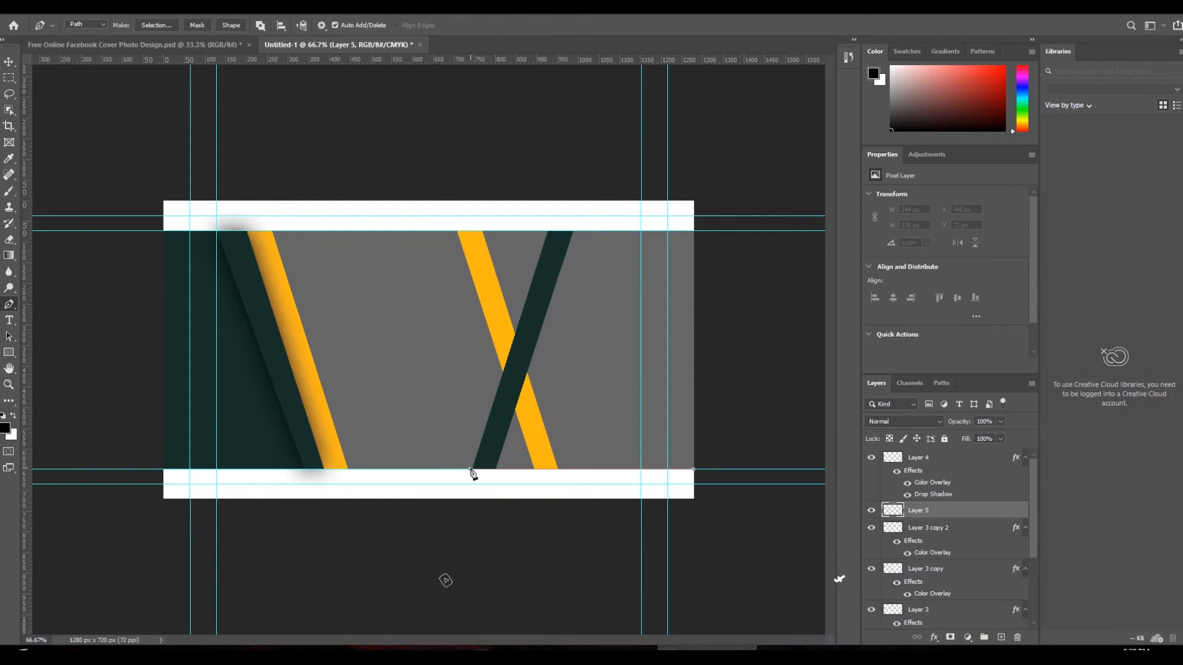
click(548, 231)
click(694, 231)
click(694, 469)
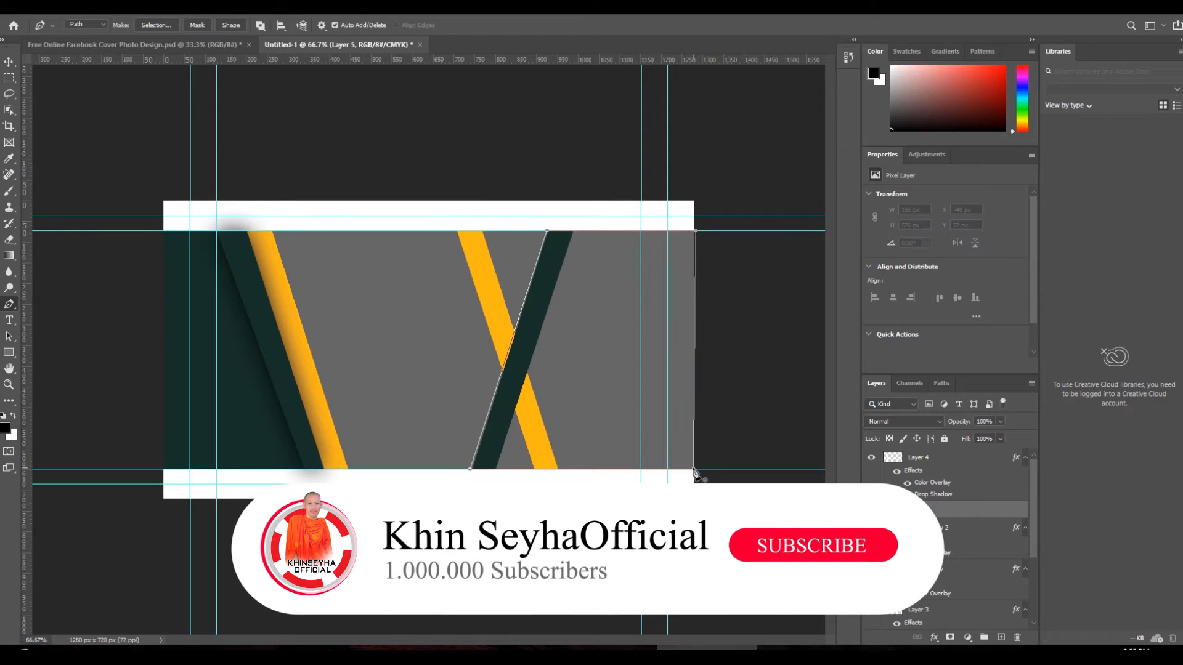
right_click(676, 444)
click(718, 219)
click(659, 175)
key(Delete)
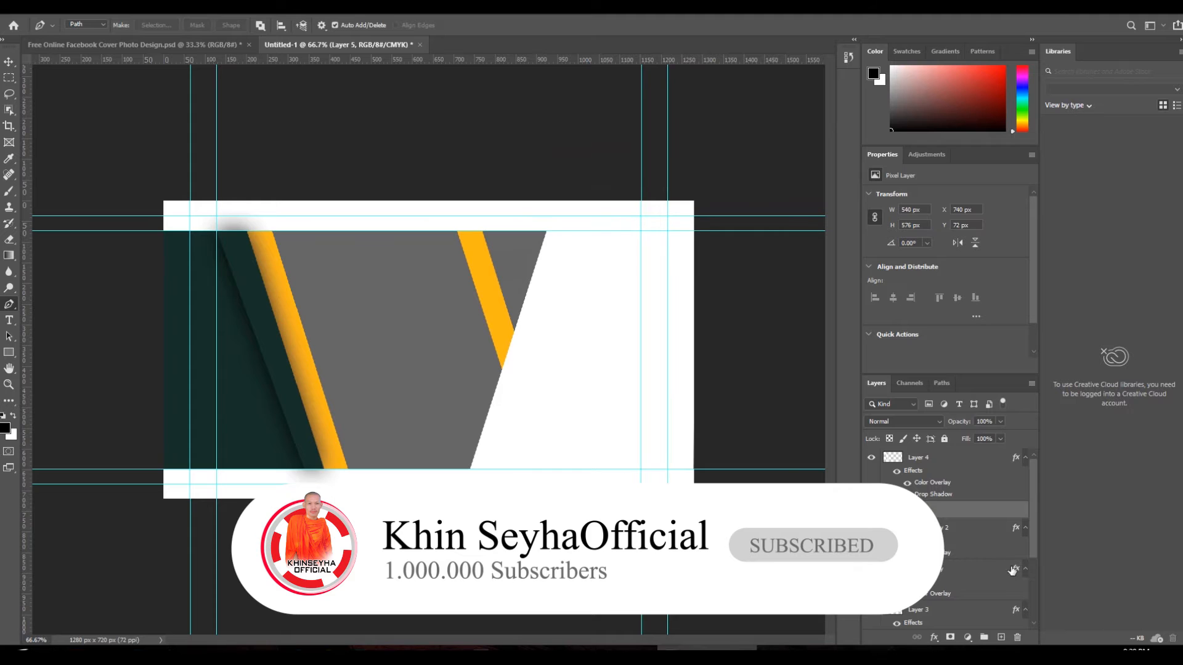
- Move the new layer below Layer 3 copy 2 and apply a dark teal Color Overlay
drag(950, 519, 949, 562)
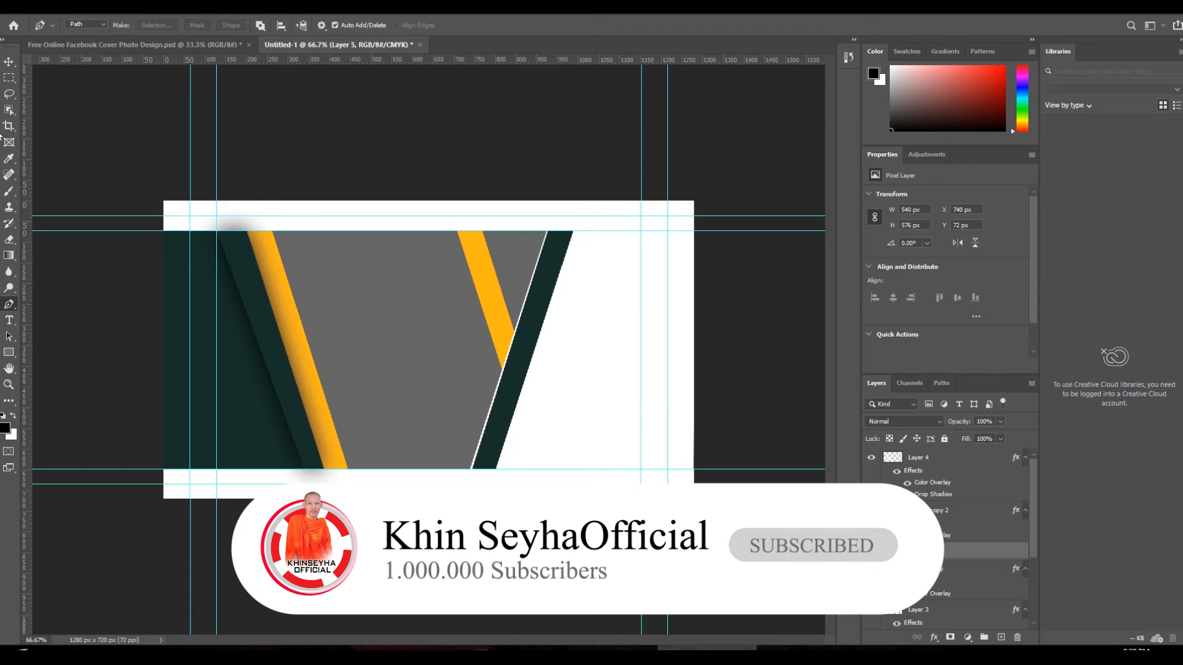
click(8, 63)
click(90, 9)
mouse_move(138, 128)
click(265, 207)
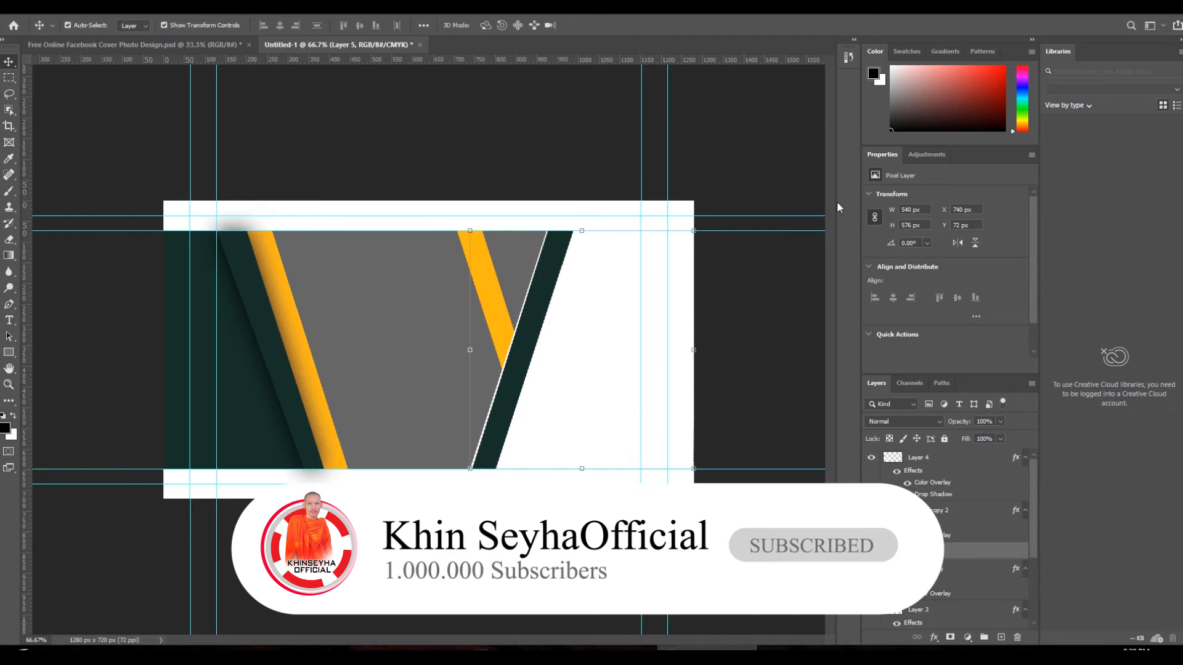
click(1158, 228)
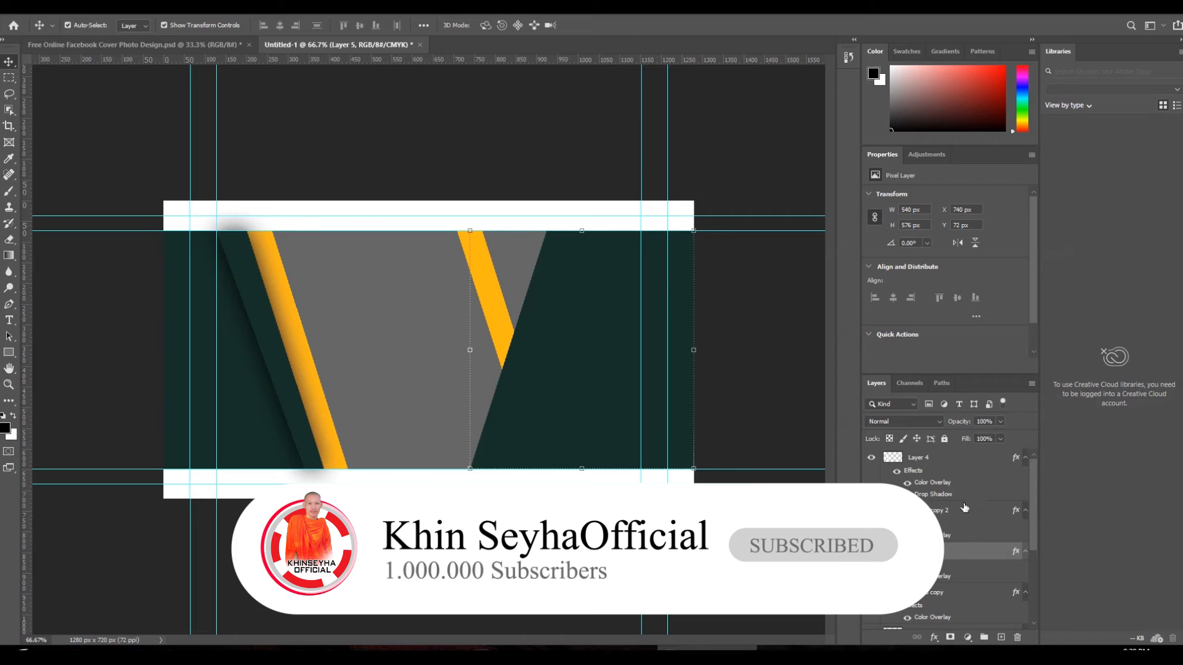
- Add a black (000000) Drop Shadow with size 9 px to the dark diagonal stripe
click(474, 351)
mouse_move(147, 129)
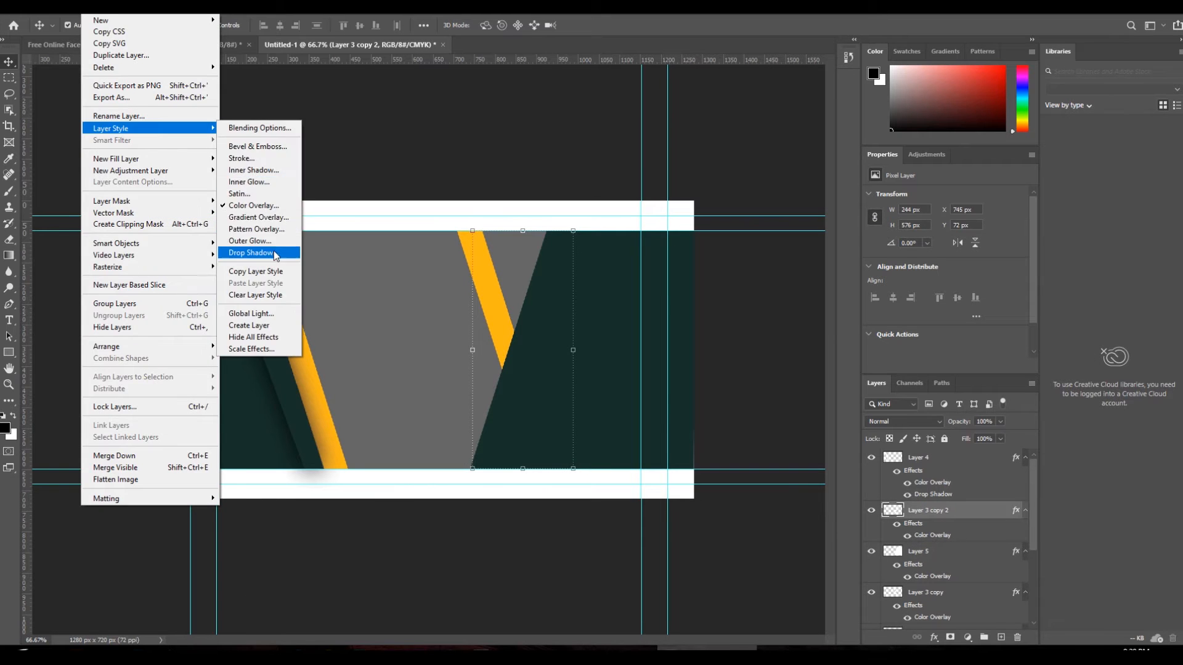
click(259, 253)
drag(918, 327, 925, 327)
click(999, 251)
click(826, 332)
click(633, 298)
click(958, 301)
click(891, 333)
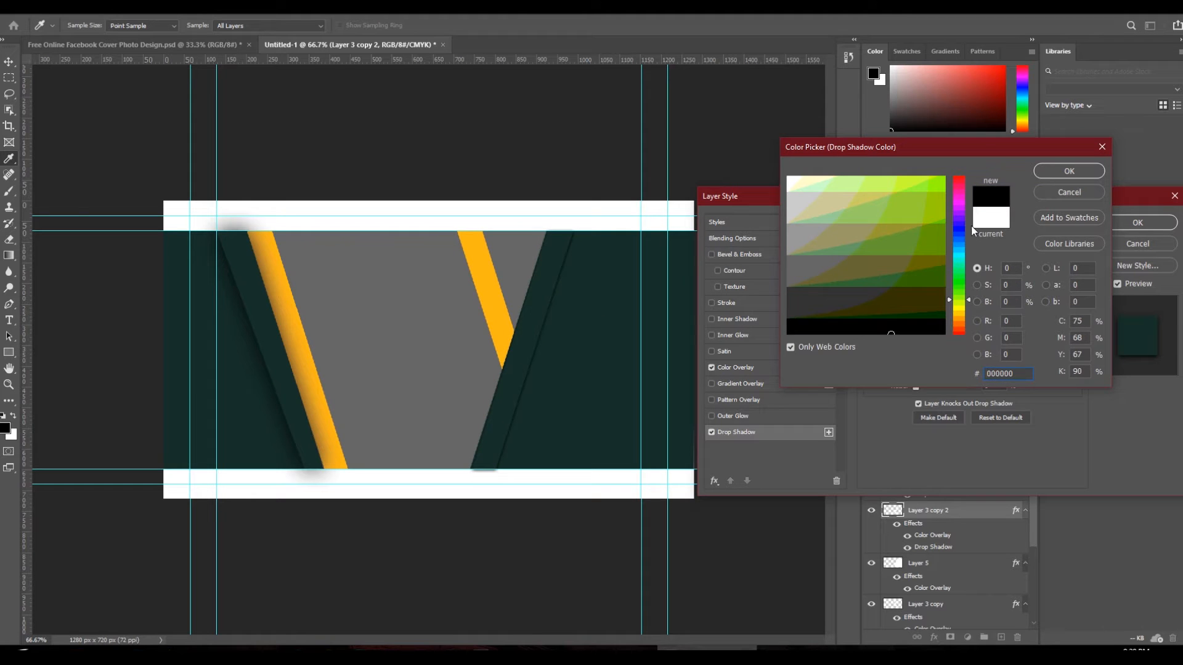
click(1062, 176)
click(1138, 222)
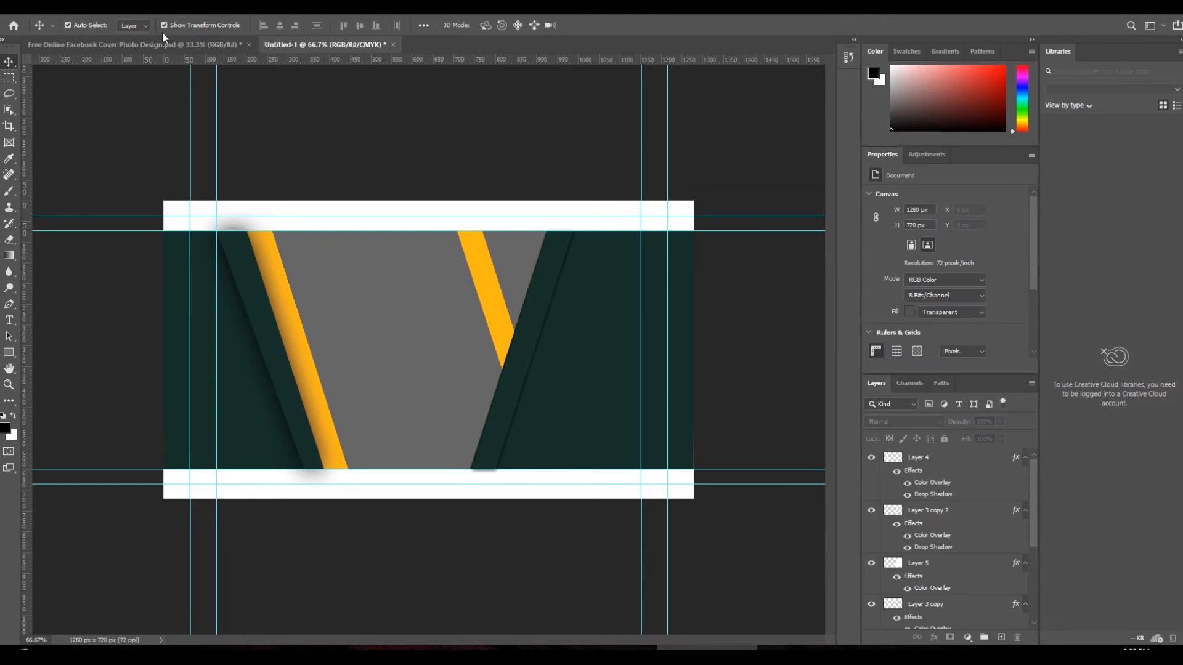
- Duplicate the shadowed stripe just to its right, hide the guides, and add an empty layer
click(250, 42)
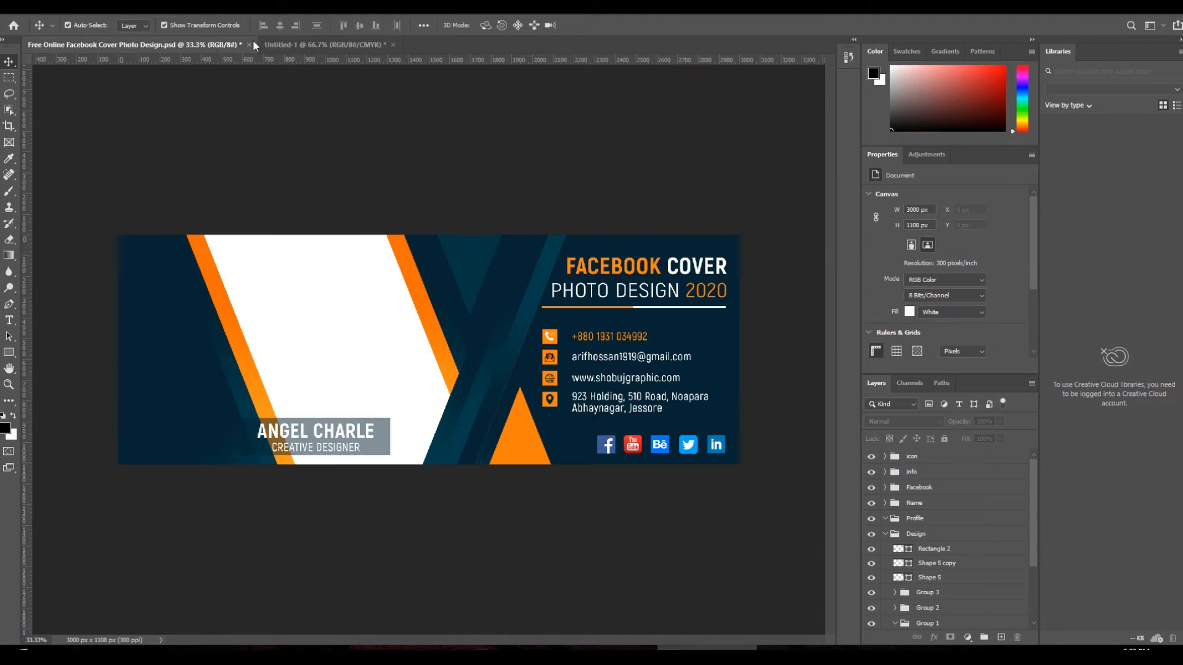
click(327, 42)
click(540, 306)
drag(540, 306, 560, 302)
click(738, 299)
key(ctrl+semicolon)
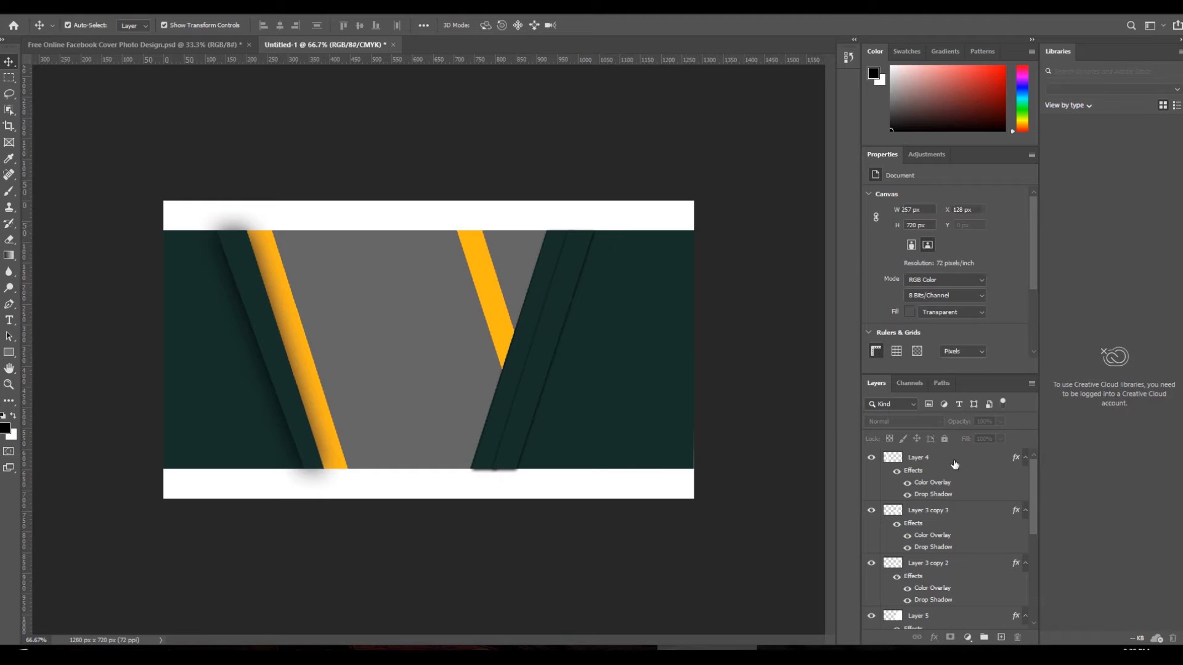
click(1001, 638)
- Pen-draw the top-right triangle, convert it to a selection, and fill it white
key(p)
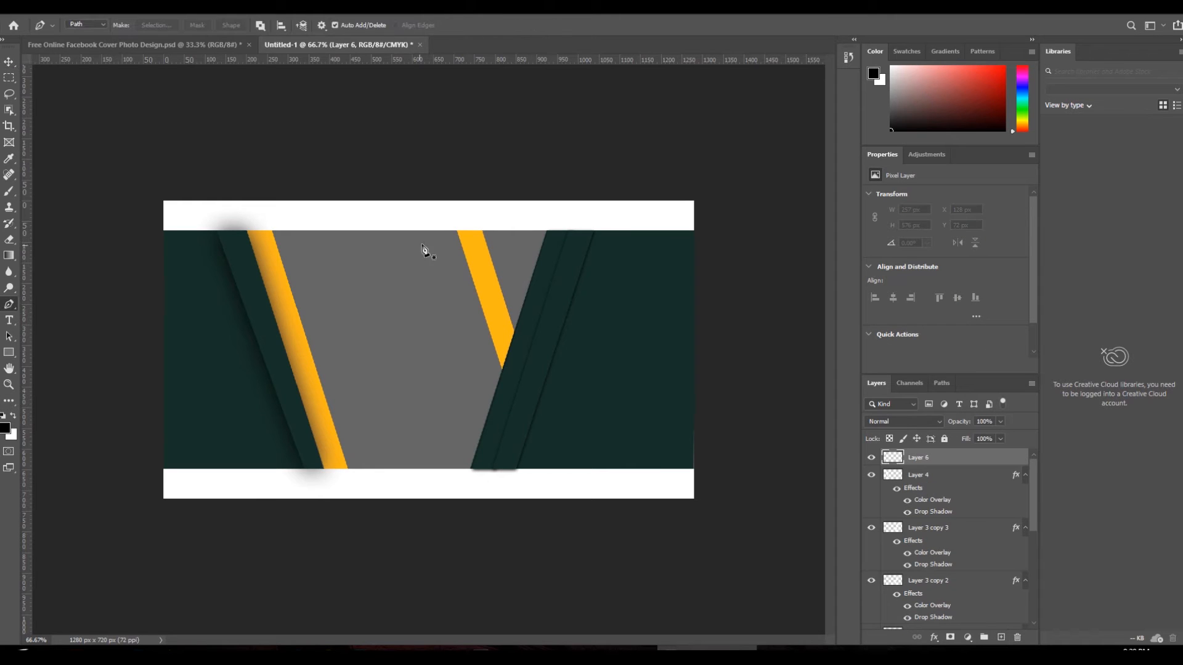
click(483, 231)
click(514, 331)
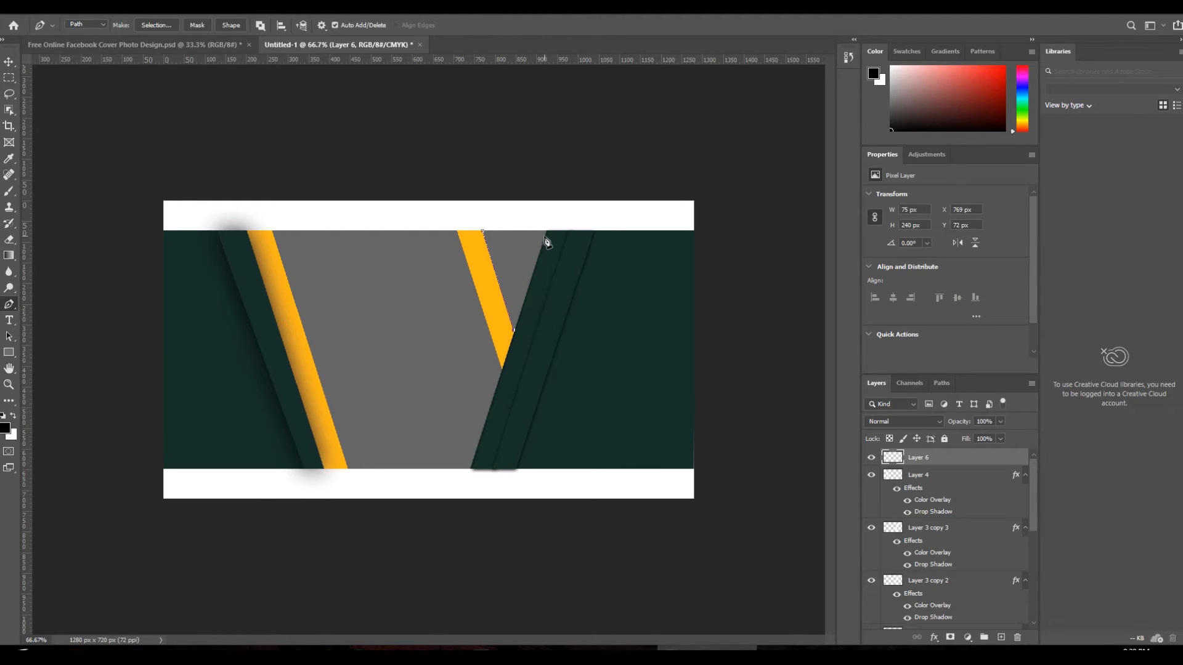
right_click(483, 231)
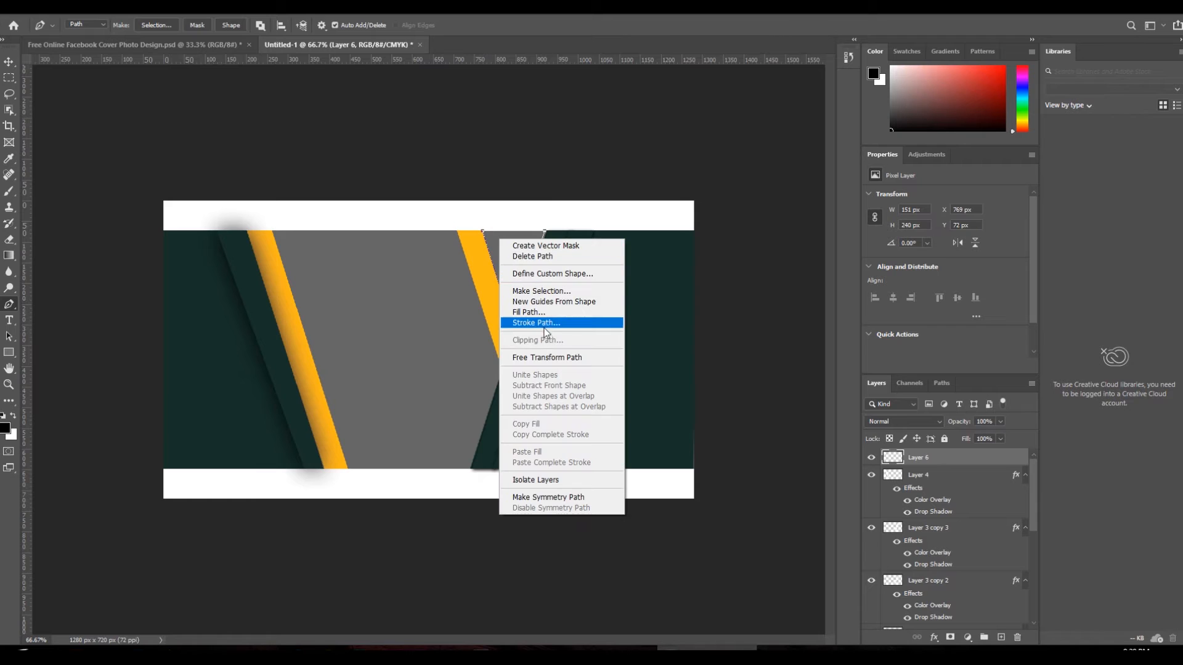
click(561, 291)
key(Return)
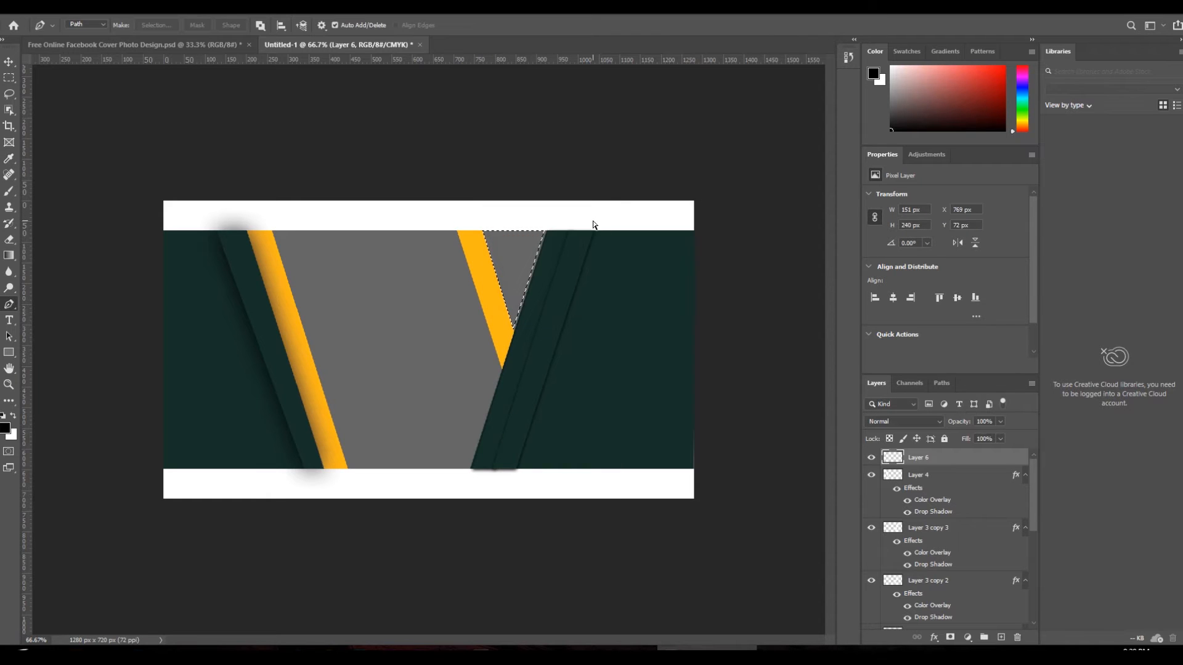
key(Delete)
key(ctrl+d)
- Apply a dark teal Color Overlay to the triangle layer
click(102, 7)
mouse_move(148, 128)
click(247, 205)
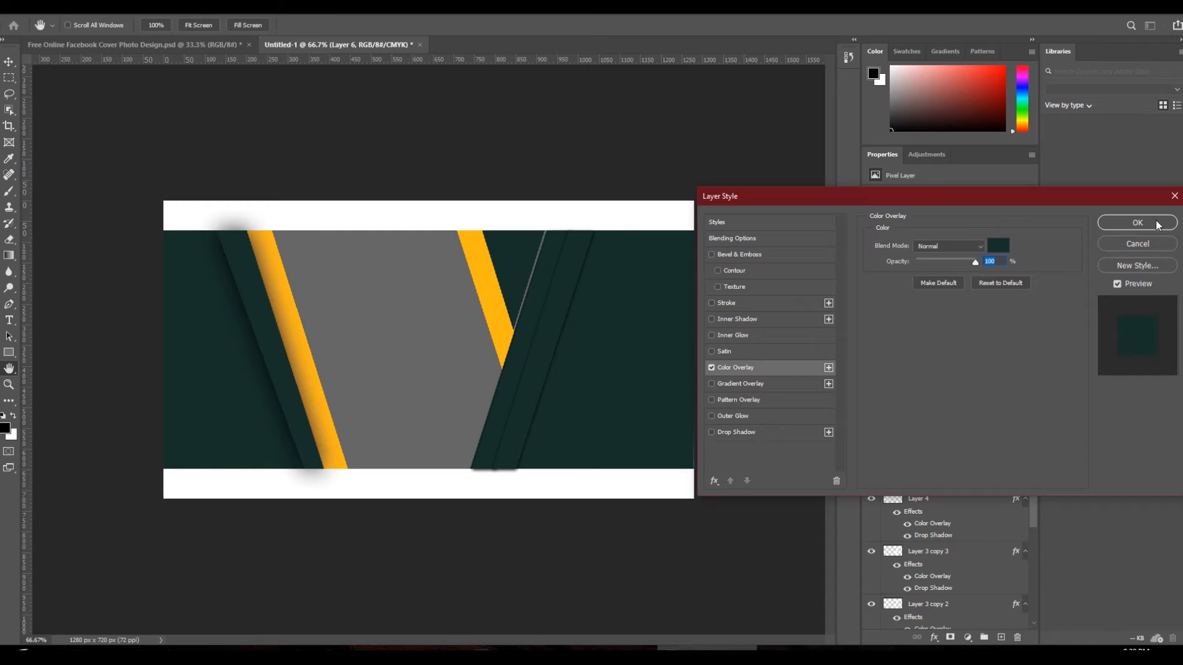
click(1155, 223)
- Move Layer 6 below Layer 5, enlarge it to about 107%, then view the reference design
click(10, 63)
drag(968, 459, 924, 551)
key(ctrl+t)
drag(545, 330, 550, 337)
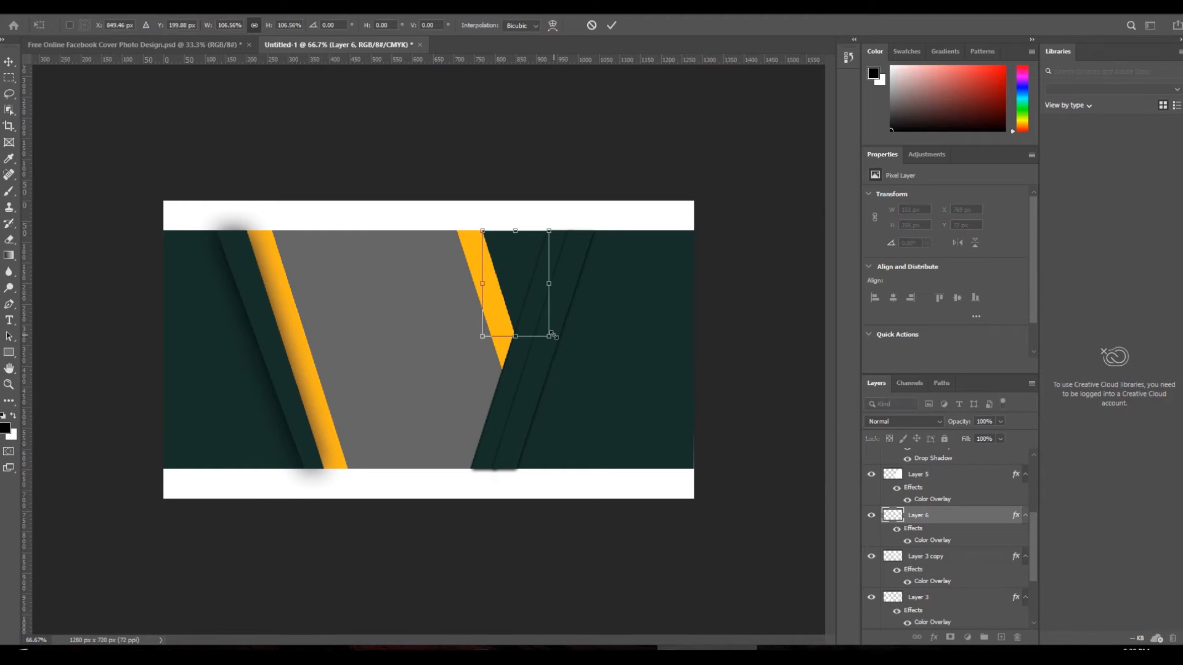
key(Return)
click(761, 247)
scroll(503, 282, down, 1)
scroll(501, 162, up, 1)
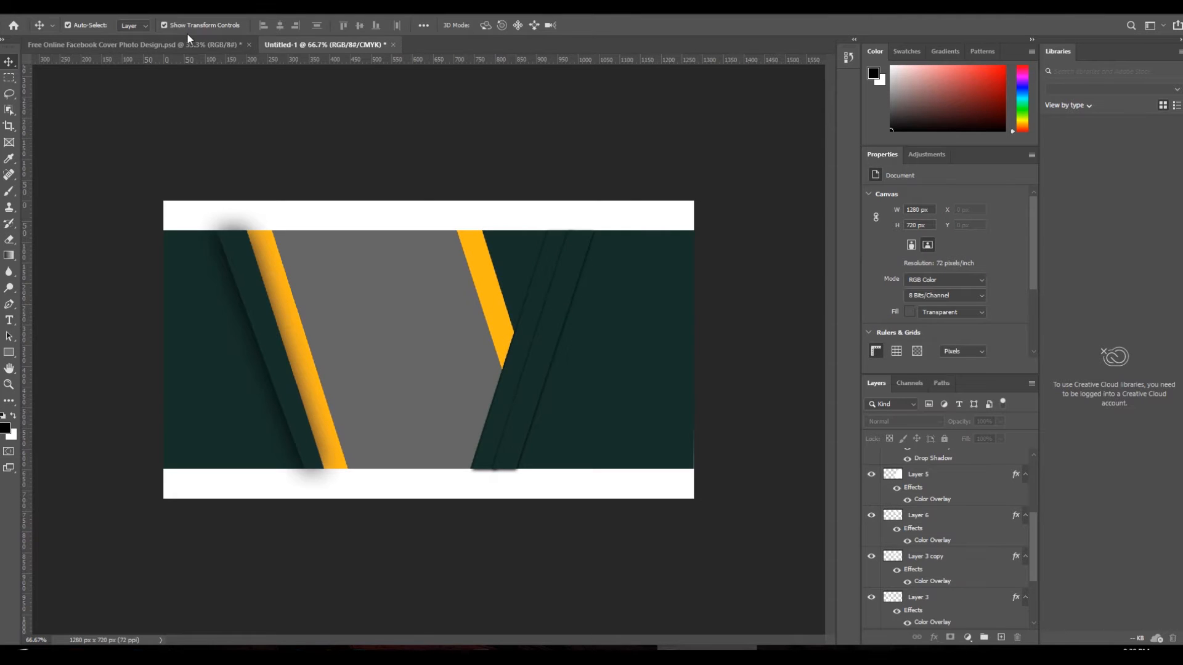
click(188, 42)
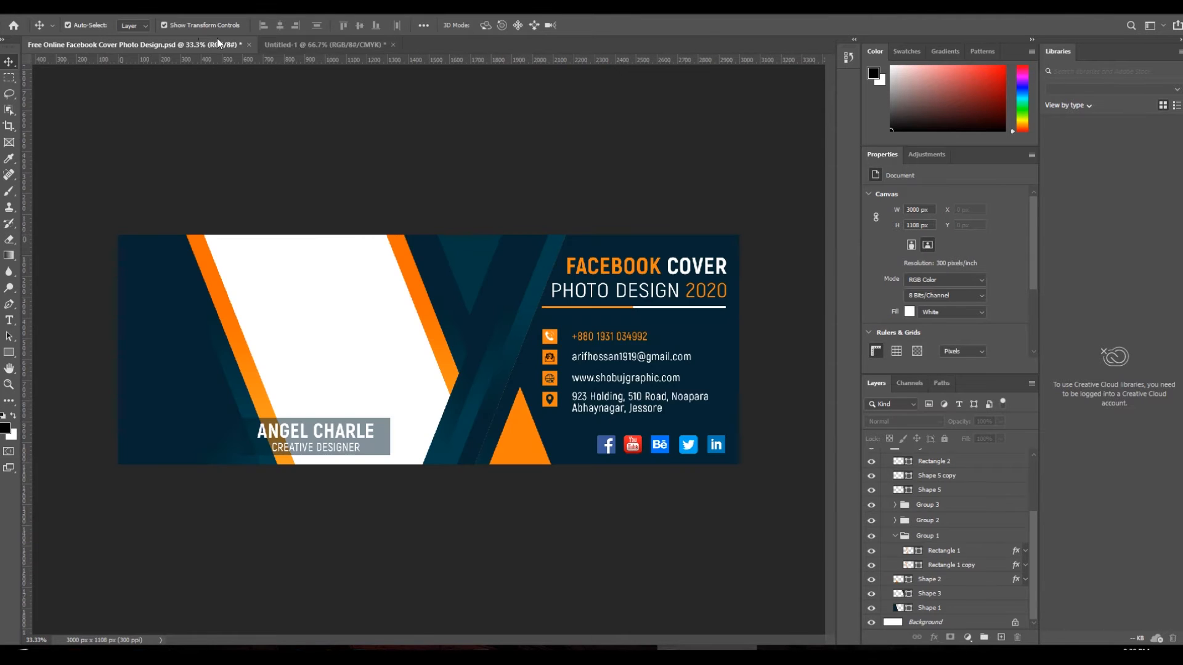
- Bring the grey name-label rectangle into the banner, scaled to about 68% at lower left
click(341, 51)
click(554, 284)
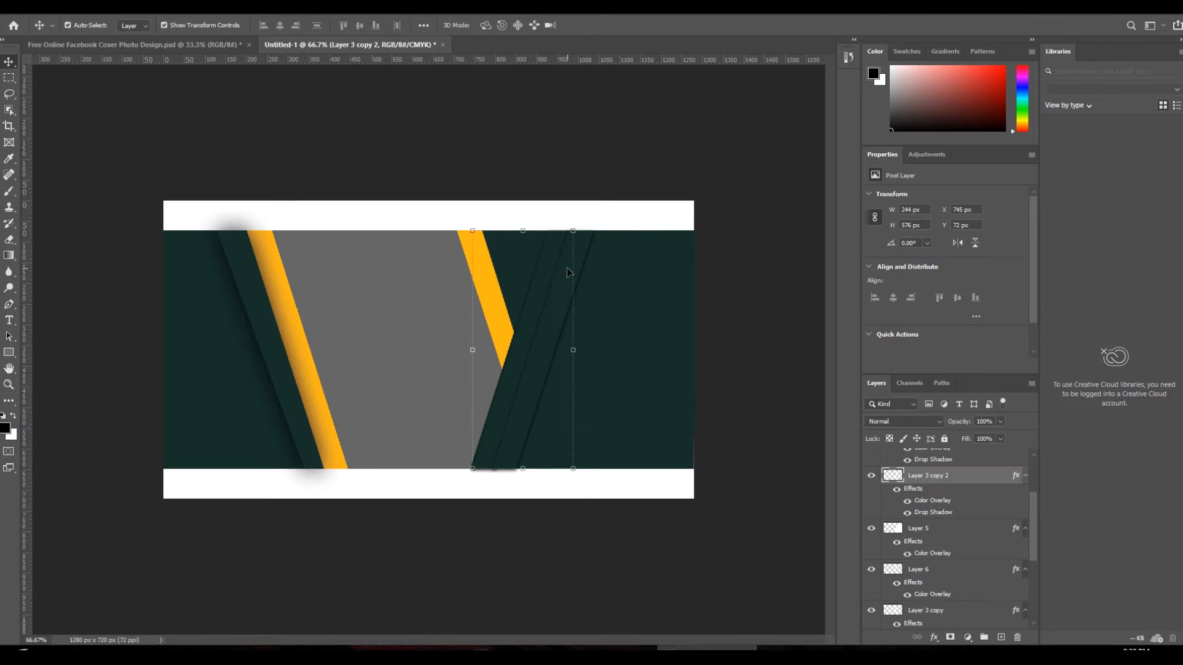
click(648, 211)
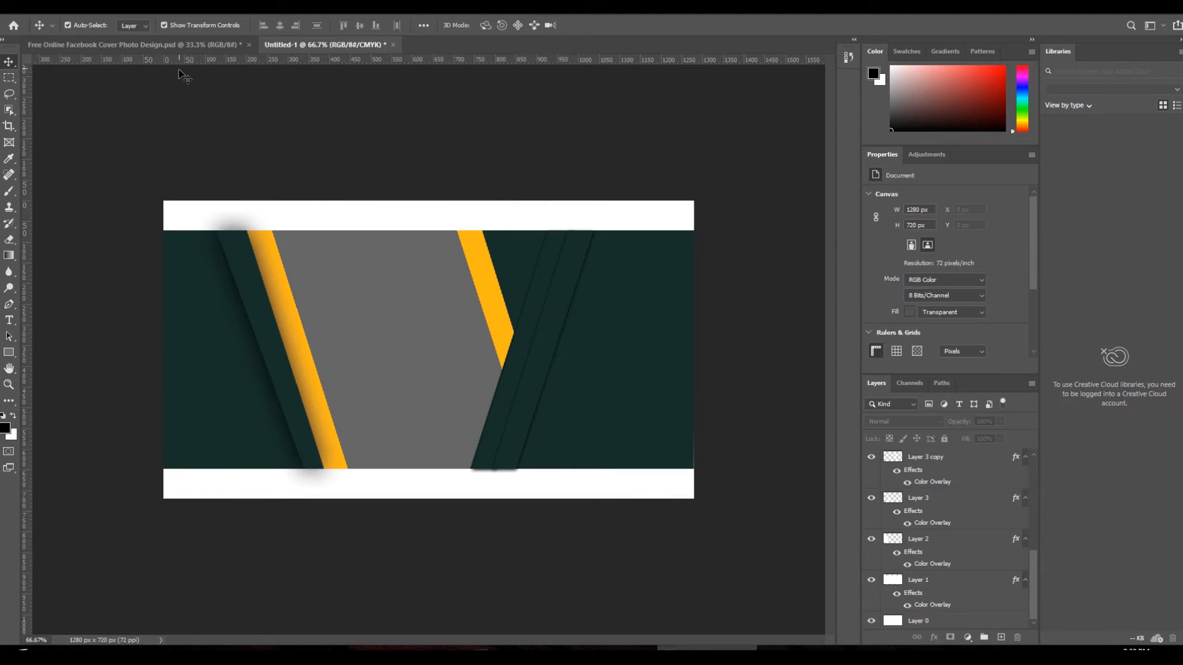
click(175, 45)
drag(382, 452, 391, 419)
drag(539, 383, 441, 403)
drag(396, 430, 355, 441)
key(Return)
- In the reference design, collapse Group 5 and the Facebook group in the layer list
click(264, 343)
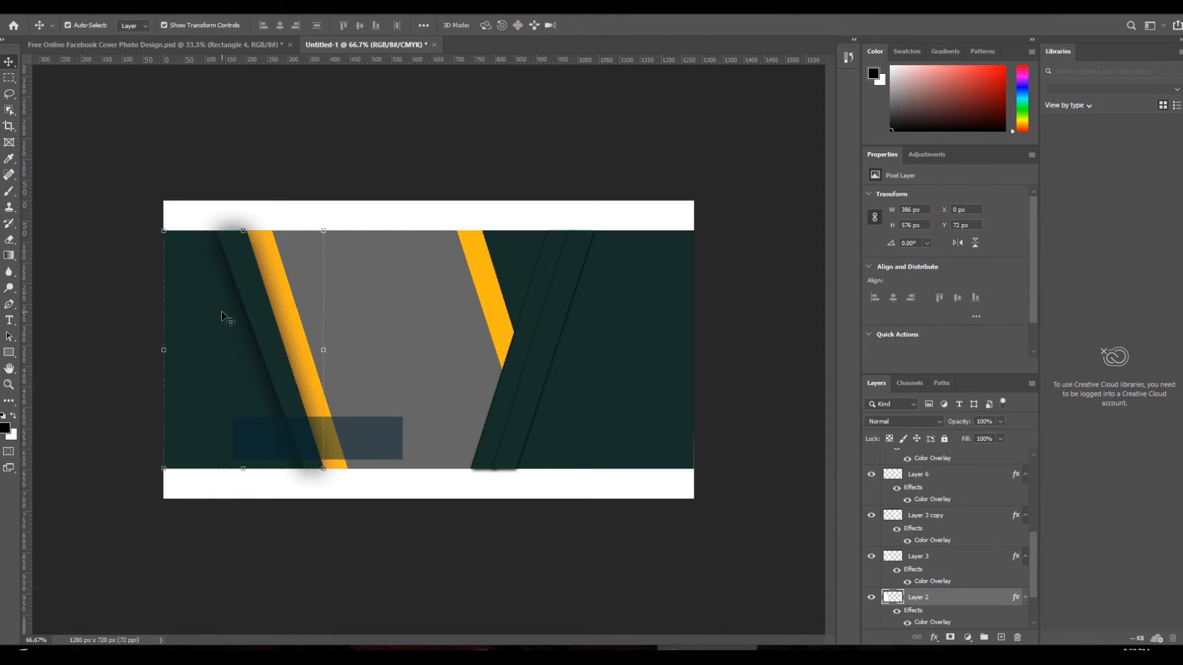
key(ctrl+Tab)
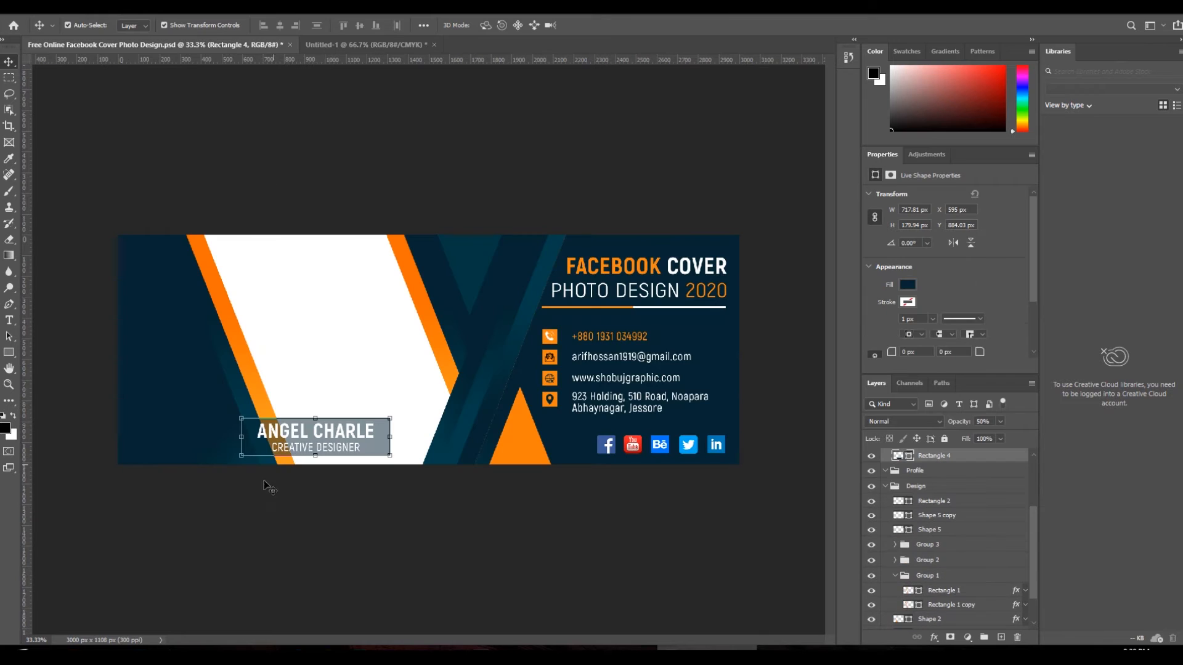
right_click(622, 263)
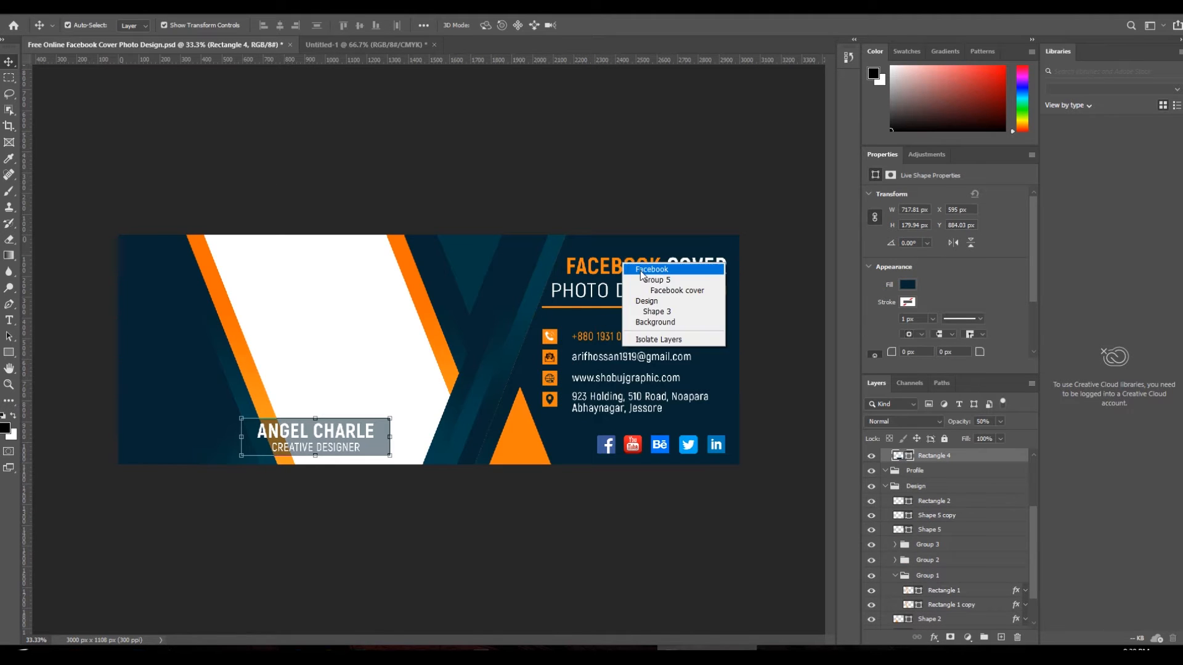
click(665, 286)
drag(644, 273, 644, 262)
key(ctrl+z)
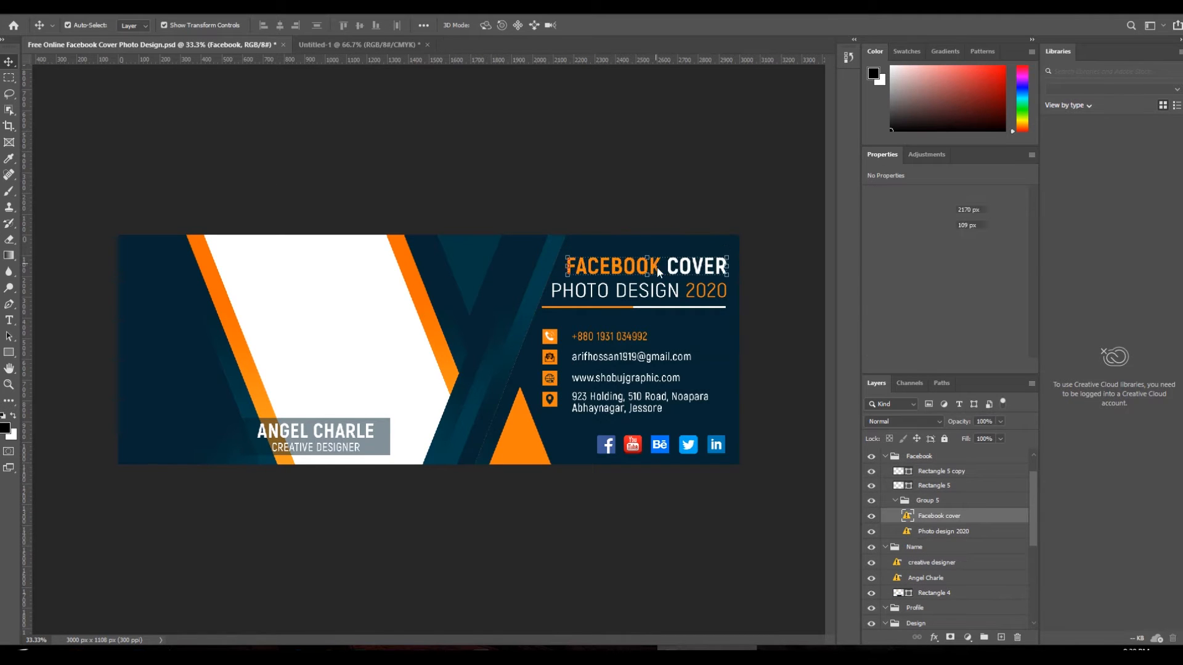
click(897, 502)
click(890, 501)
click(884, 459)
- Collapse the Name and Design groups, then group the icon, info and Facebook groups together
click(885, 474)
click(896, 506)
click(910, 505)
click(914, 488)
click(917, 473)
click(920, 462)
shift+click(918, 473)
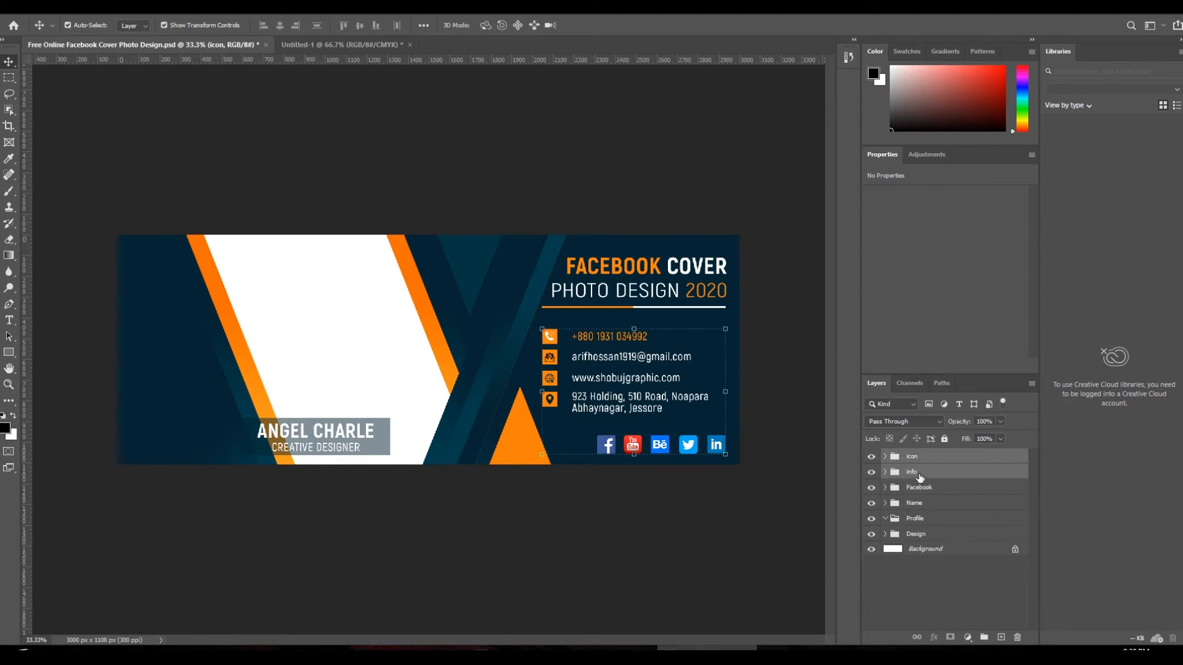
shift+click(920, 489)
click(984, 638)
- Place the new group into Untitled-1, transforming past the font warning and shrinking it onto the dark right panel
drag(915, 457, 549, 334)
click(731, 337)
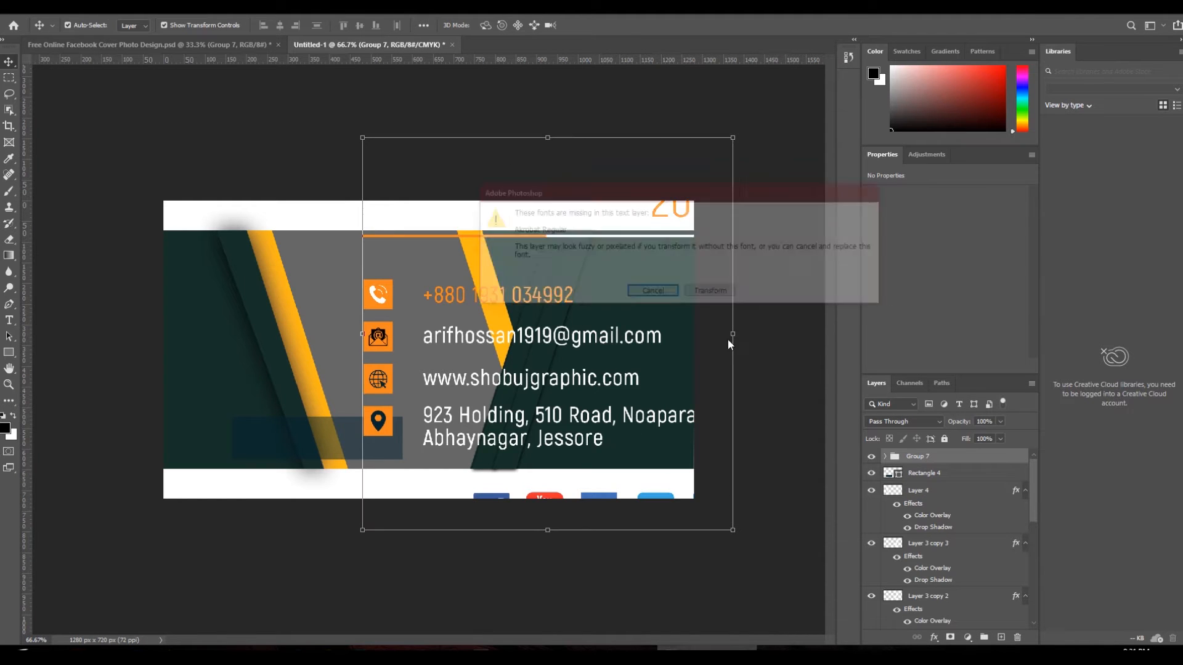
click(660, 295)
click(732, 336)
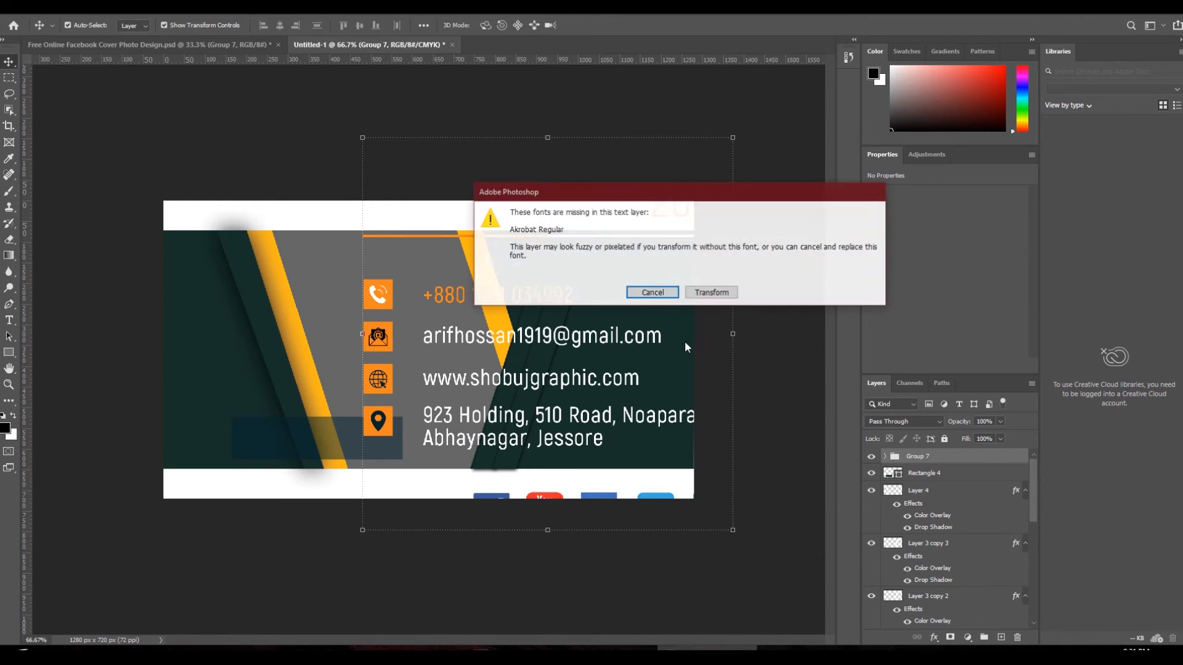
click(712, 292)
drag(732, 336, 542, 336)
drag(478, 324, 623, 362)
key(Return)
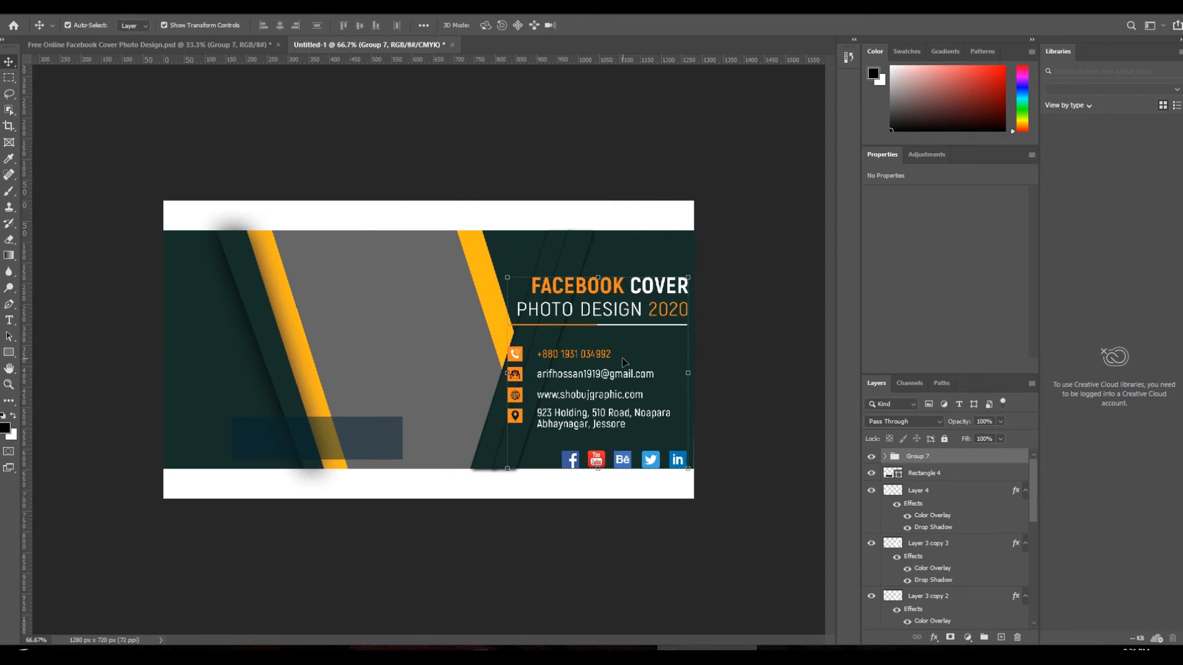
- Shift the dark diagonal stripe left and stretch Layer 5's right dark panel to the canvas edge
click(721, 266)
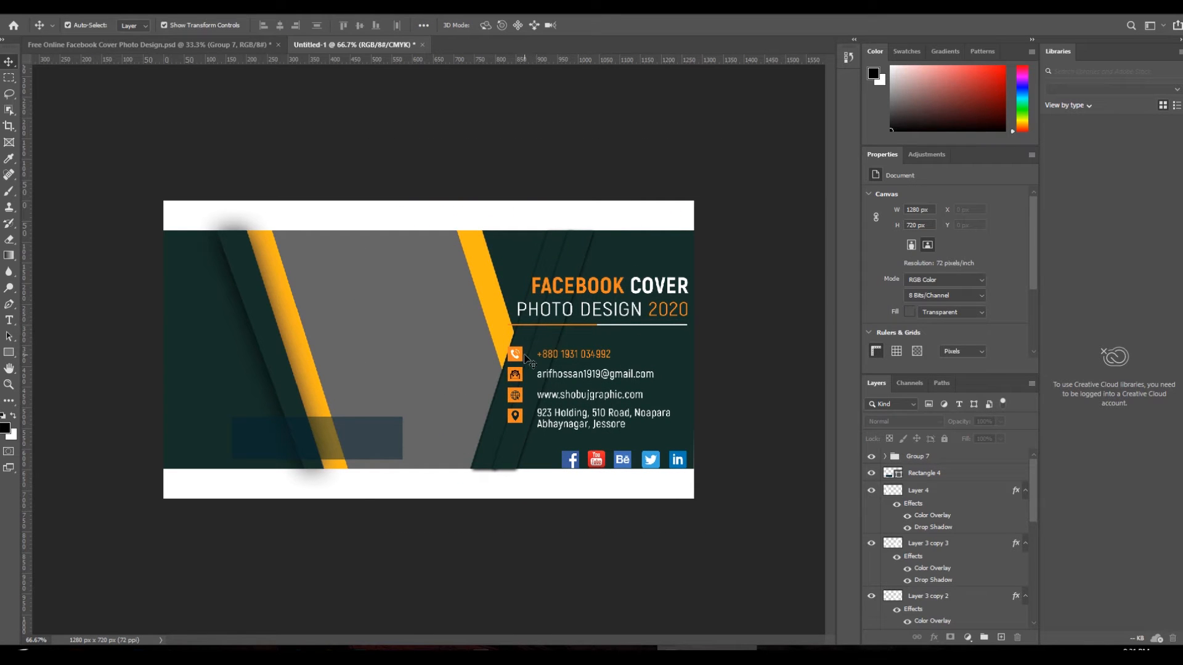
drag(527, 332, 497, 334)
right_click(523, 333)
click(530, 339)
right_click(530, 339)
click(554, 352)
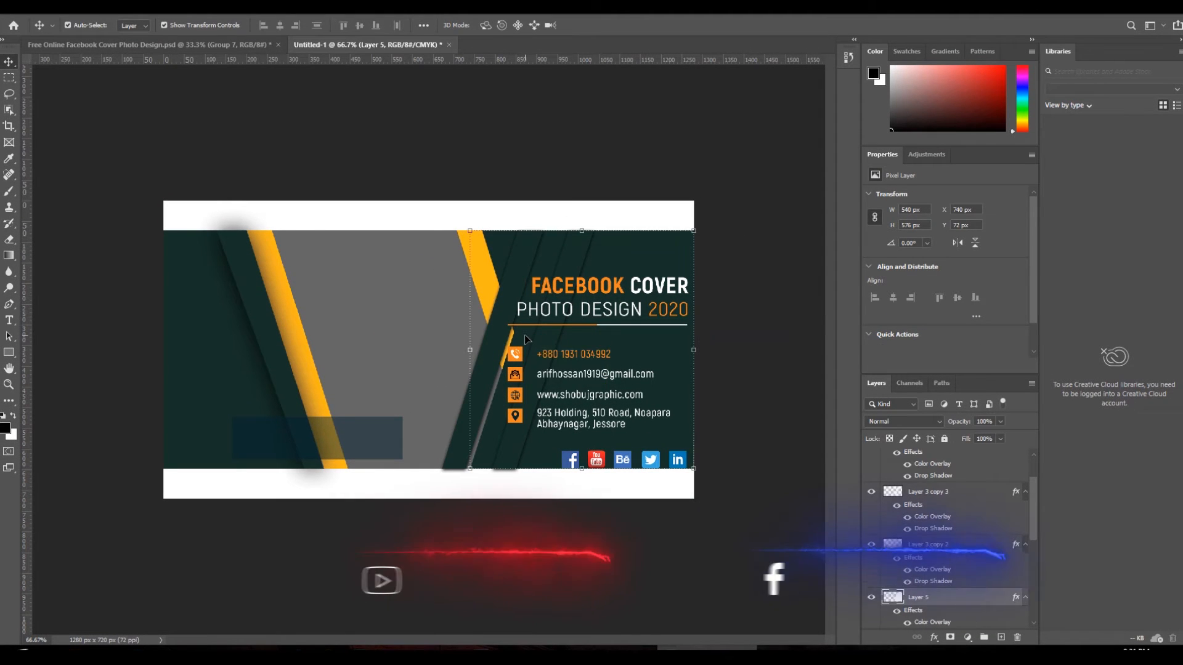
right_click(535, 339)
click(536, 342)
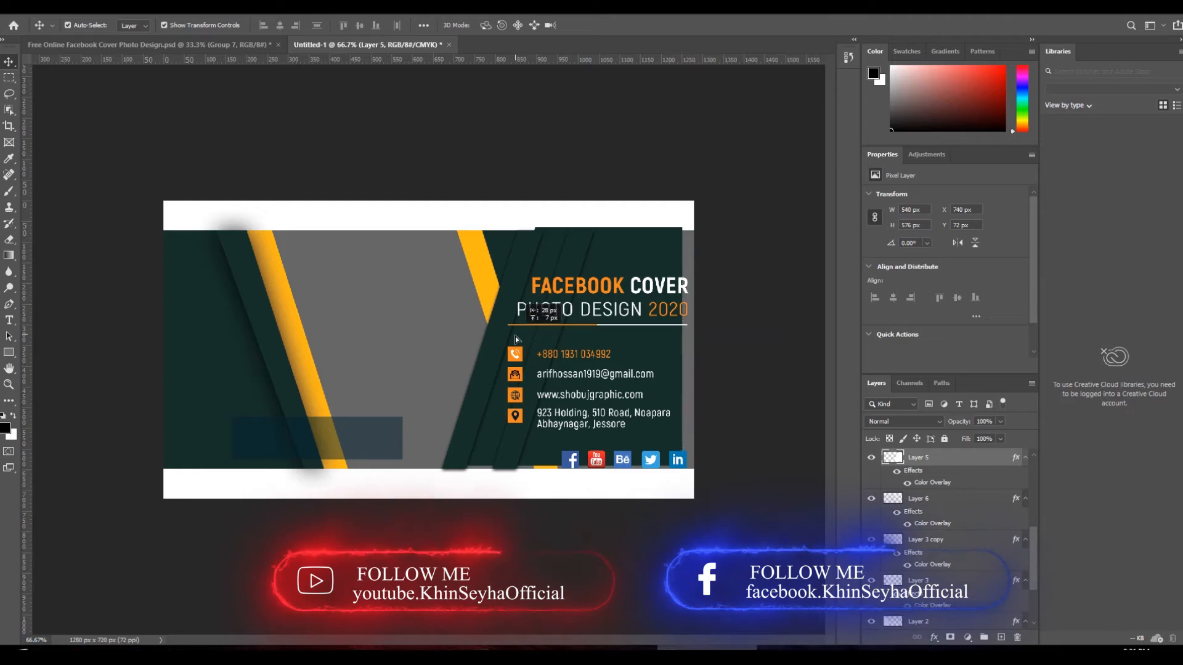
drag(494, 430, 486, 434)
drag(686, 350, 696, 350)
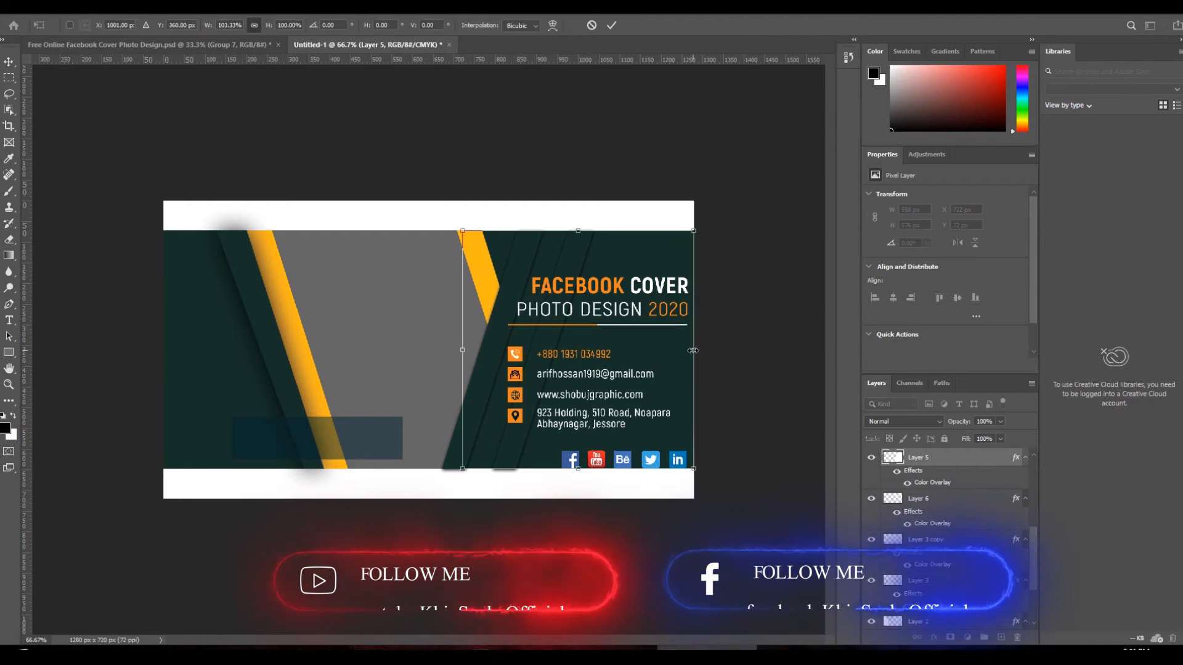
key(Return)
- Nudge the Layer 3 copy 3 diagonal stripe about 25 px left
click(705, 349)
right_click(578, 251)
click(589, 257)
drag(583, 253, 575, 253)
click(722, 249)
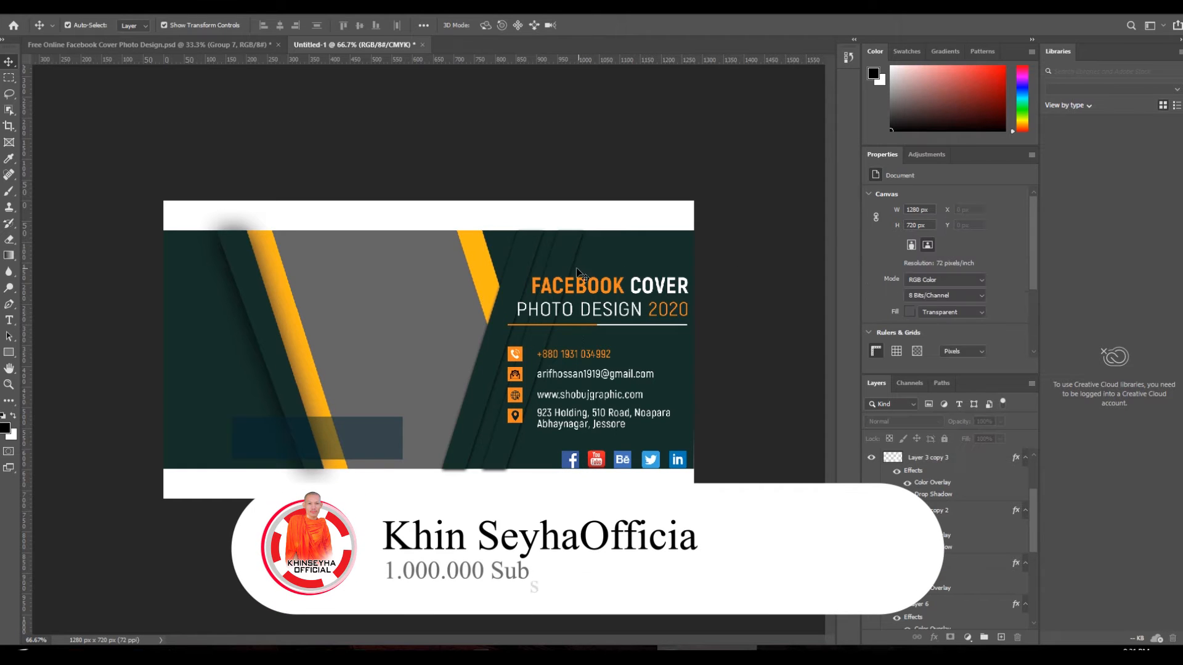
click(544, 253)
right_click(545, 254)
click(554, 262)
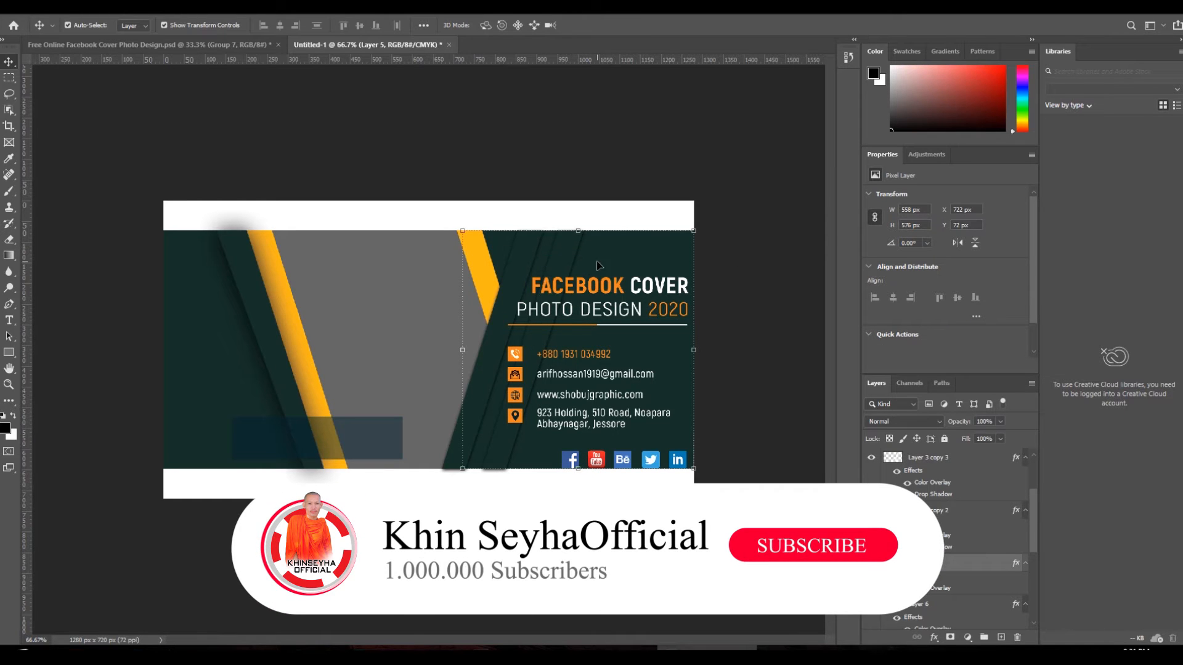
click(737, 252)
- Compare with the reference cover, then add a new empty layer above Group 7
click(235, 44)
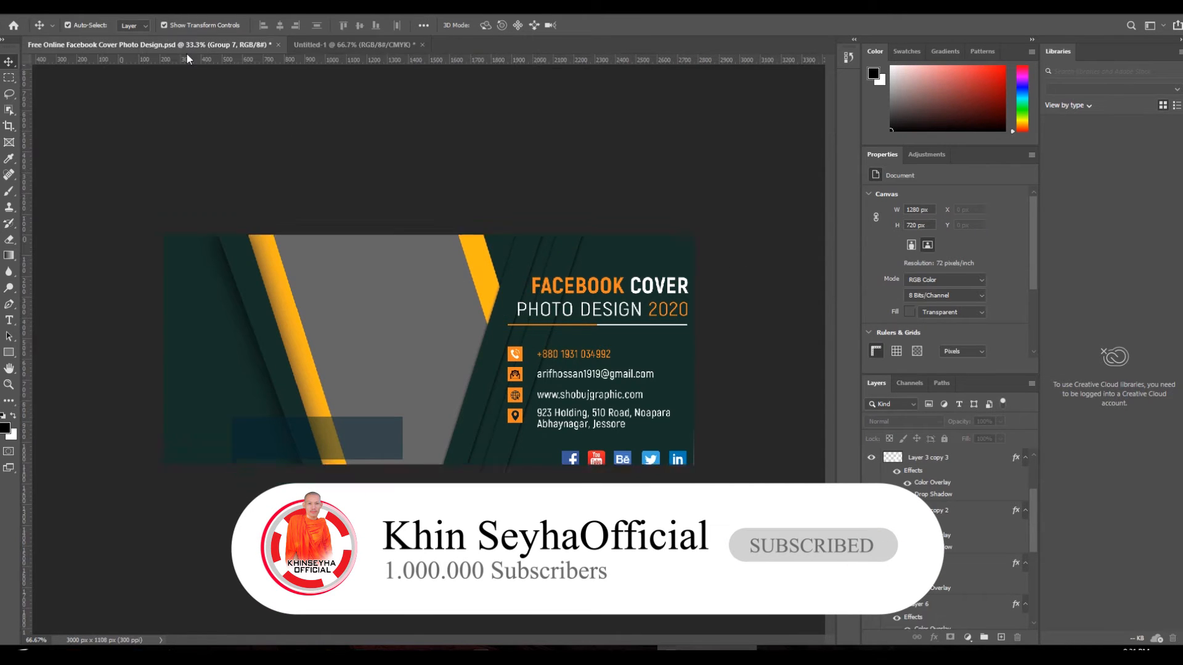
click(382, 48)
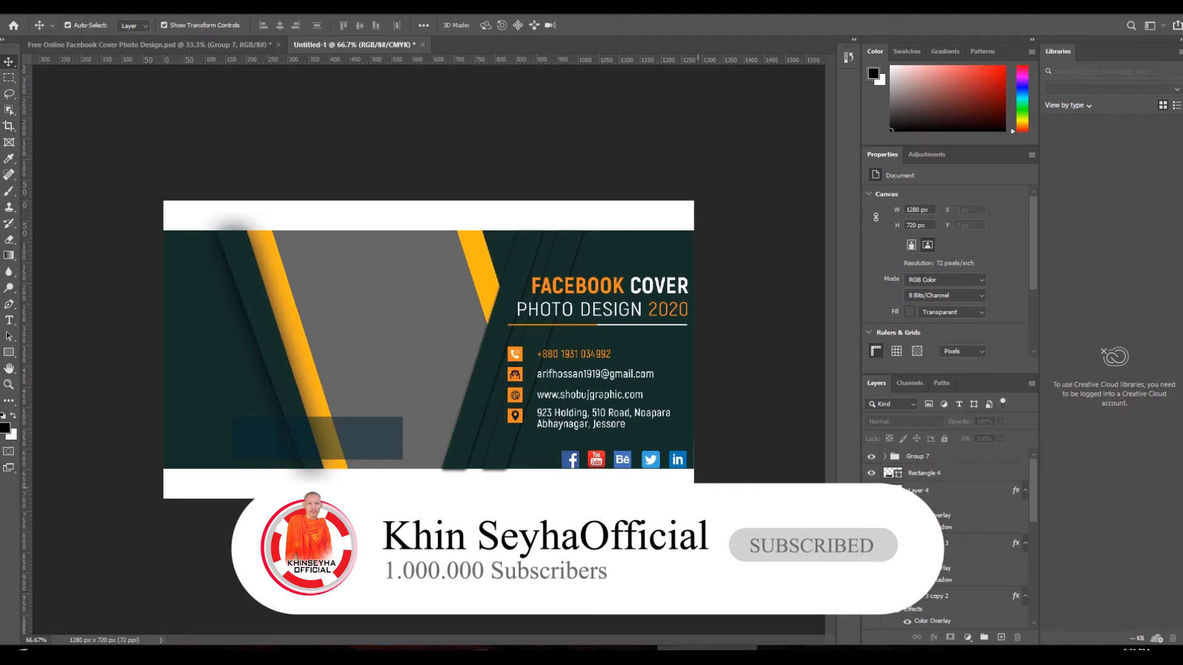
click(978, 463)
click(1001, 637)
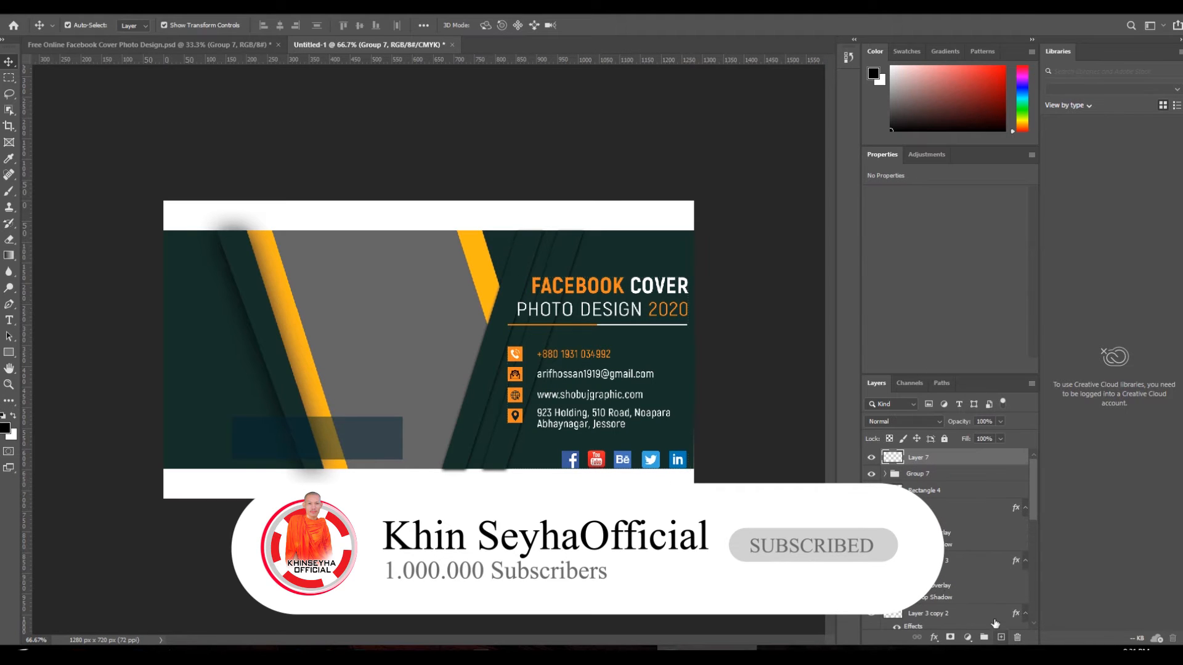
- Draw a triangle path with the Pen tool, convert it to a selection and fill it white
key(p)
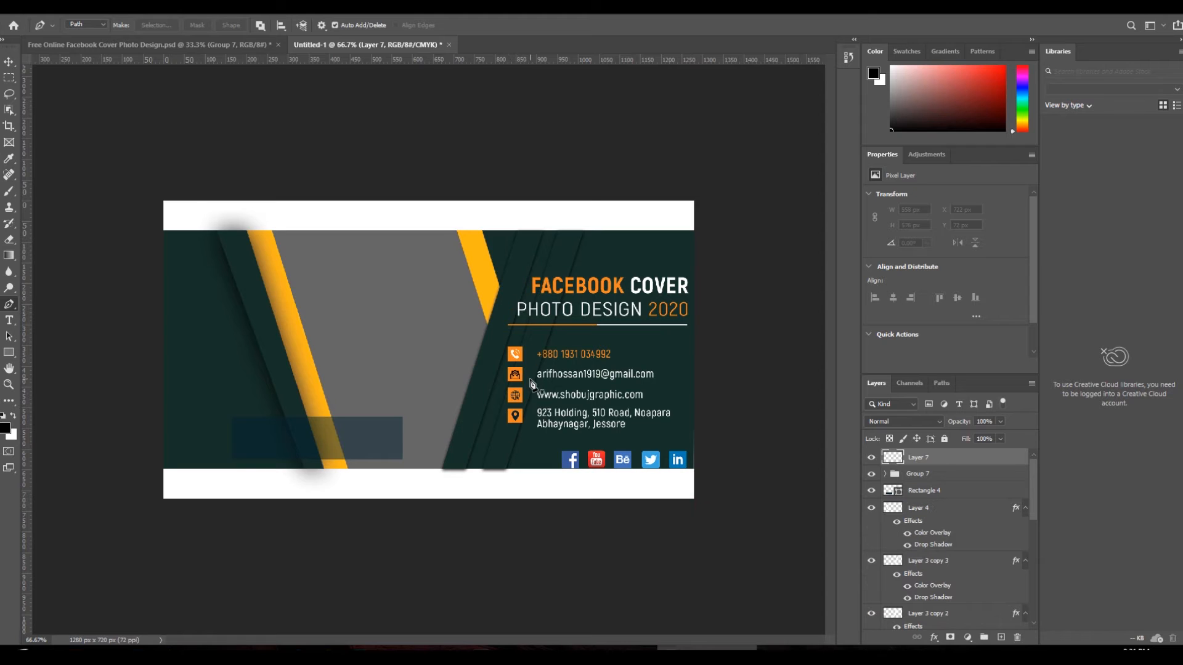
click(535, 386)
click(563, 470)
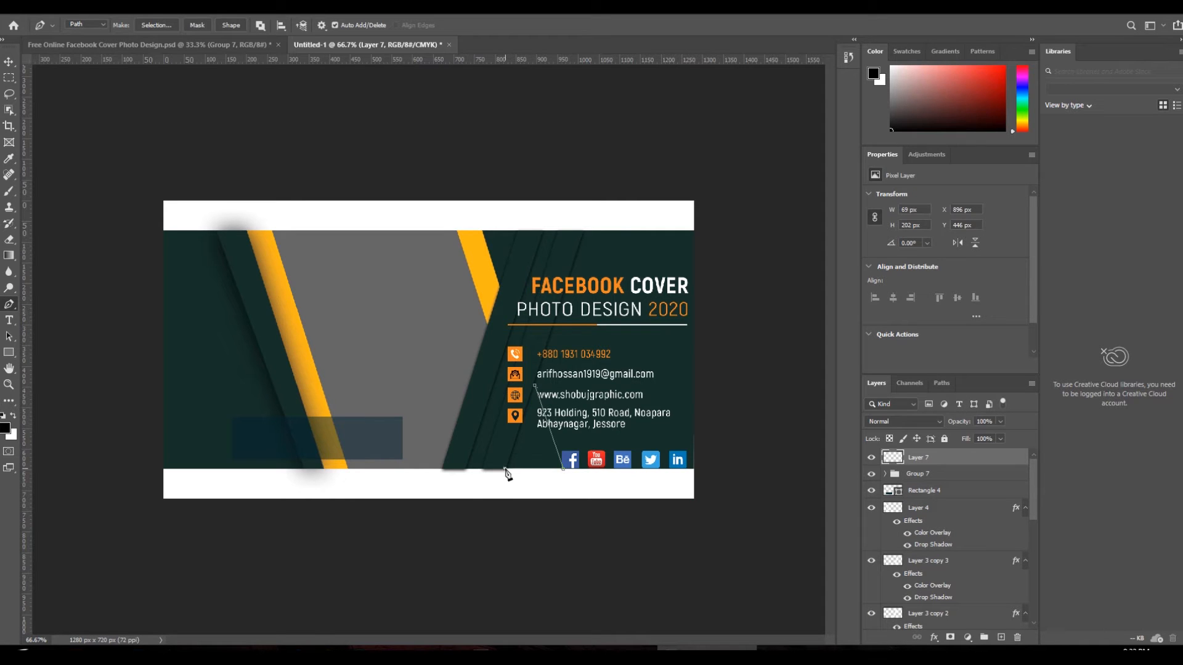
right_click(533, 418)
click(570, 190)
click(659, 176)
key(ctrl+BackSpace)
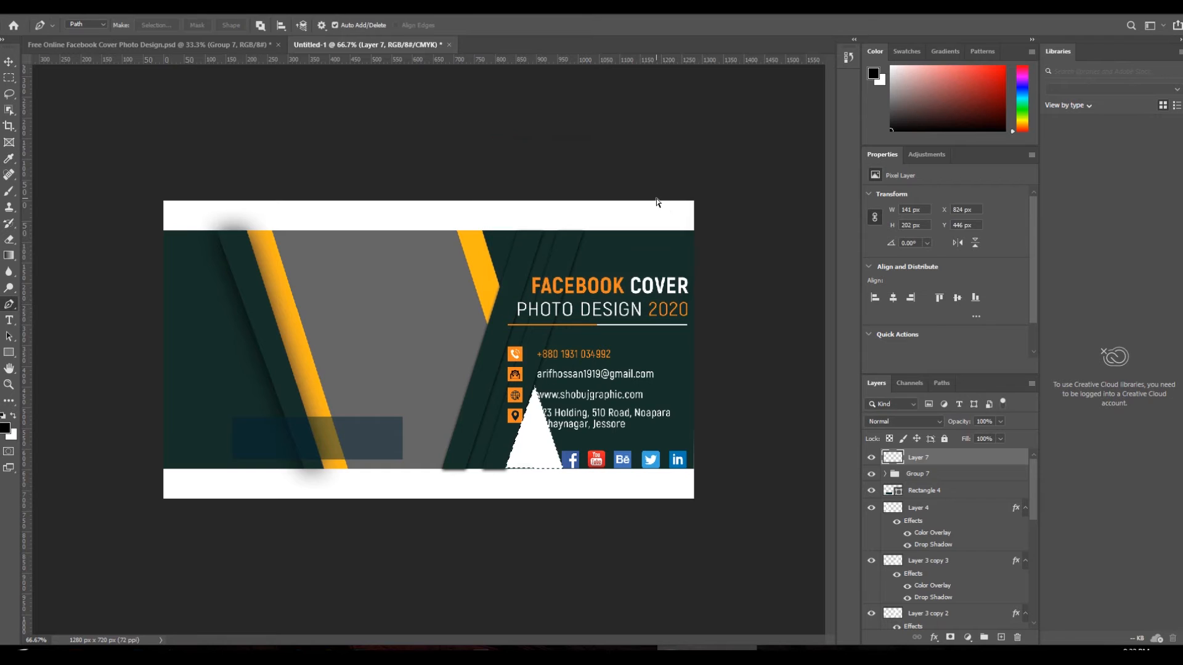
key(ctrl+d)
- Give the triangle a Color Overlay in the cover's sampled yellow and begin enlarging it
click(91, 7)
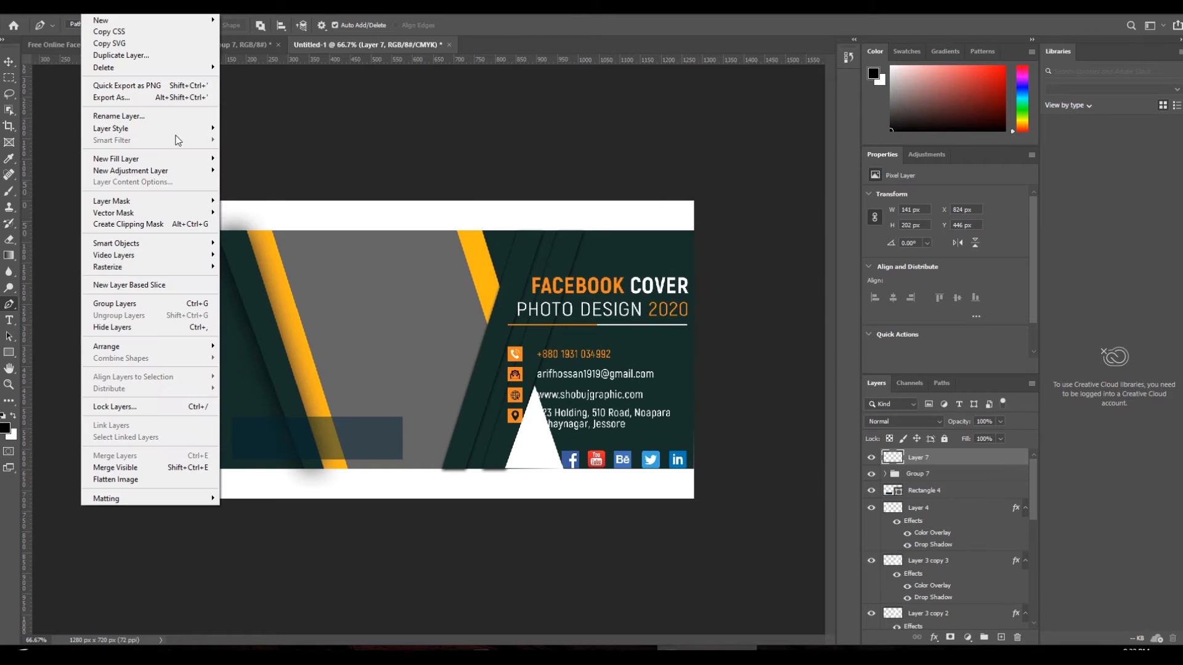
mouse_move(186, 129)
click(264, 206)
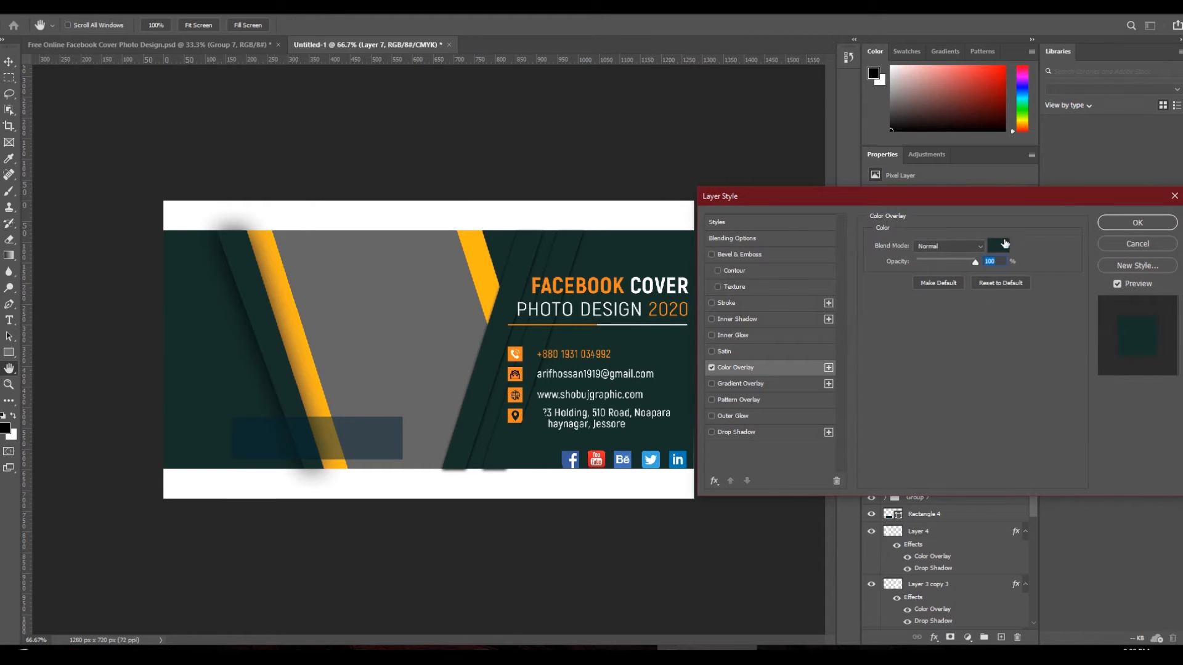
click(1001, 244)
click(497, 260)
click(1057, 171)
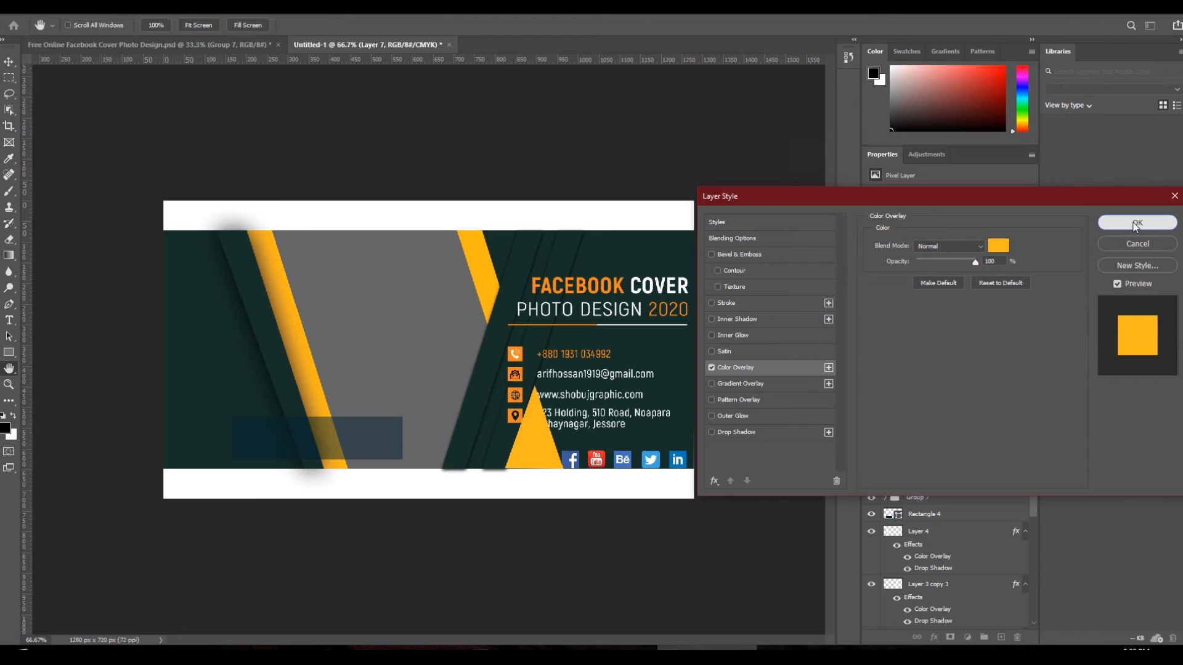
click(1138, 223)
key(v)
drag(509, 429, 504, 429)
- Commit the triangle resize, move Layer 7 above Layer 5, and nudge the triangle up slightly
key(Return)
drag(926, 462, 942, 558)
drag(933, 517, 925, 473)
click(614, 492)
drag(549, 455, 550, 454)
click(564, 572)
click(547, 458)
click(568, 570)
scroll(478, 484, down, 1)
scroll(479, 484, up, 1)
- In the monk photo, draw a rectangular marquee selection around the left monk
click(148, 45)
right_click(335, 429)
drag(360, 430, 373, 421)
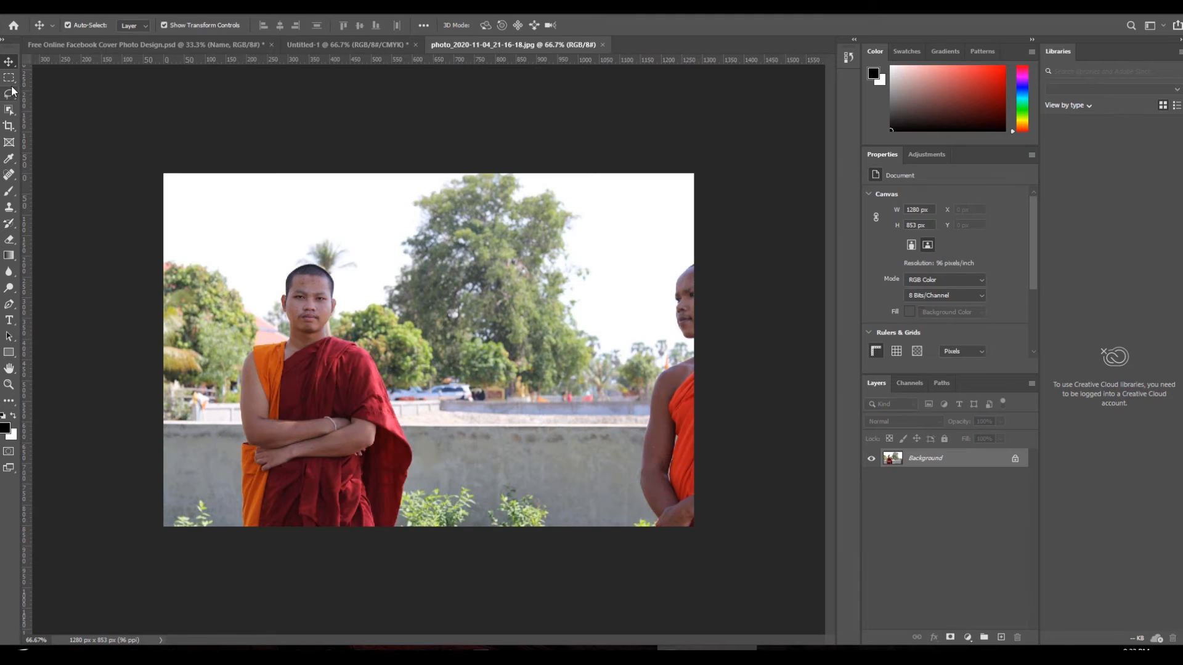
click(10, 82)
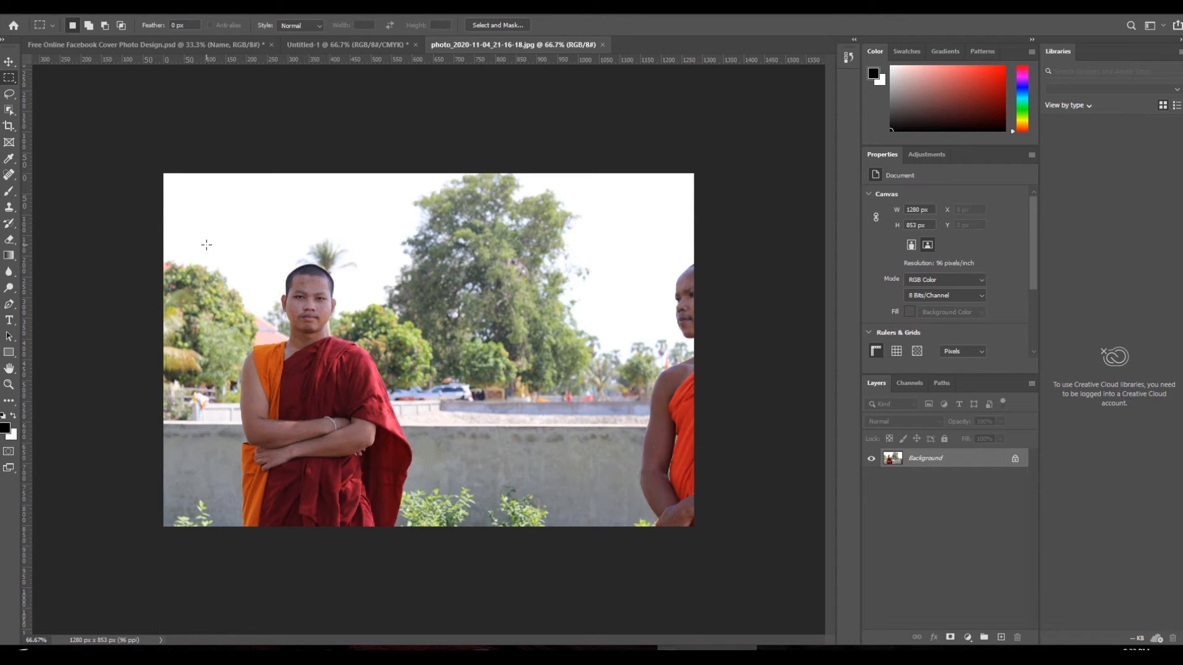
drag(177, 237, 435, 529)
- Drag the monk into the cover, move its layer beneath the stripes, scale to 82% and shift 52 px left
click(9, 62)
drag(268, 259, 365, 356)
drag(929, 463, 931, 573)
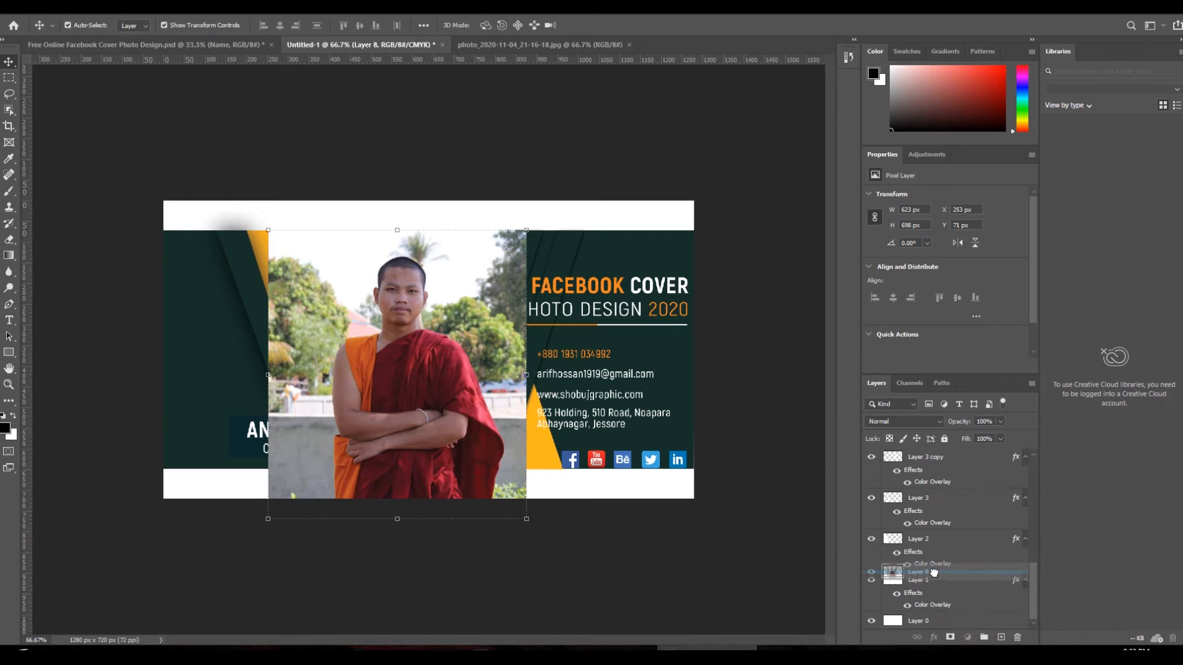
drag(400, 519, 397, 468)
drag(392, 334, 359, 321)
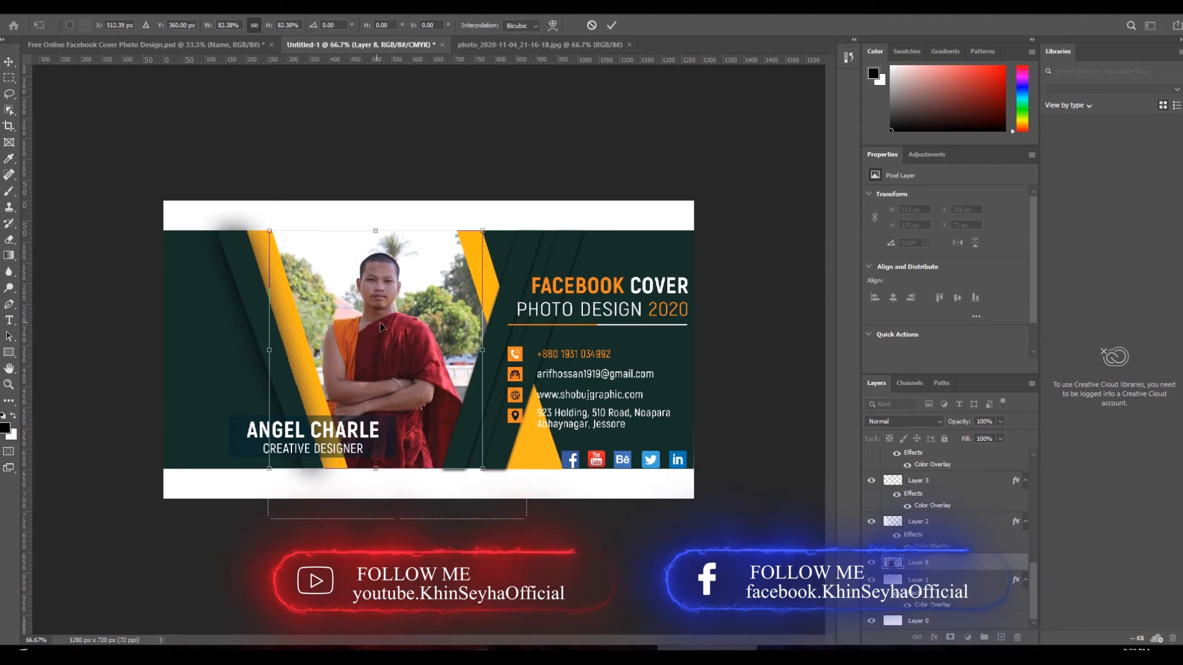
key(Return)
- Zoom out and back in to check the monk's placement on the whole cover
click(508, 543)
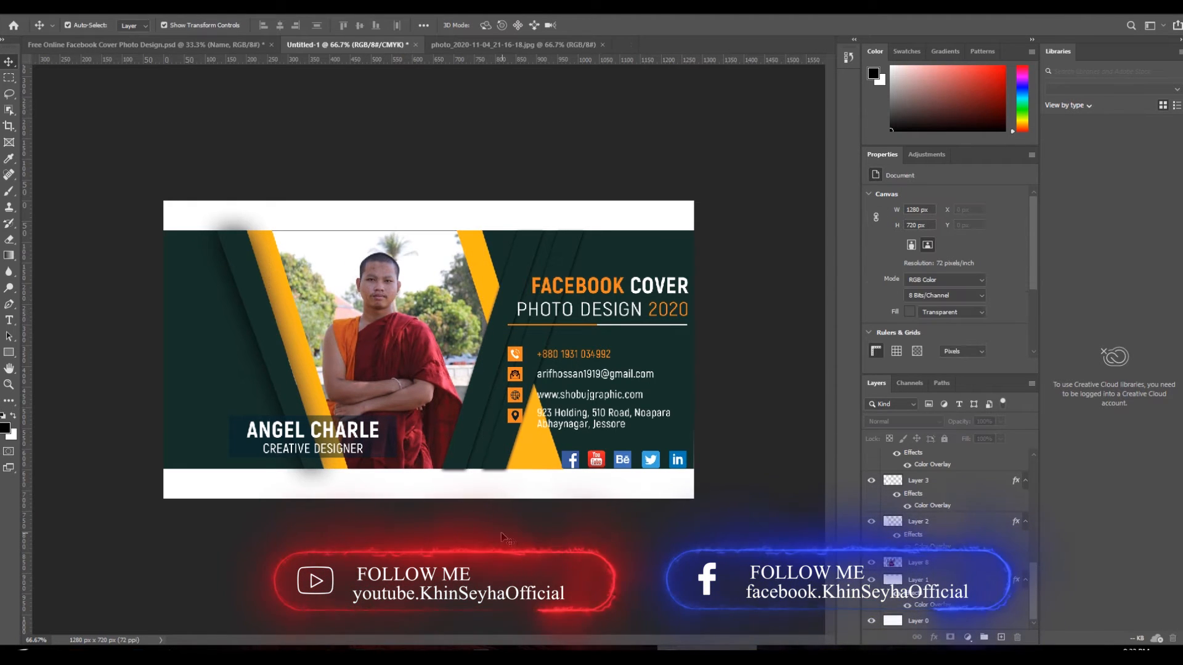
key(ctrl+minus)
key(ctrl+plus)
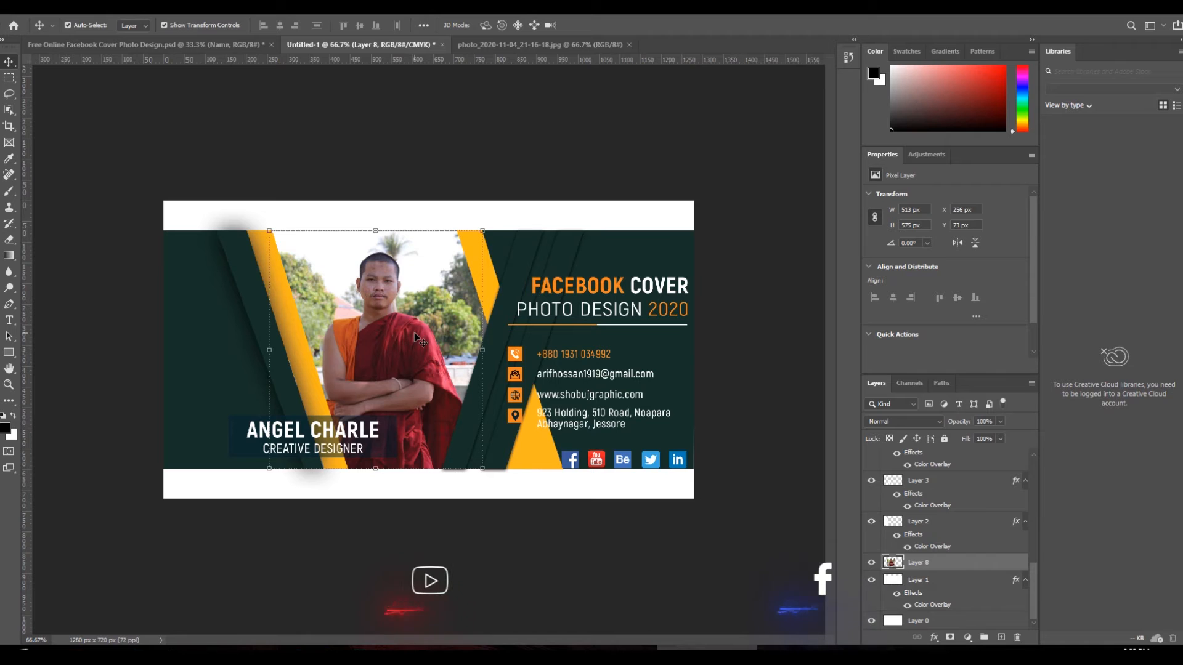
click(391, 487)
click(429, 595)
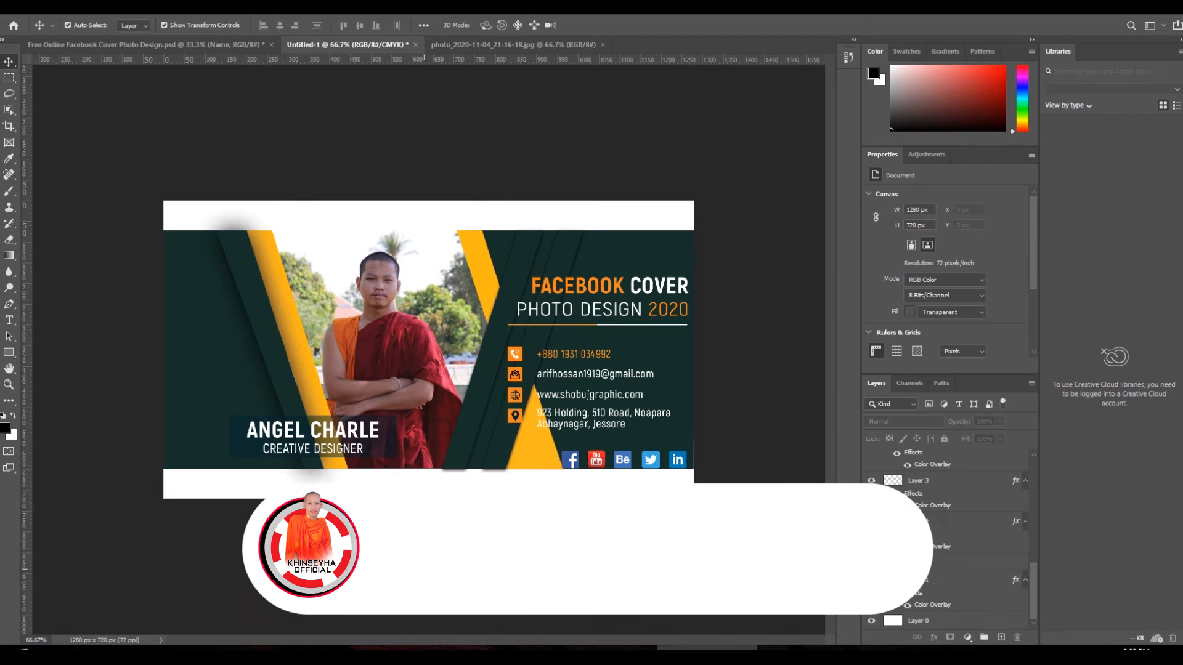
key(ctrl+minus)
key(ctrl+plus)
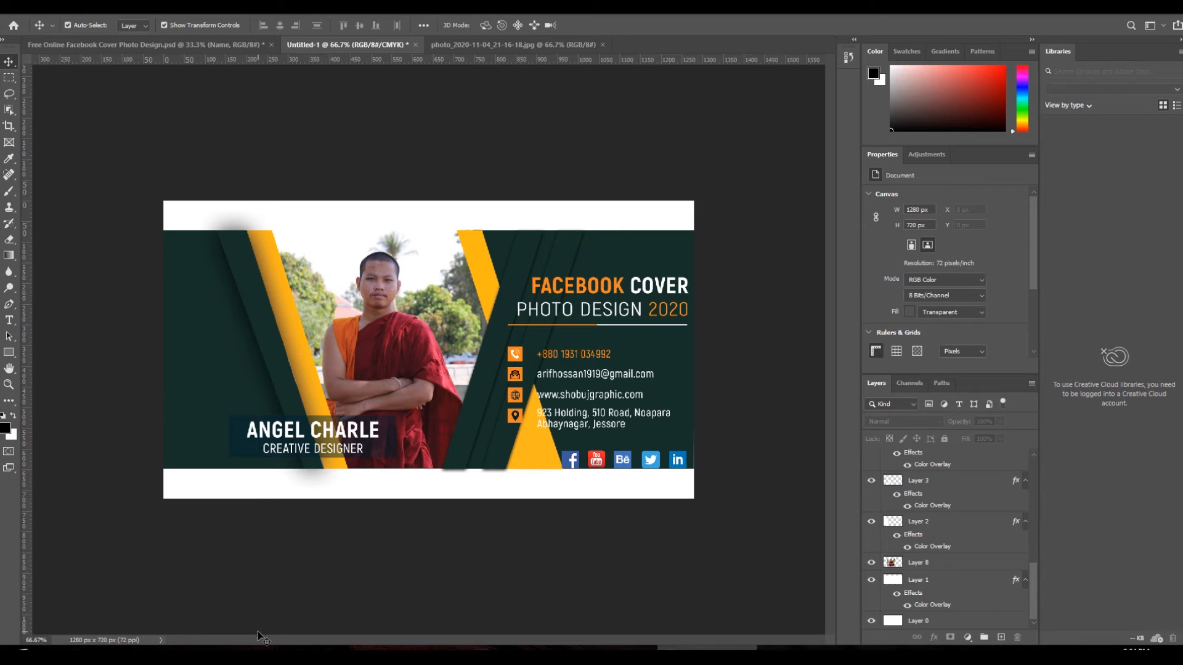
- Open the PHOTO DESIGN 2020 line with the Type tool, replacing its missing Akrobat font with Myriad Pro
click(11, 320)
click(619, 318)
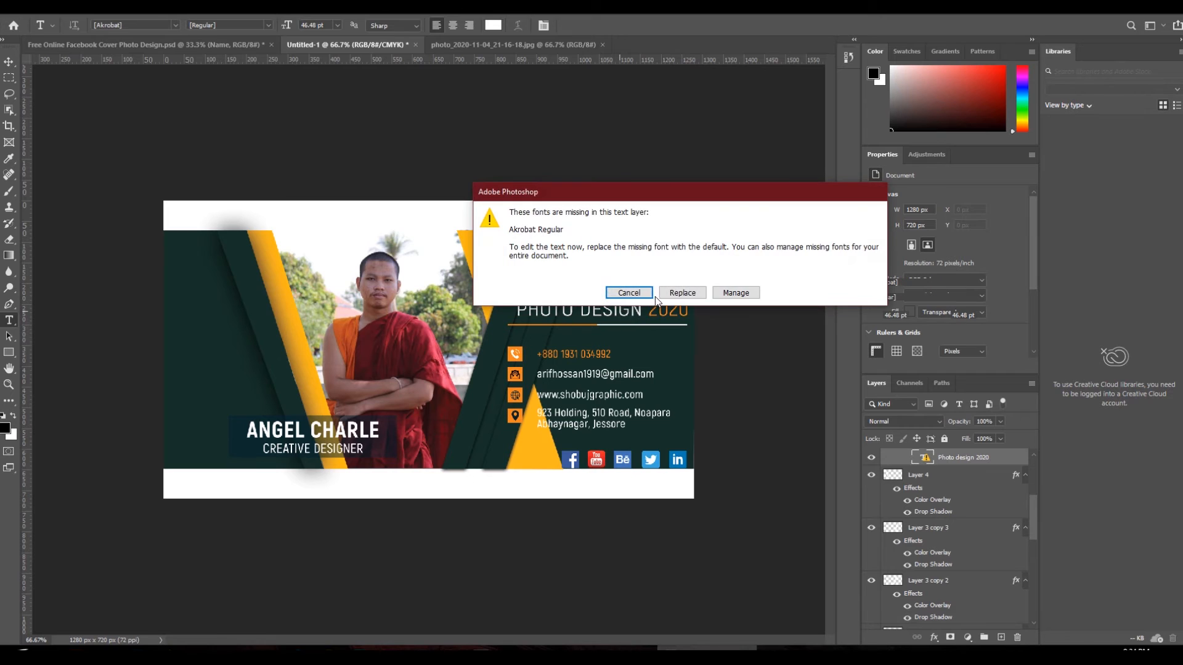
click(737, 290)
click(714, 317)
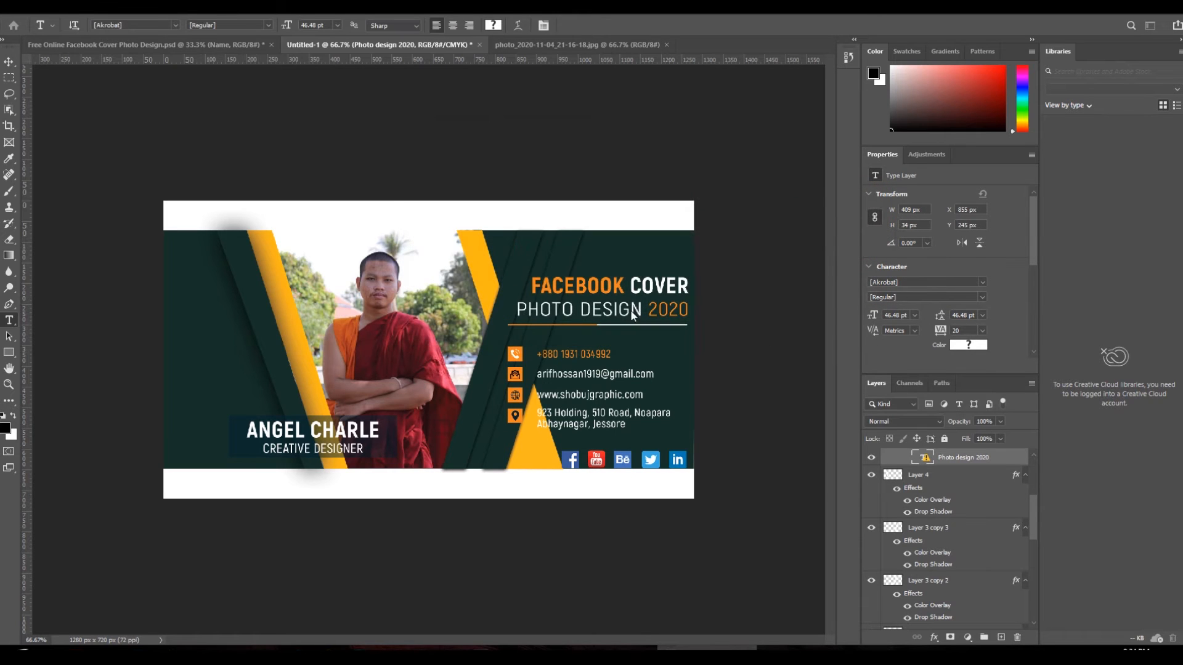
click(630, 307)
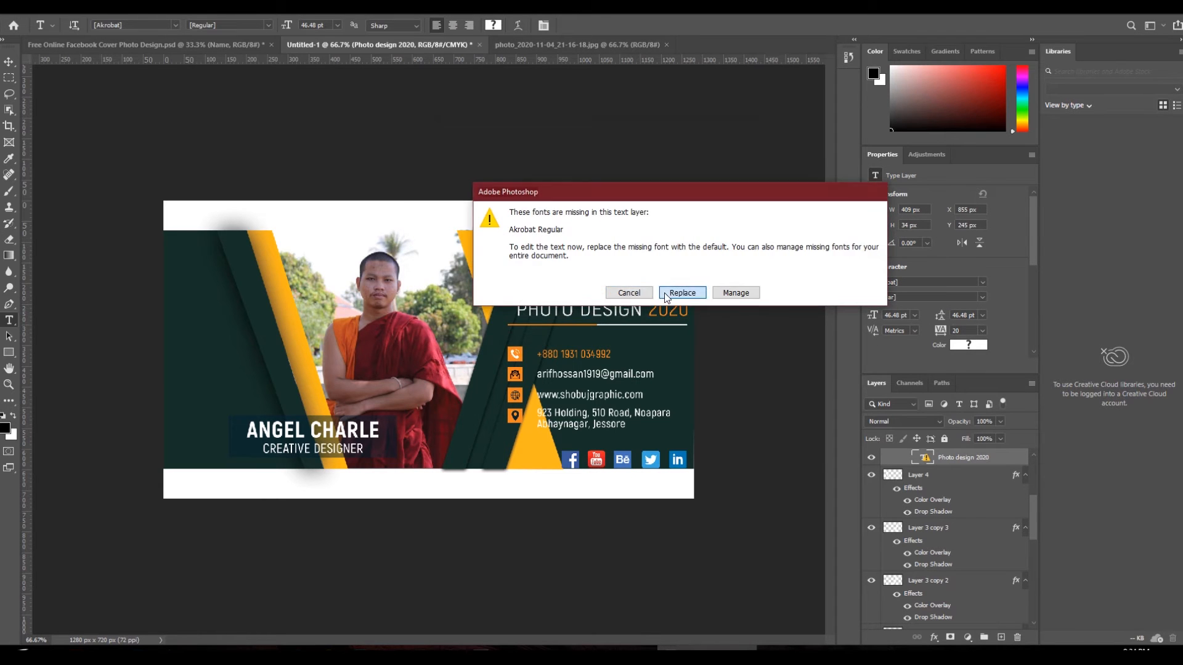
key(Return)
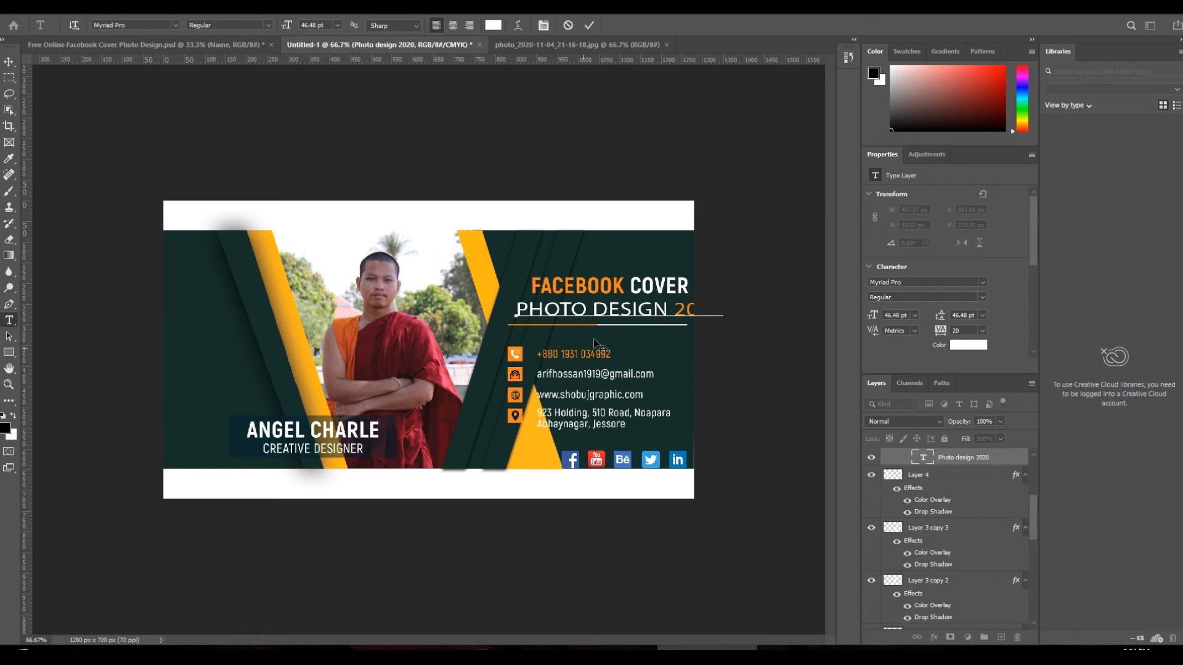
click(232, 653)
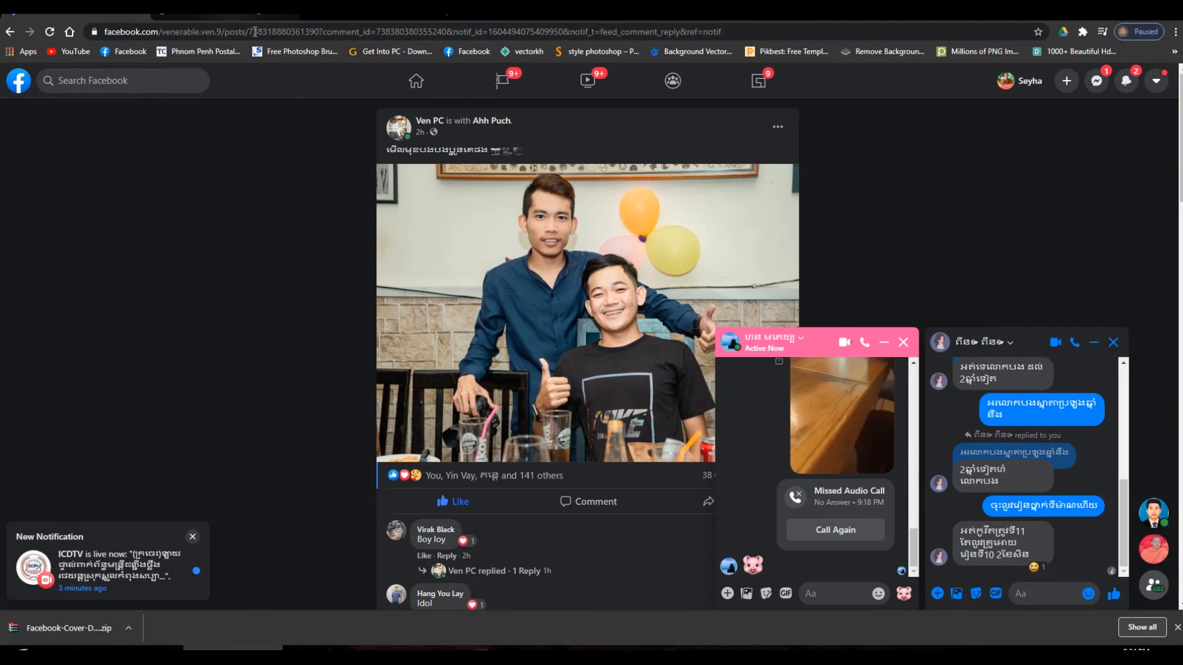
- Copy the 'Graphic Designer | Videos Editor | IT' tagline from the Facebook profile page, closing the chats first
click(1020, 81)
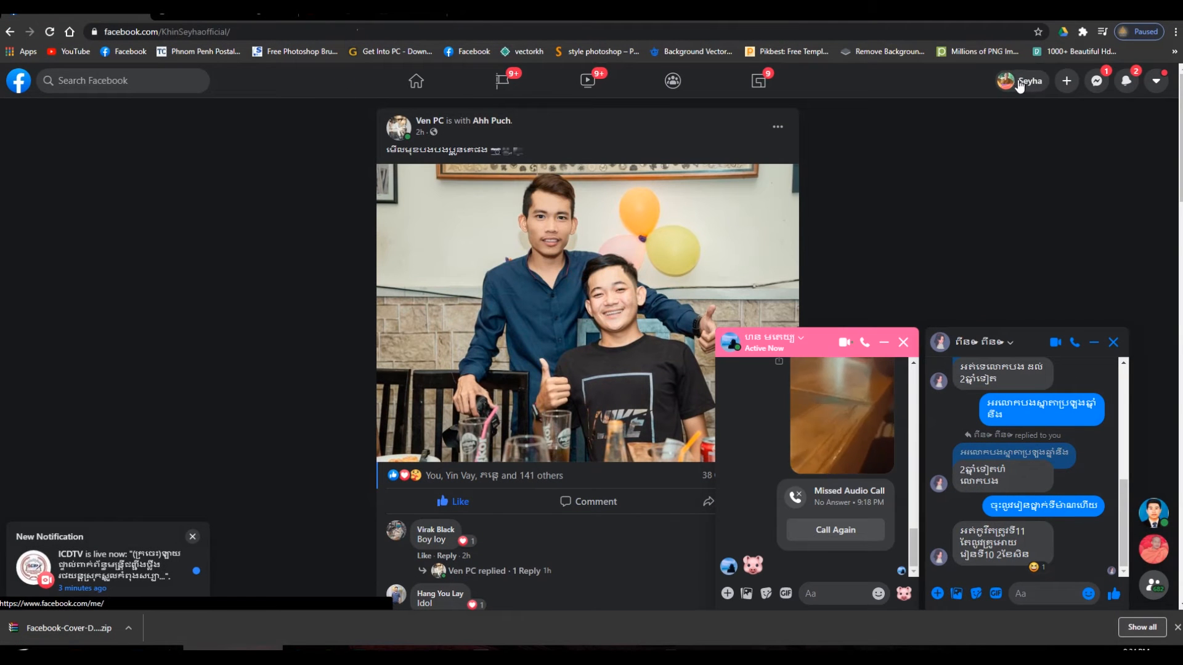
click(904, 343)
click(1114, 343)
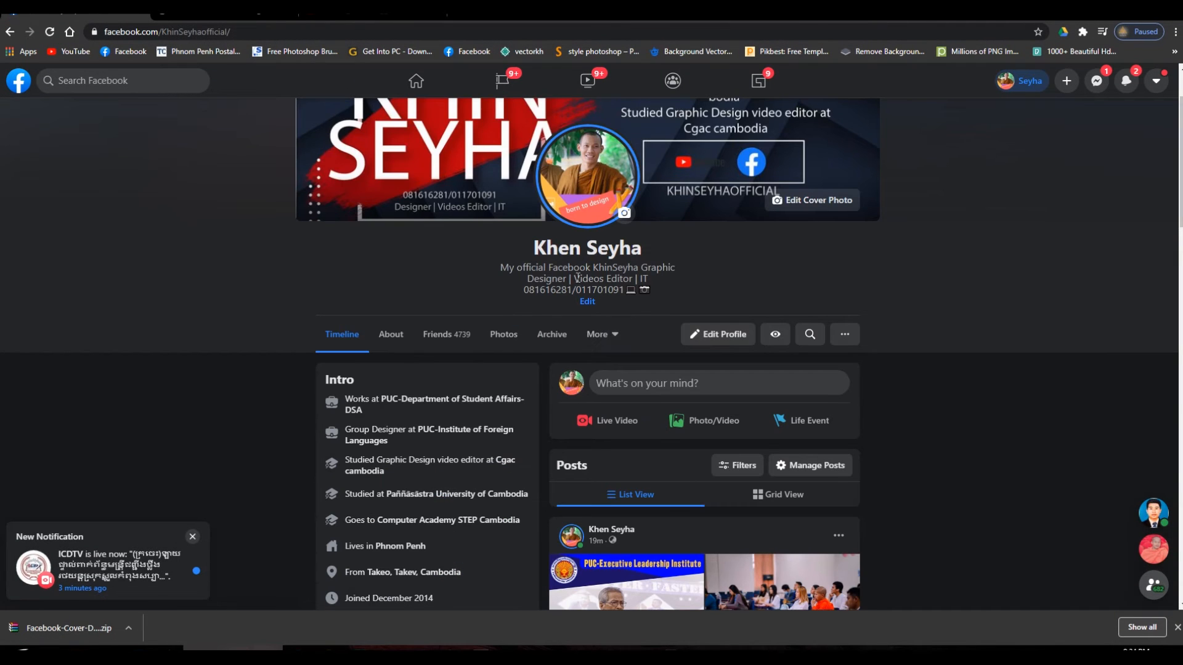
drag(641, 267, 690, 279)
right_click(690, 279)
key(Escape)
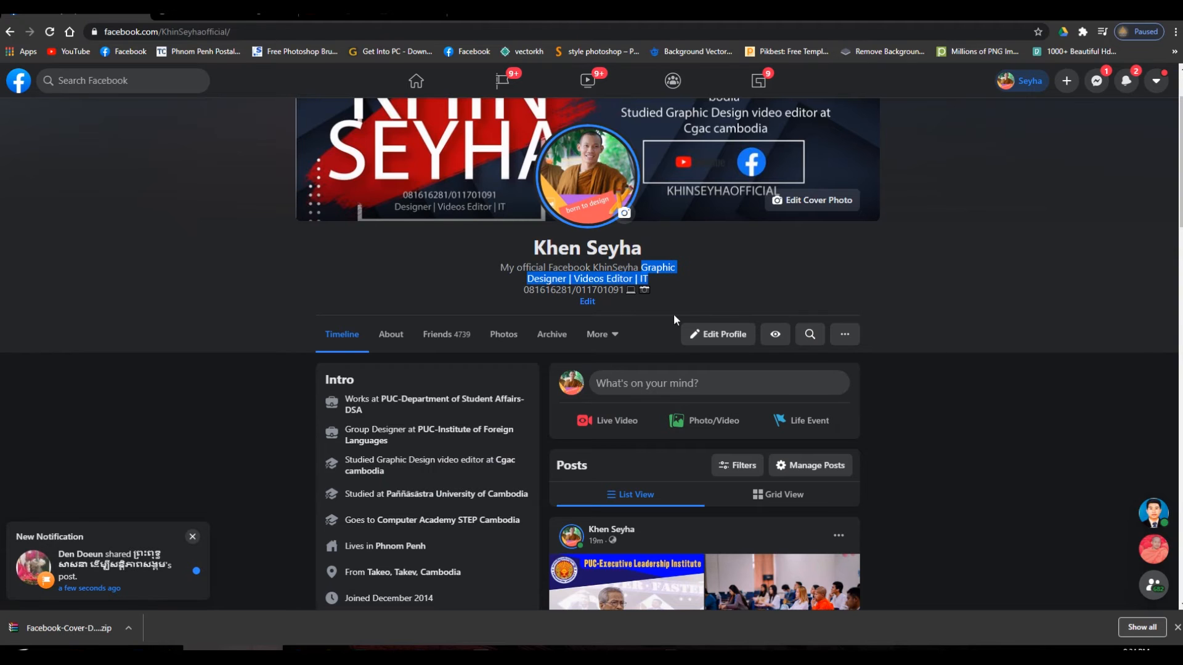
click(240, 655)
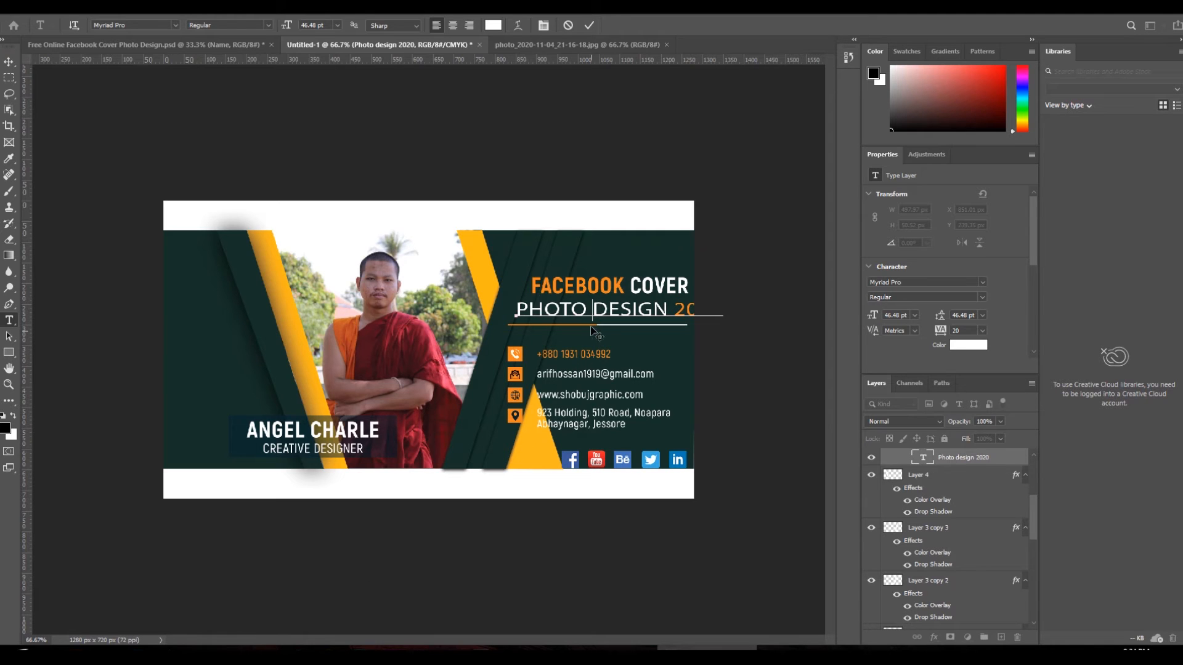
- Paste the copied tagline over PHOTO DESIGN 2020, join it onto one line and move it left
drag(679, 305, 498, 308)
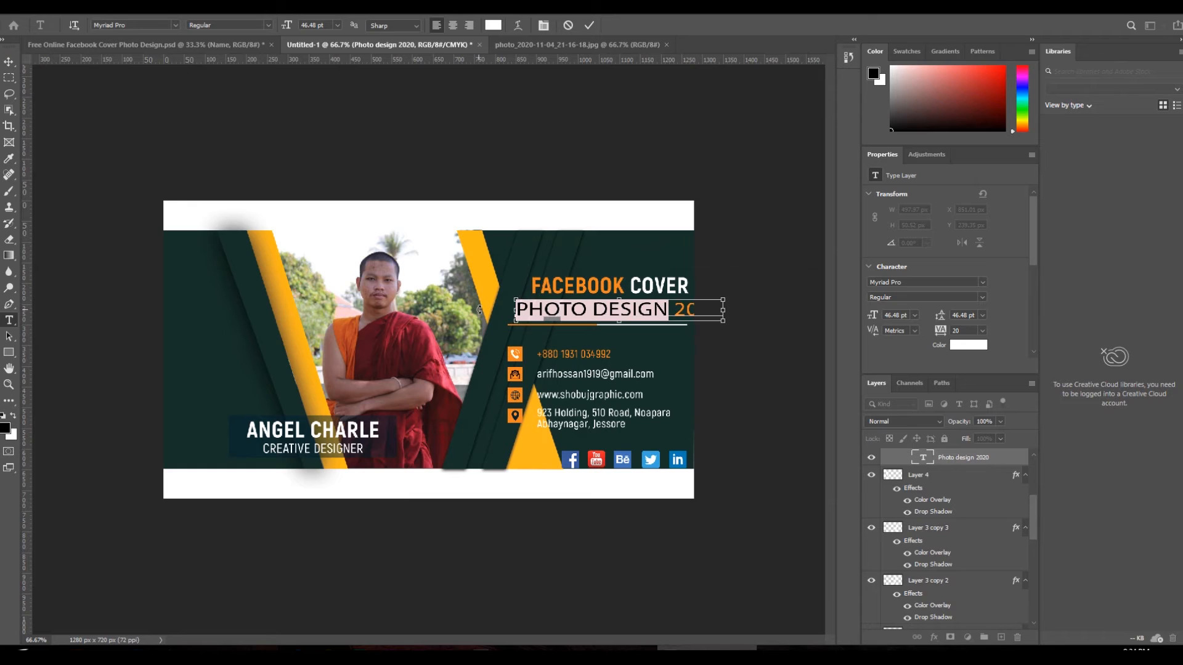
key(ctrl+v)
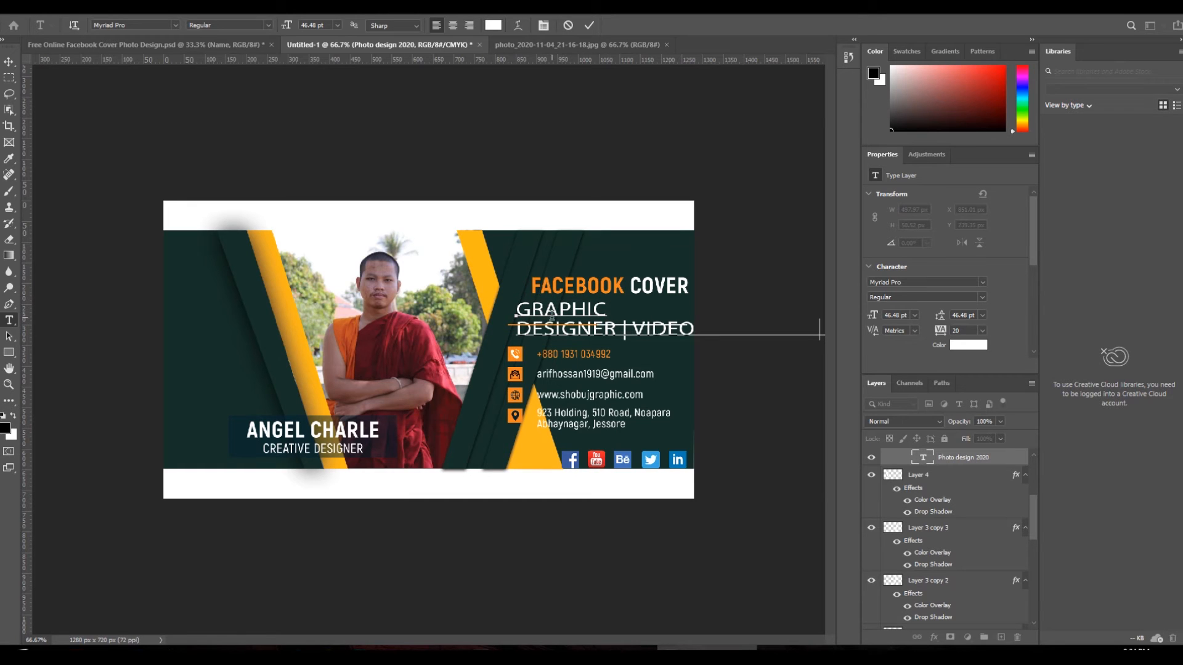
click(517, 326)
key(BackSpace)
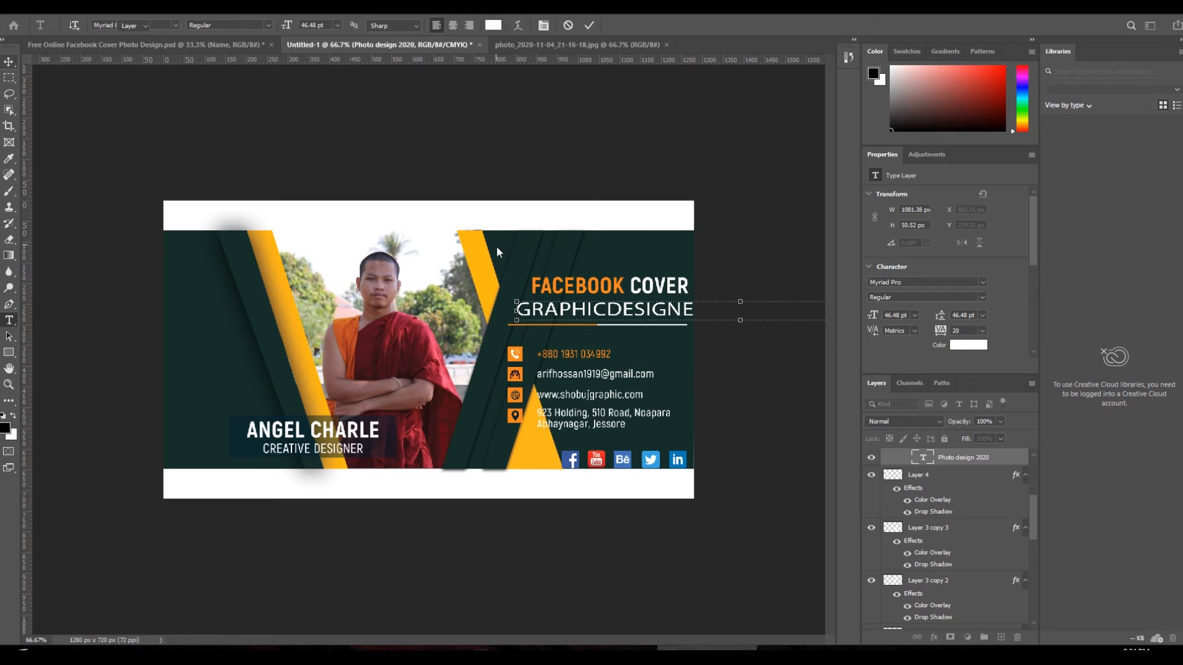
click(9, 62)
drag(513, 319, 191, 324)
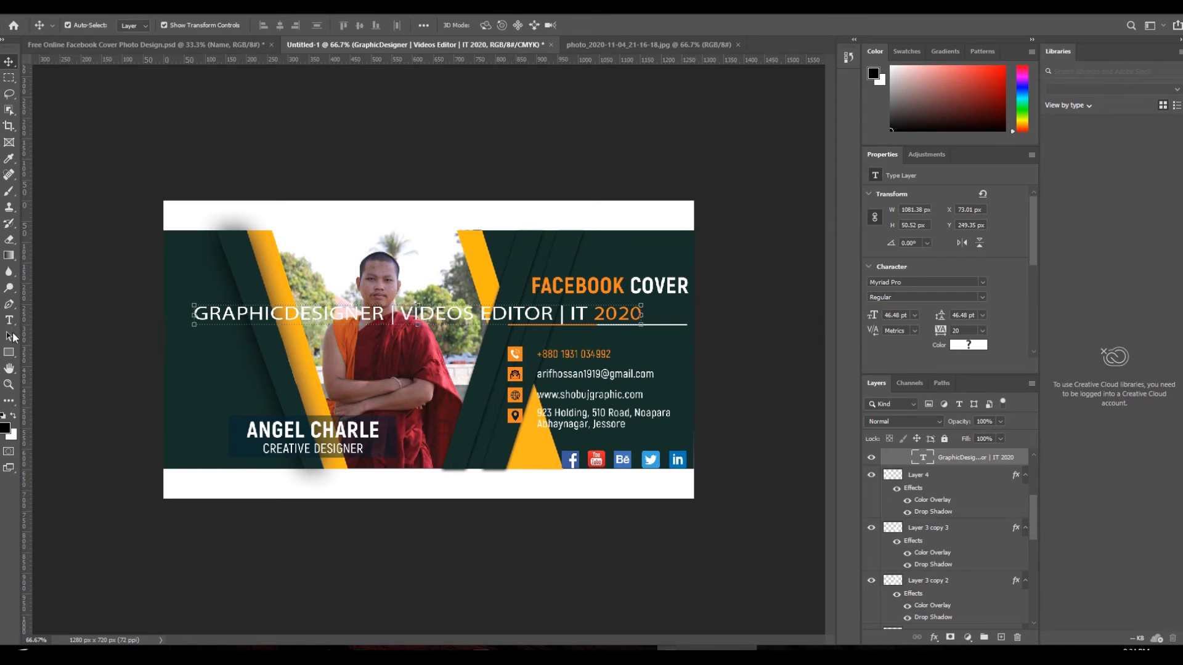
- Trim the text to just GRAPHICDESIGNER and place it beneath FACEBOOK COVER, stretched taller
click(9, 320)
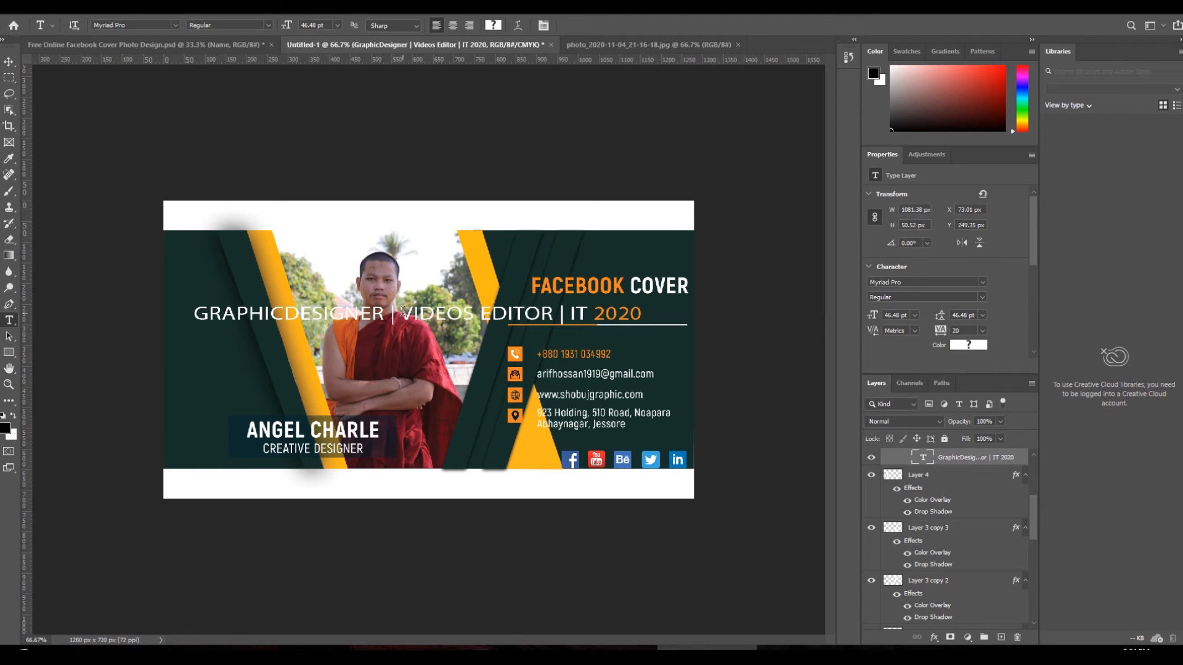
drag(394, 310, 590, 313)
key(BackSpace)
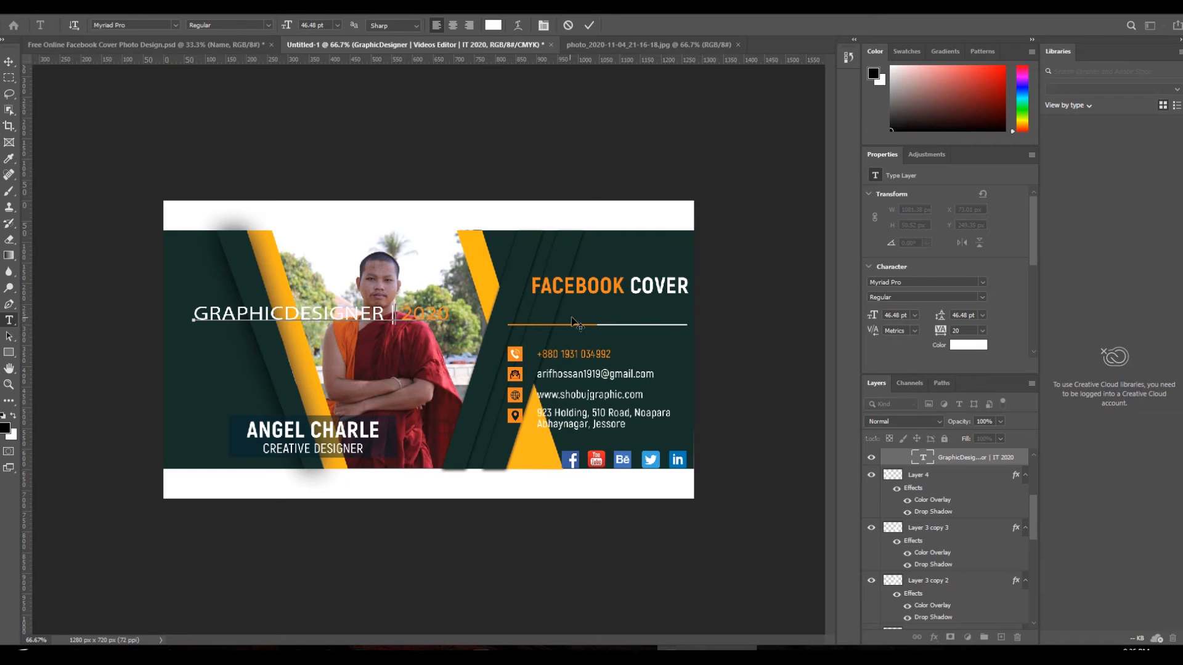
key(BackSpace)
key(BackSpace)
drag(385, 310, 440, 311)
key(BackSpace)
key(ctrl+Return)
drag(337, 314, 592, 302)
key(ctrl+t)
key(Return)
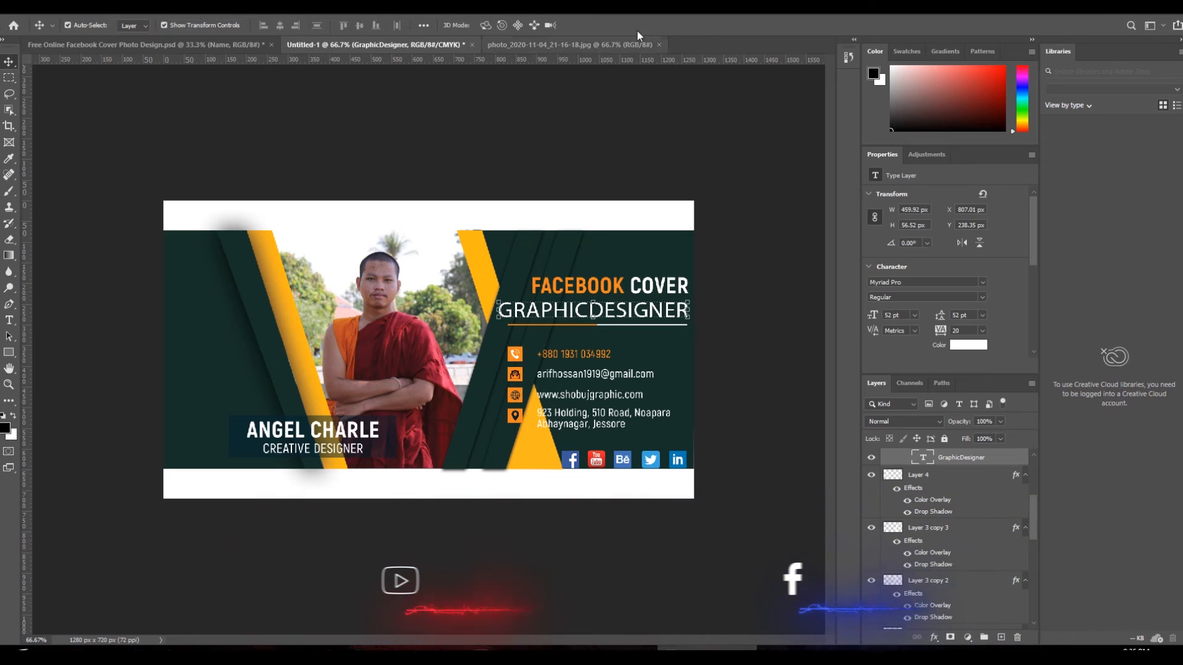
- Replace the heading's missing font with the default and set GRAPHICDESIGNER to AKbalthom SuperheroKH
click(9, 320)
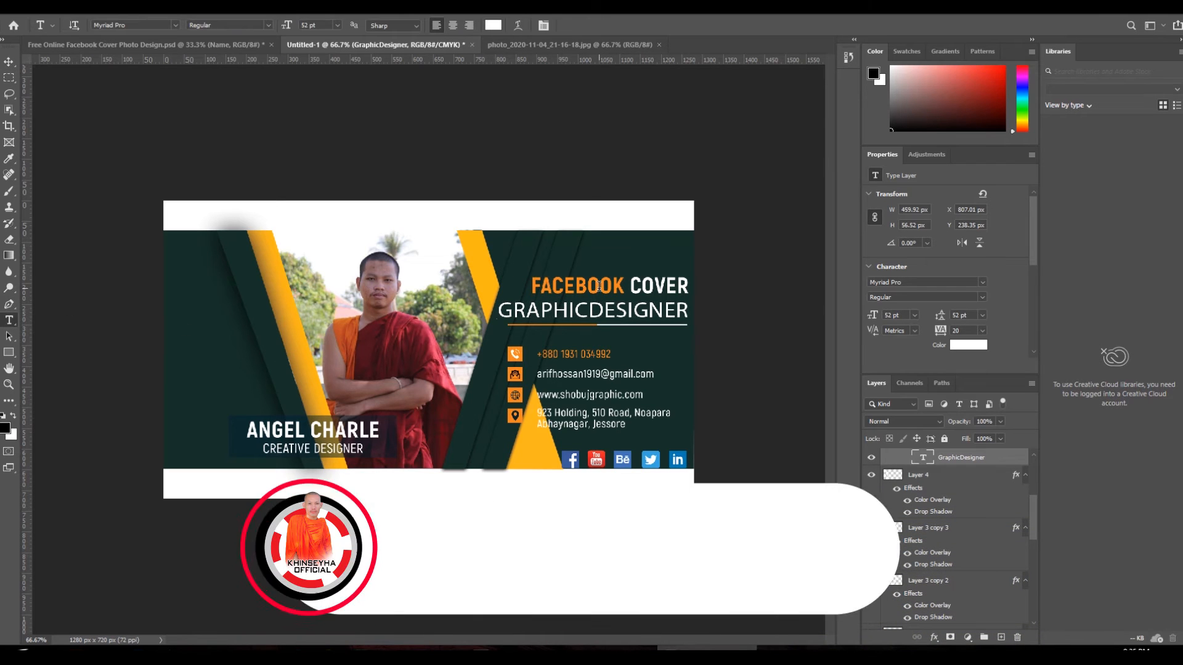
click(660, 287)
click(681, 294)
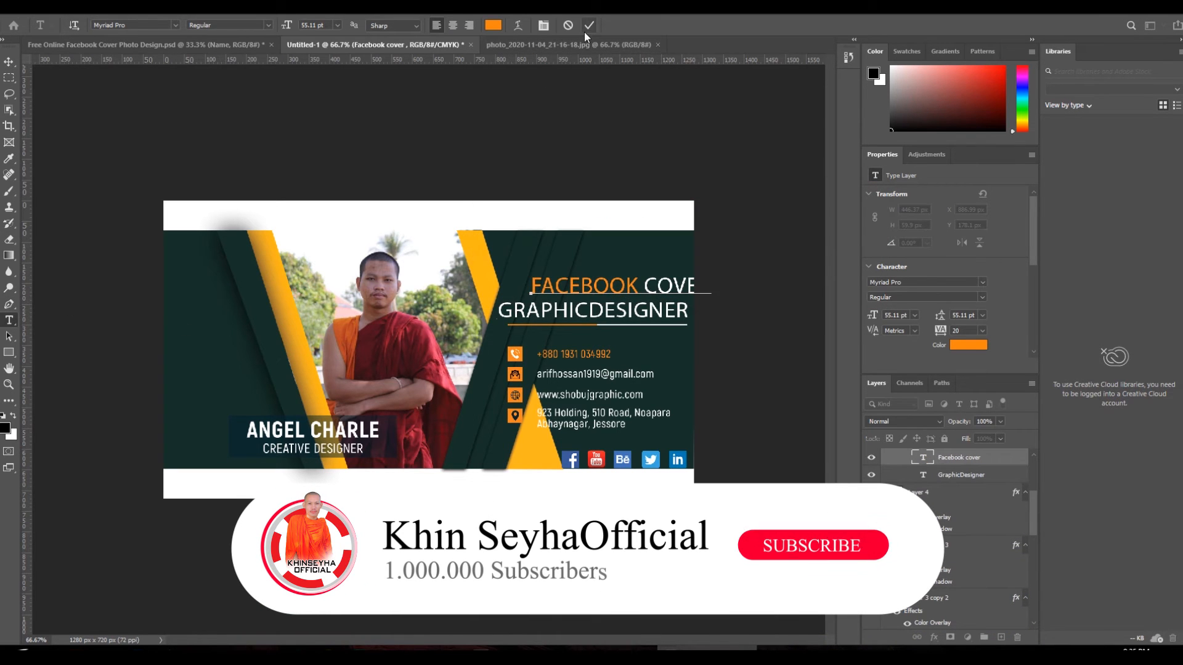
double_click(581, 320)
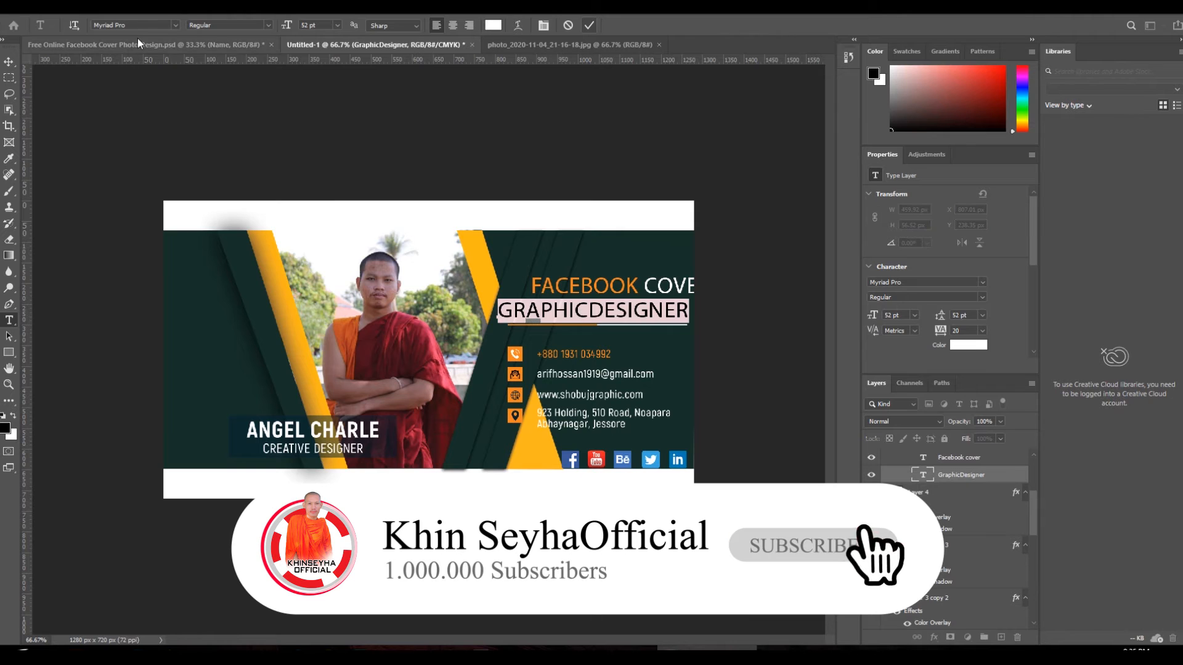
click(176, 25)
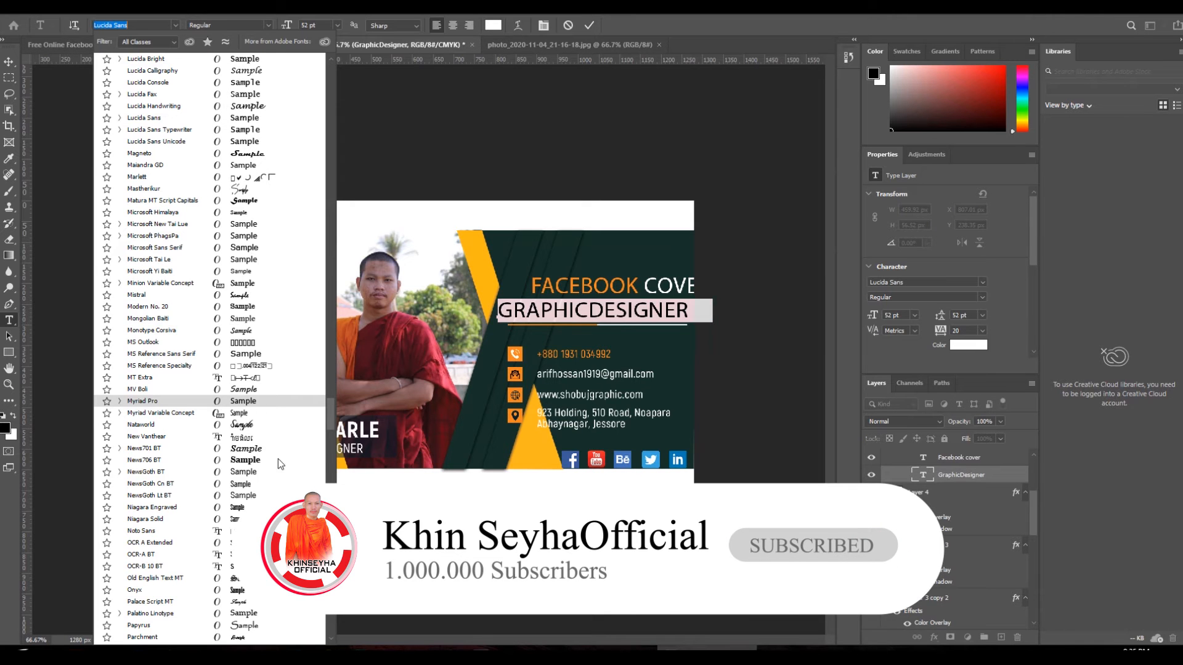
drag(332, 408, 346, 93)
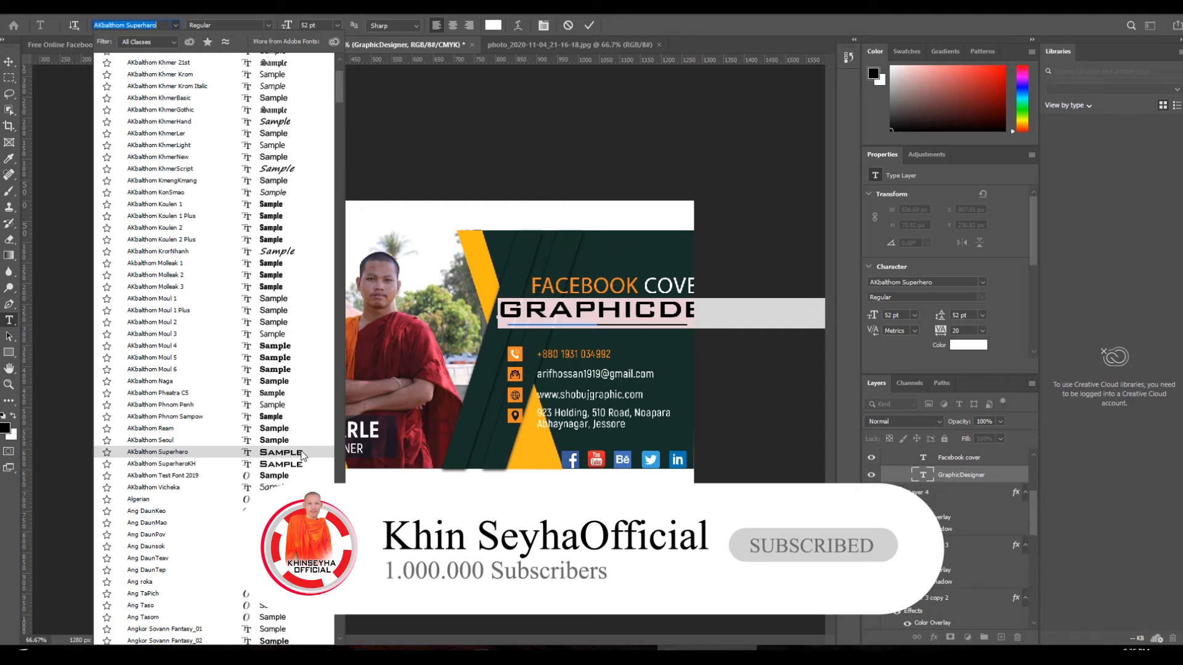
click(294, 469)
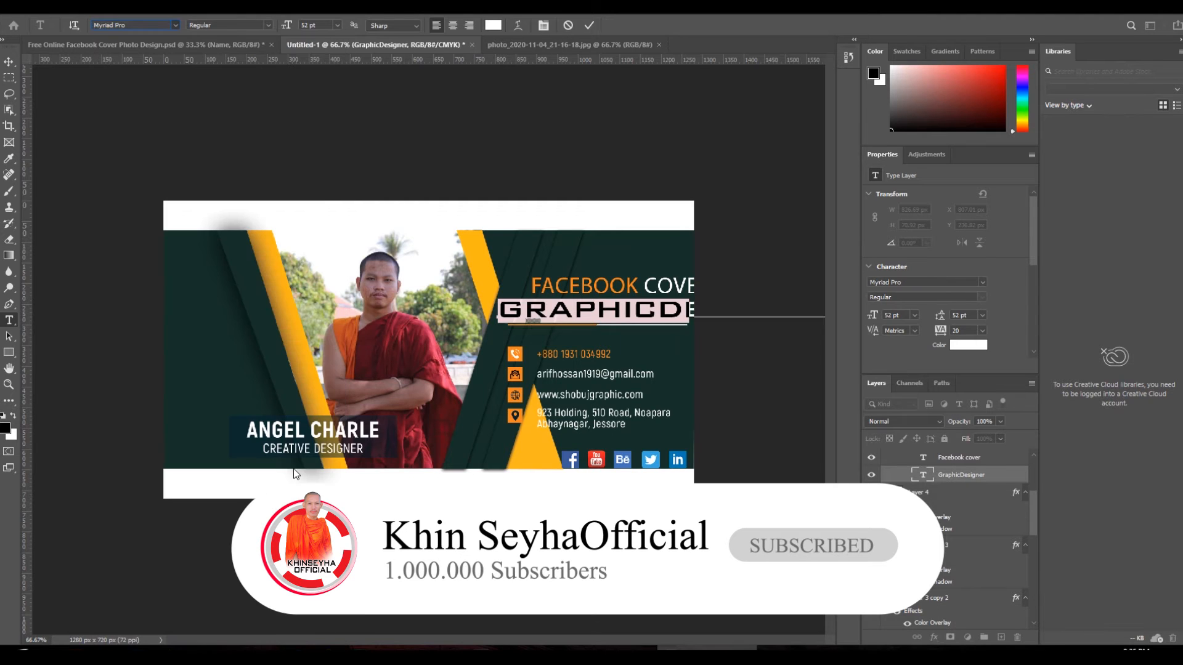
- Move GRAPHICDESIGNER about 118 px left and shrink it to fit under the heading
click(8, 62)
drag(671, 313, 598, 310)
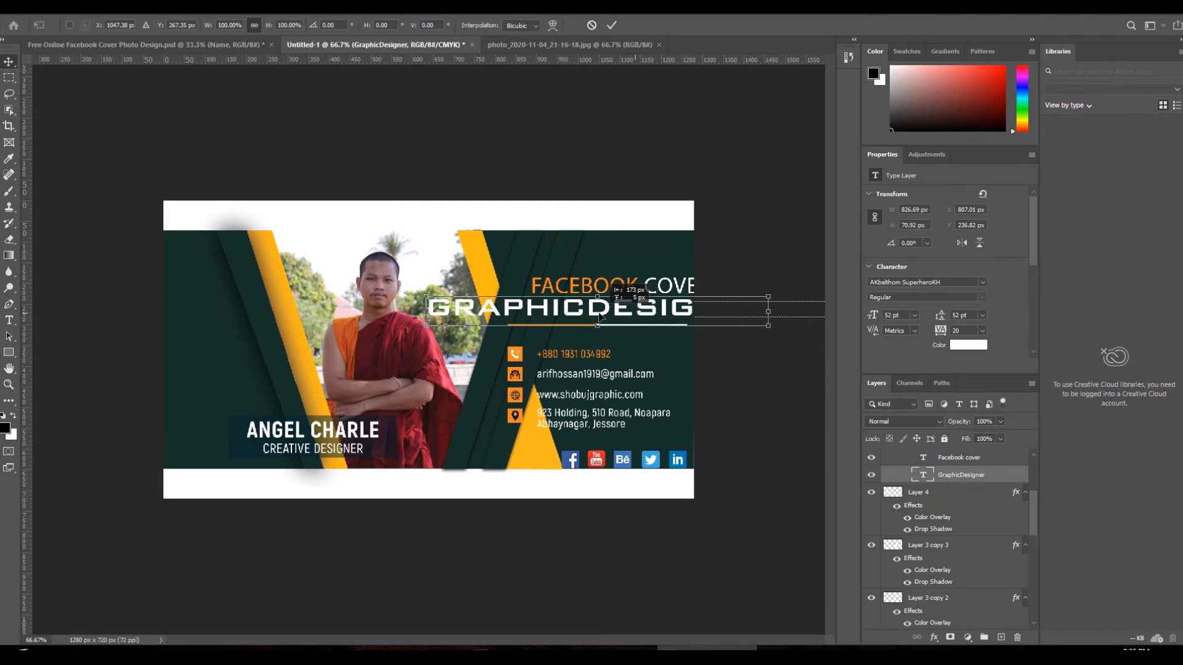
drag(770, 294, 676, 309)
key(Return)
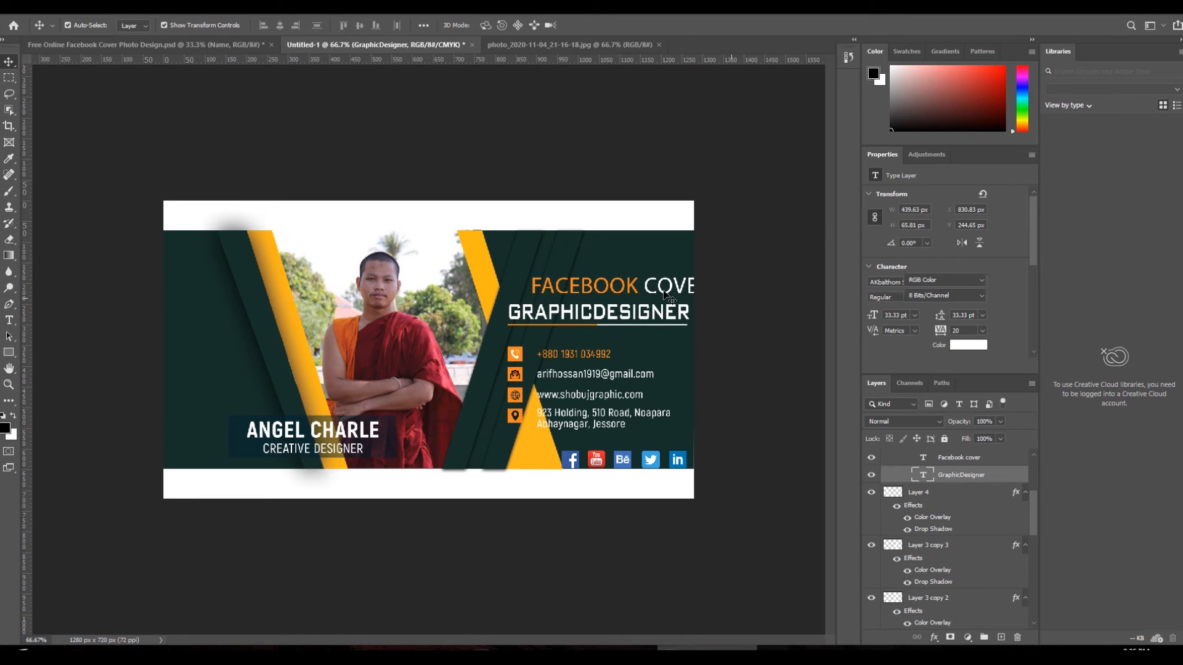
right_click(640, 288)
- Pick the Facebook cover text layer and move FACEBOOK COVER about 40 px left to line up
click(642, 291)
right_click(641, 293)
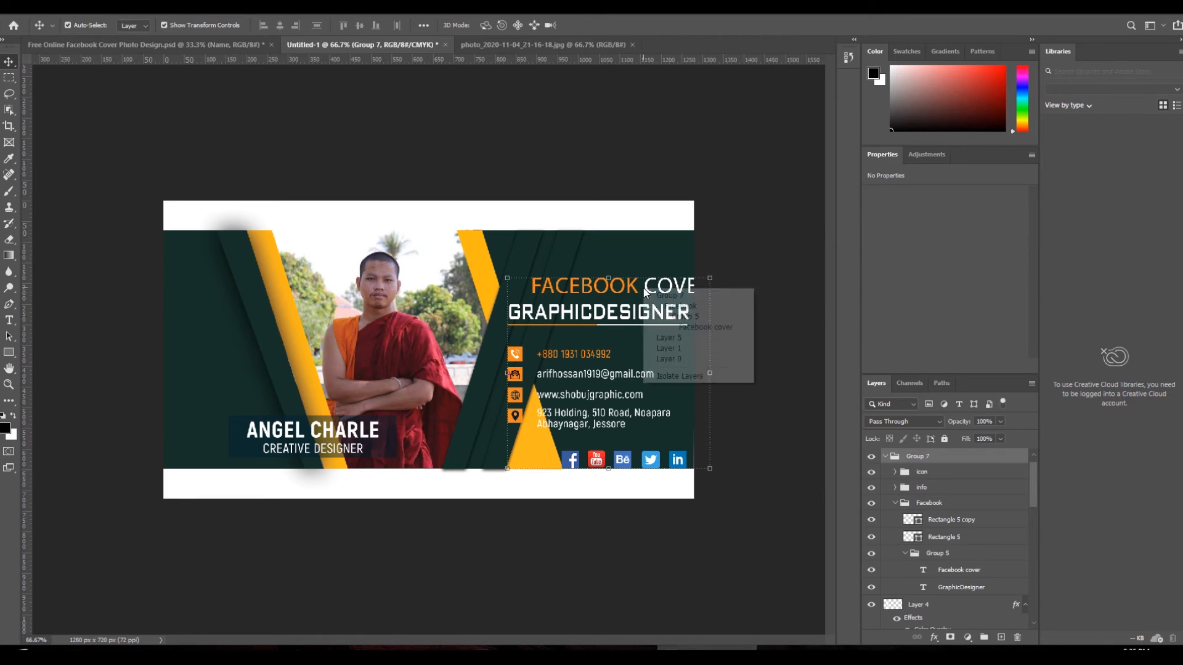
click(662, 295)
right_click(661, 288)
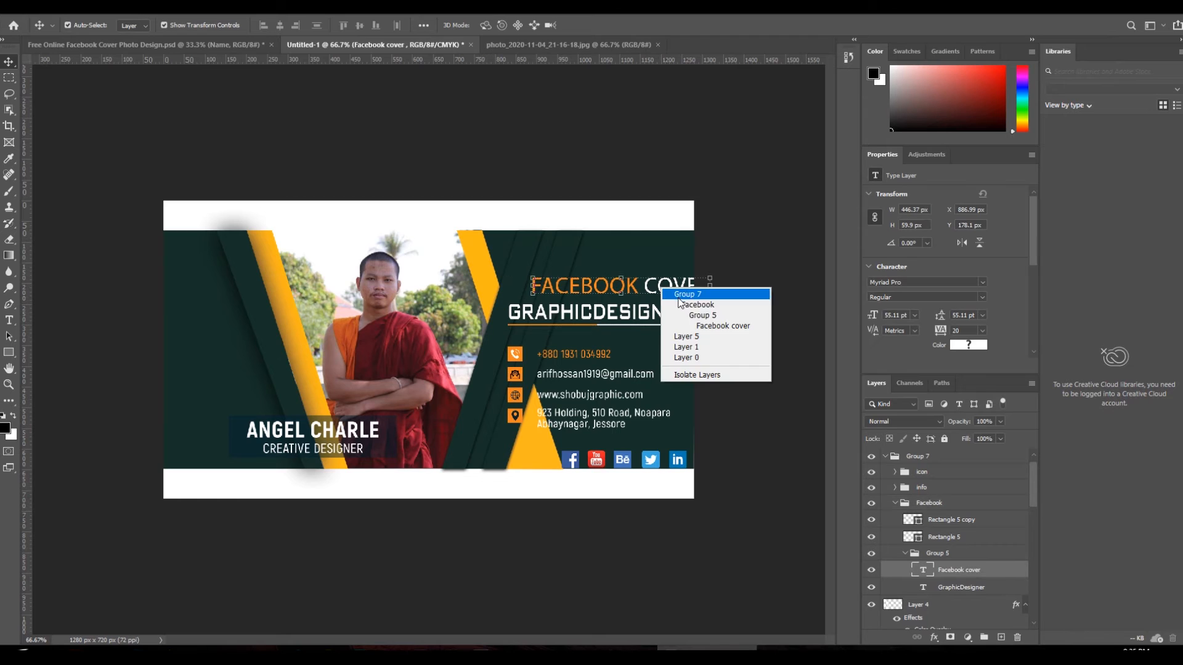
click(701, 329)
drag(671, 296, 647, 300)
click(727, 334)
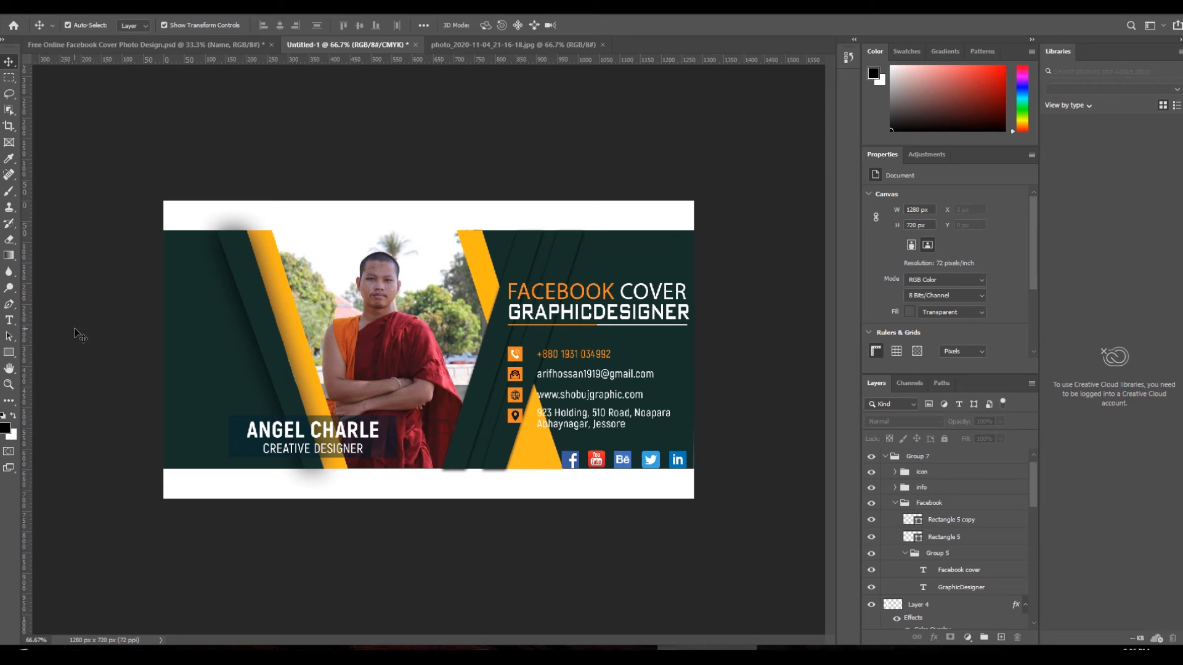
click(9, 321)
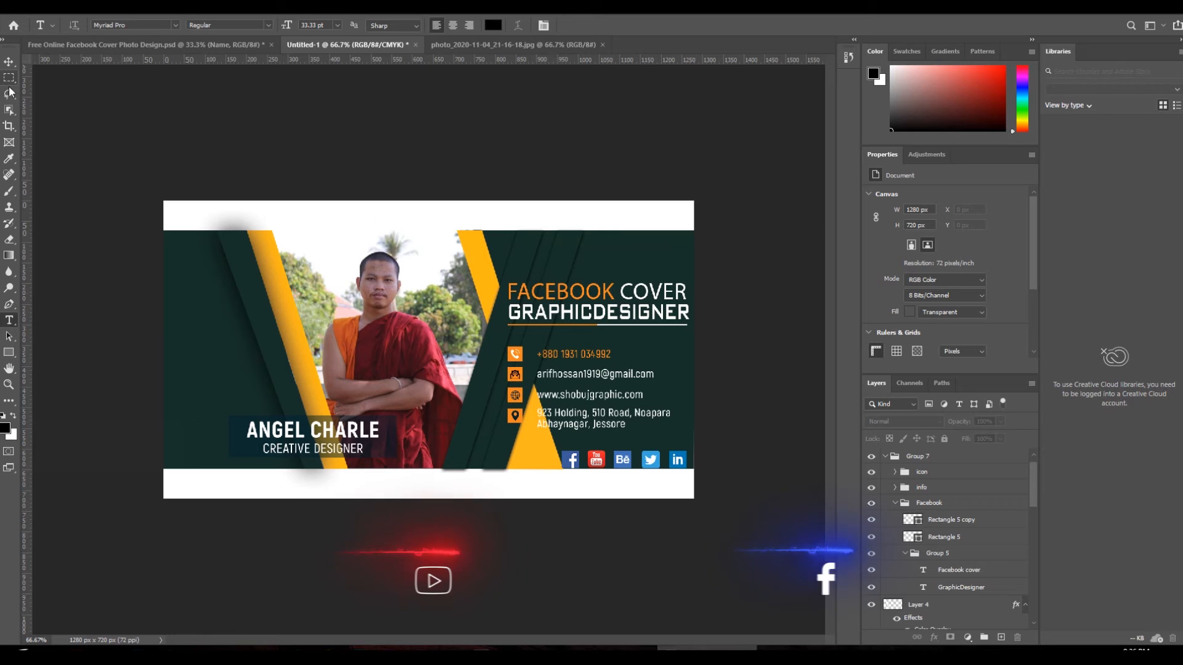
click(9, 62)
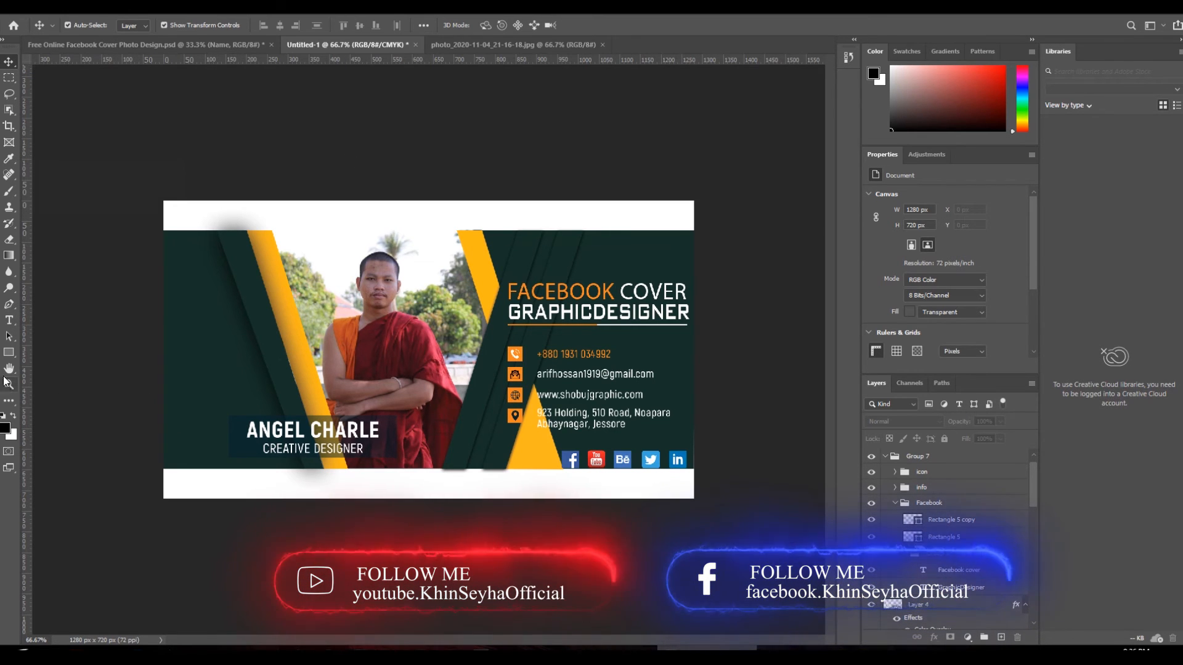
click(9, 320)
click(322, 433)
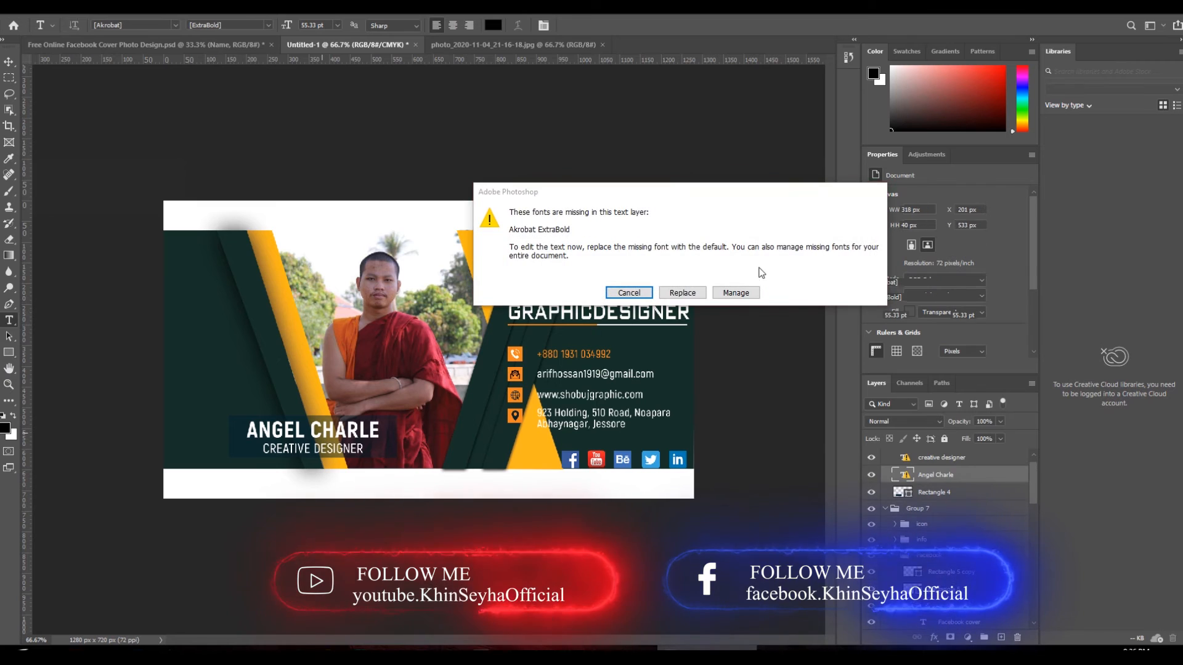
click(683, 293)
double_click(332, 430)
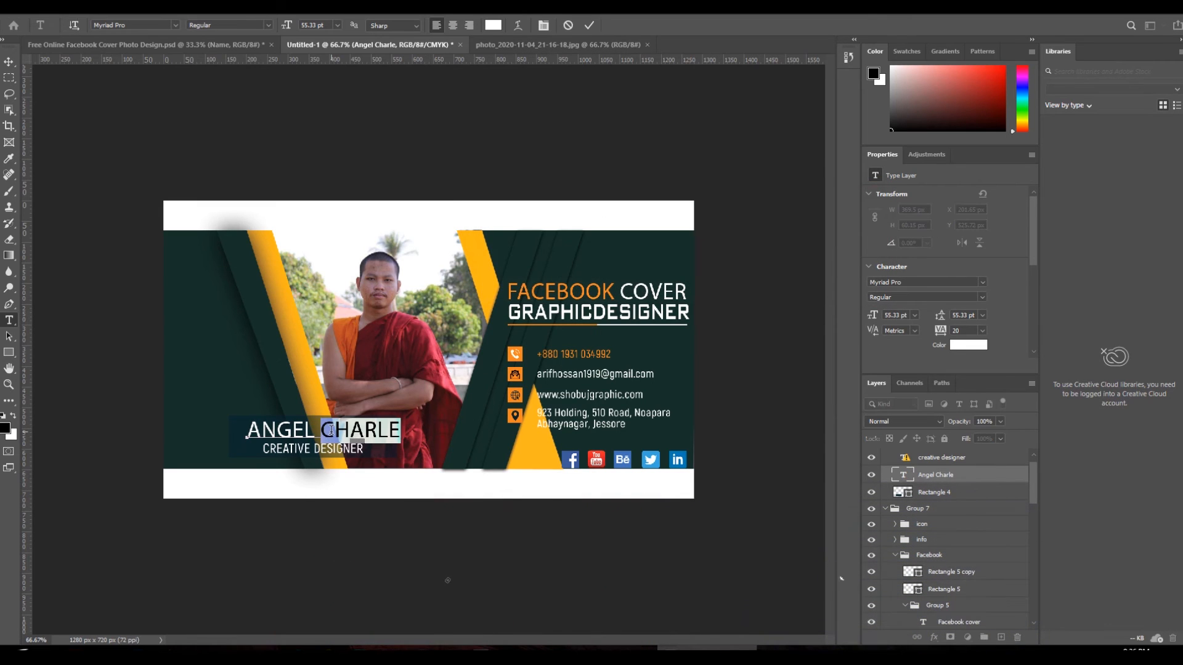
click(331, 430)
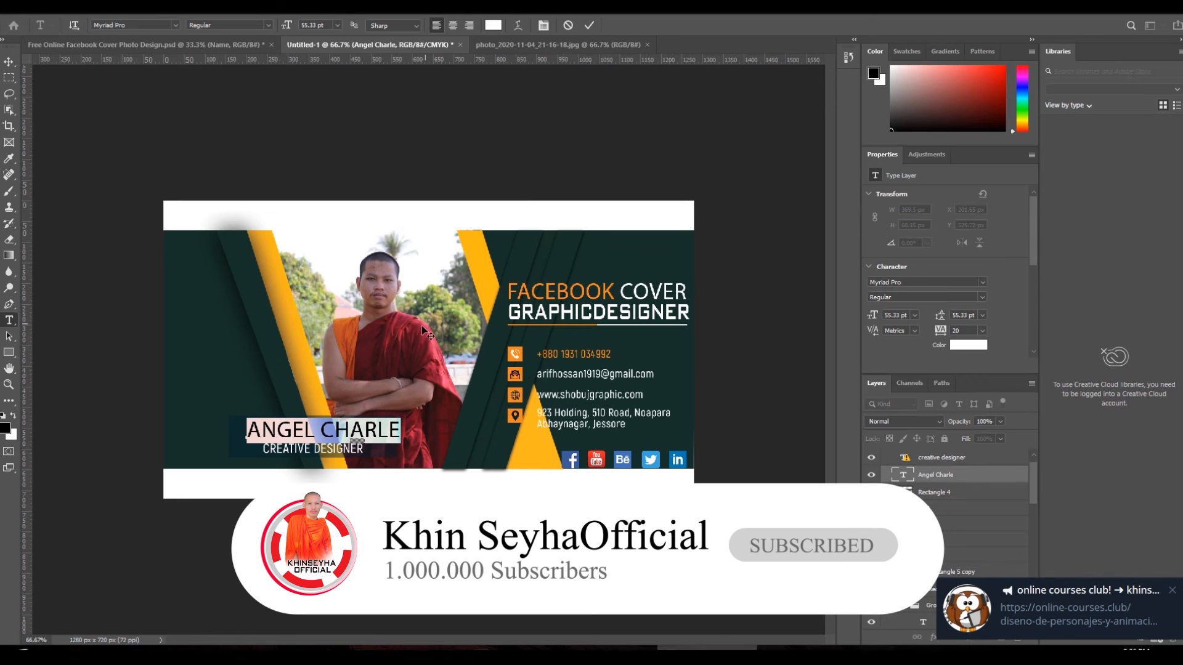
click(564, 27)
- Switch the phone number to the default font and try selecting its digits, discarding the edits
click(564, 354)
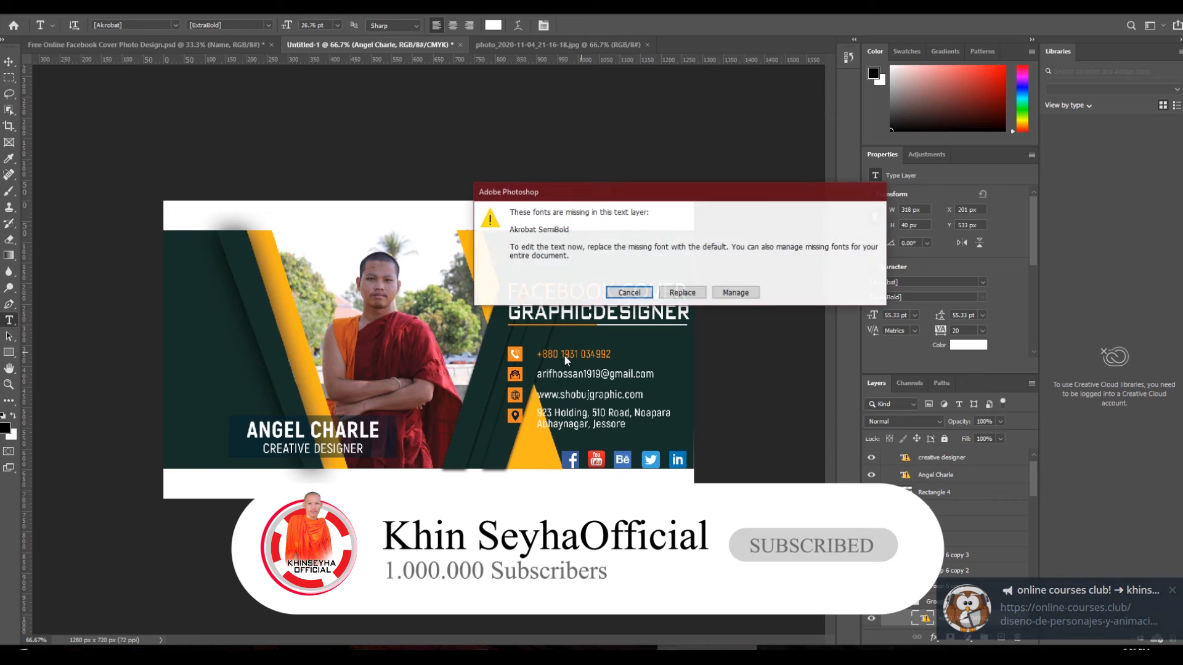
click(682, 292)
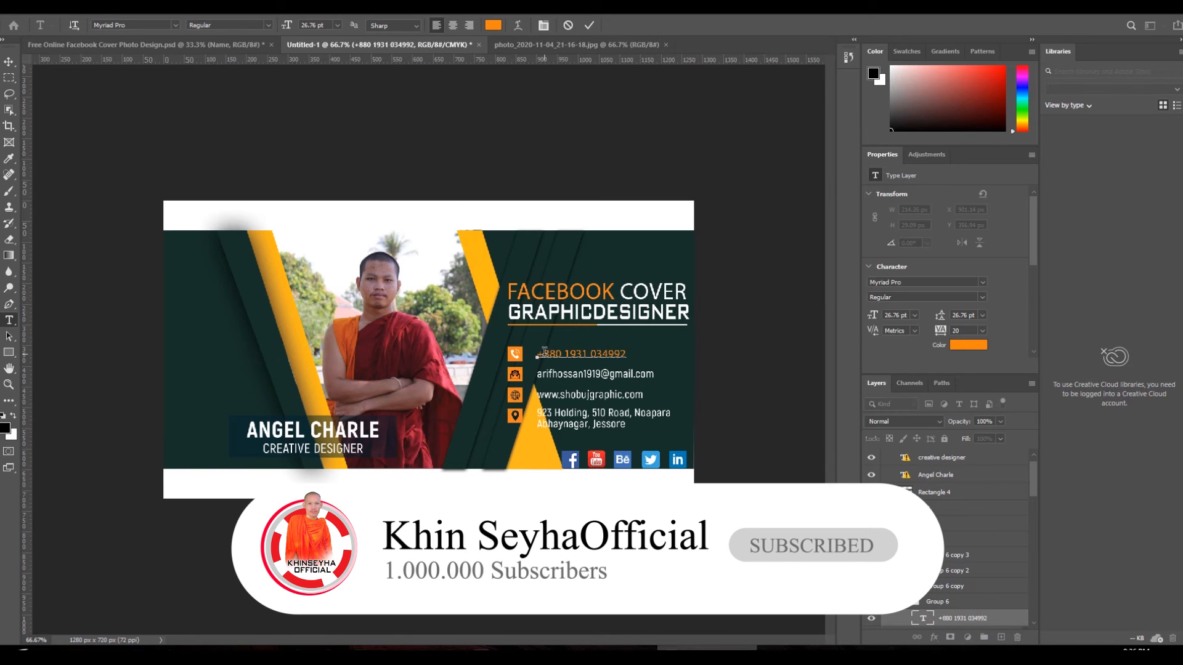
drag(555, 353, 559, 354)
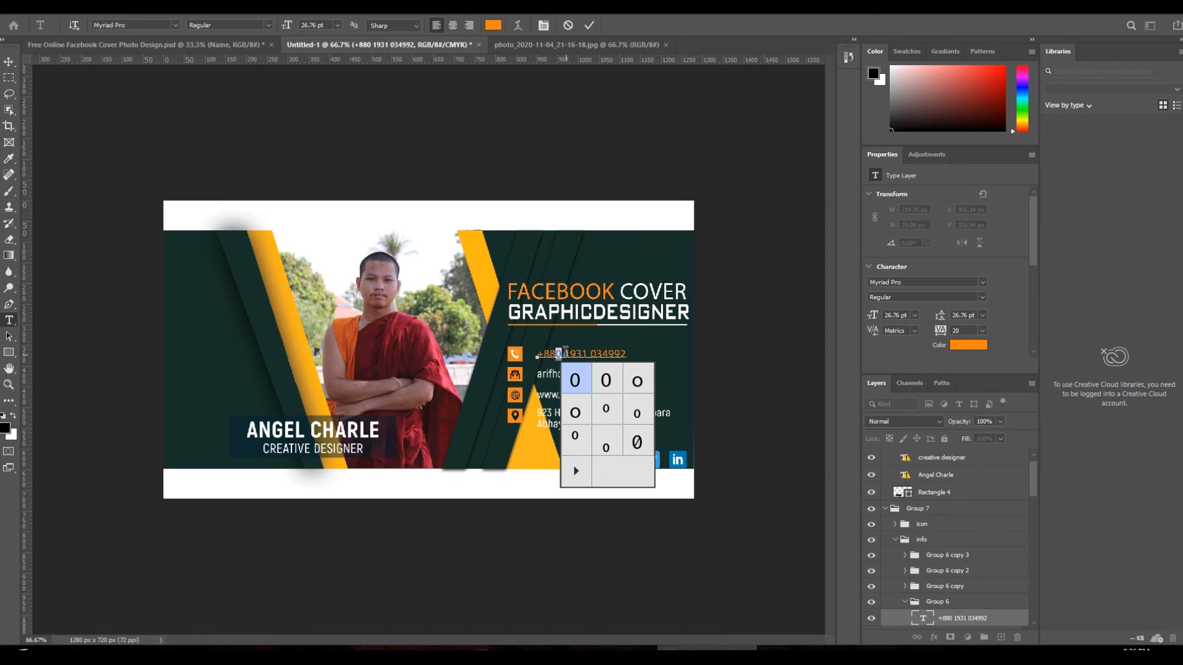
click(589, 25)
click(557, 352)
click(683, 292)
click(571, 354)
double_click(573, 354)
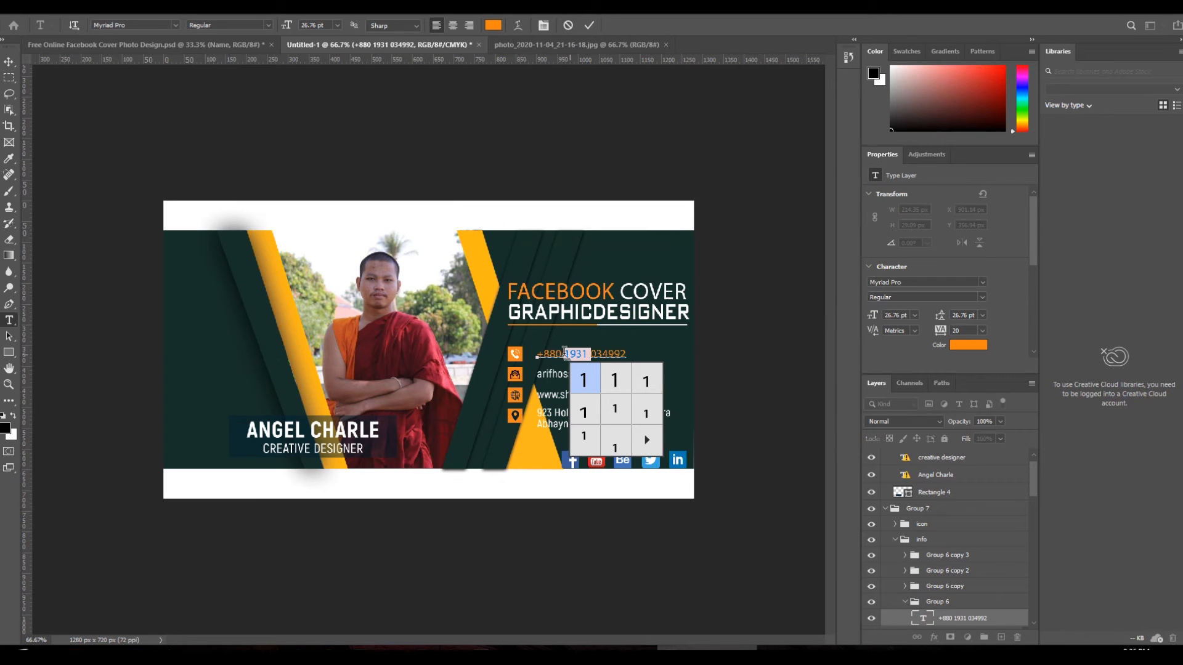
click(568, 26)
click(568, 26)
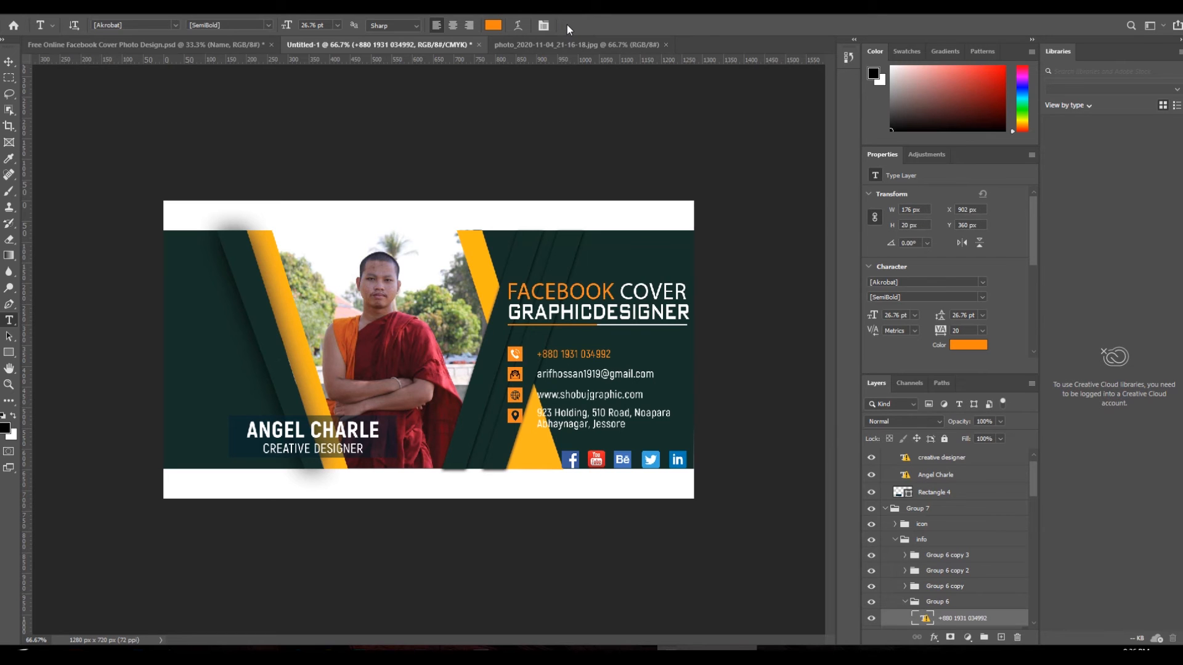
- Reopen the phone number in the default font and select its last digit group for retyping
click(555, 354)
click(690, 299)
double_click(596, 354)
click(572, 355)
- Finish entering the new phone number and set it in the News706 BT font
drag(556, 354, 641, 354)
key(BackSpace)
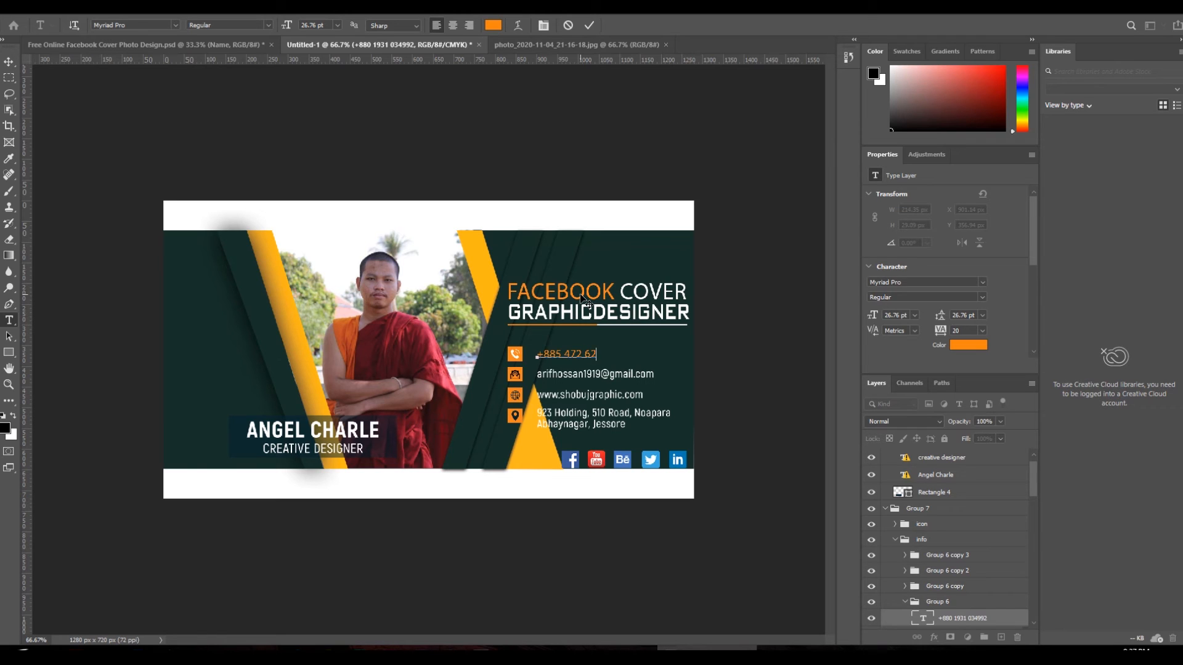
text(4)
text(010)
double_click(592, 353)
double_click(571, 352)
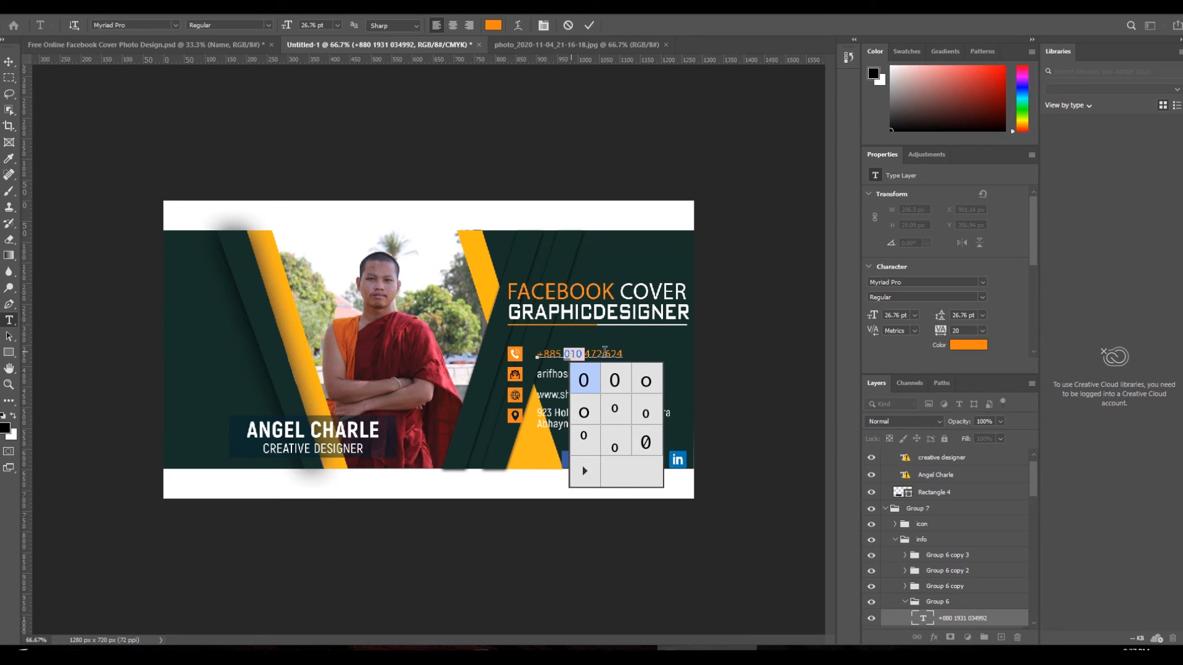
drag(540, 353, 798, 347)
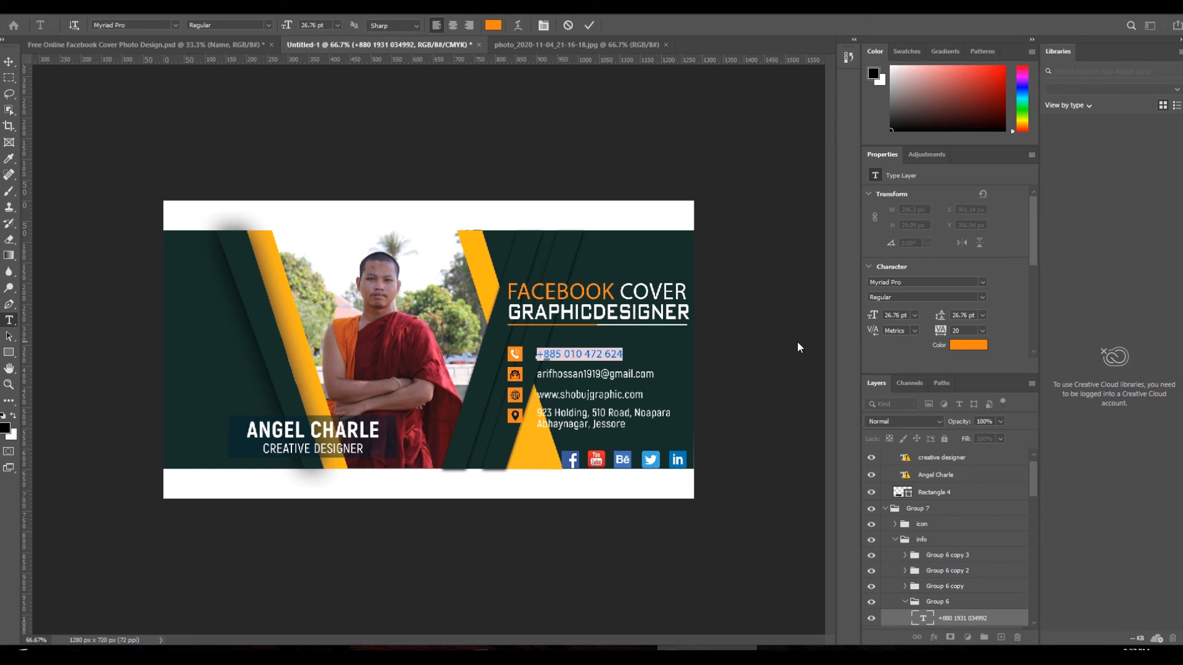
click(983, 282)
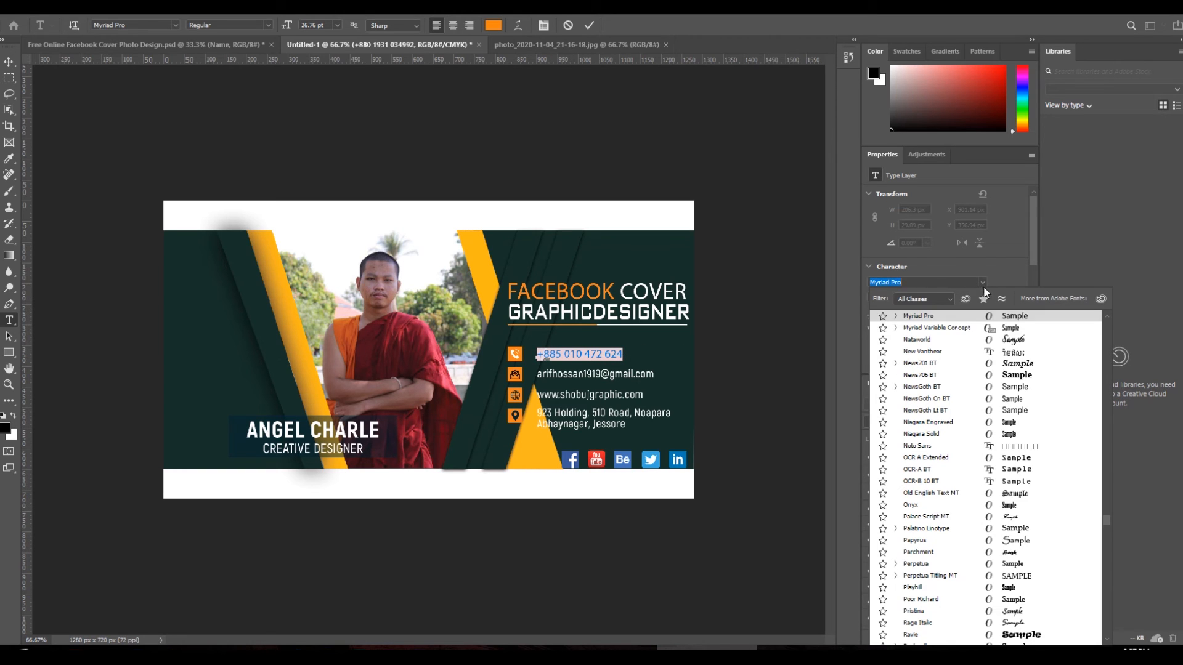
click(1013, 376)
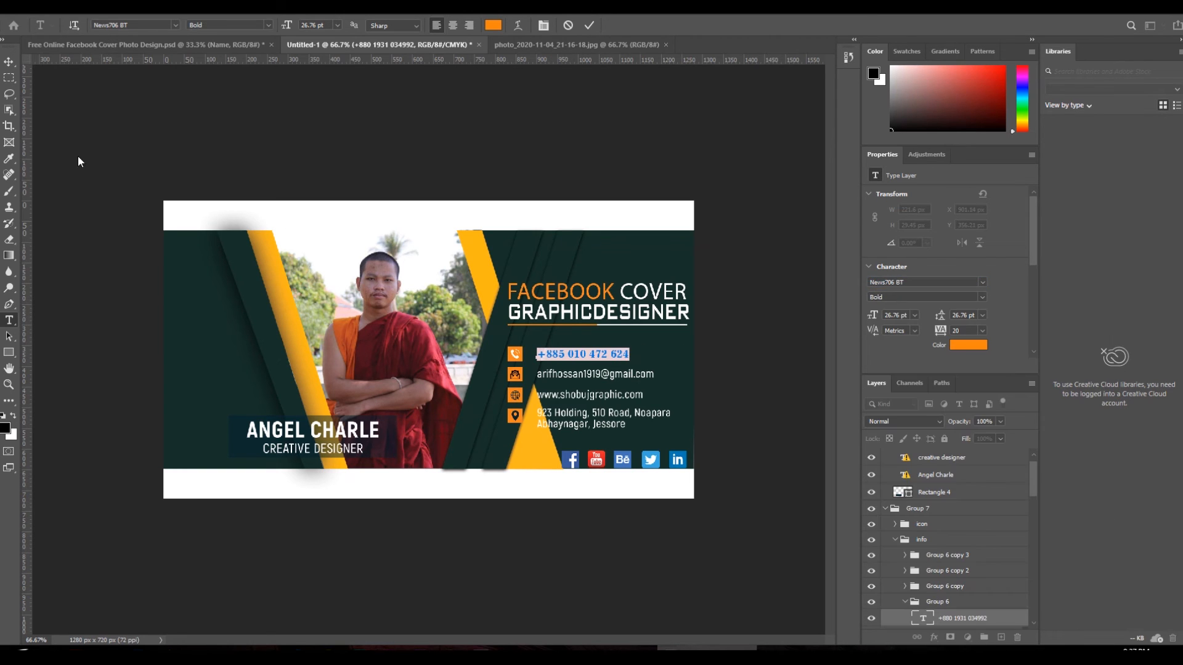
- Enlarge the phone number to about 122% and move it beside its phone icon
click(9, 61)
key(ctrl+t)
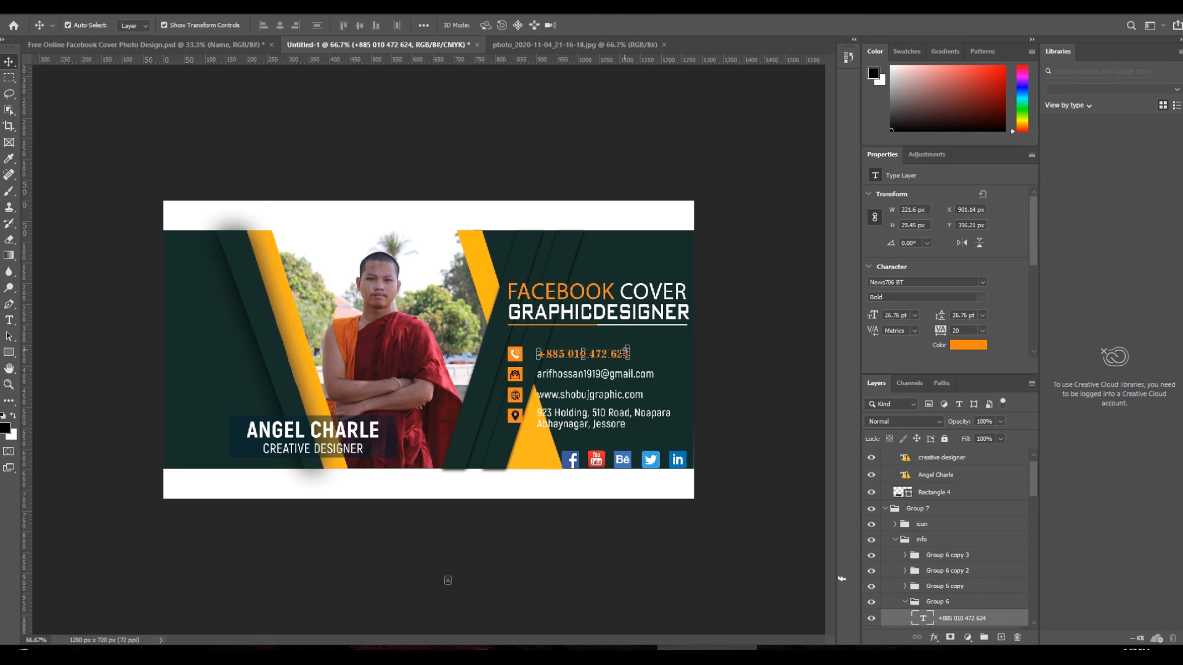
mouse_move(635, 351)
mouse_down()
mouse_move(668, 337)
mouse_move(652, 345)
mouse_up()
drag(641, 353, 621, 358)
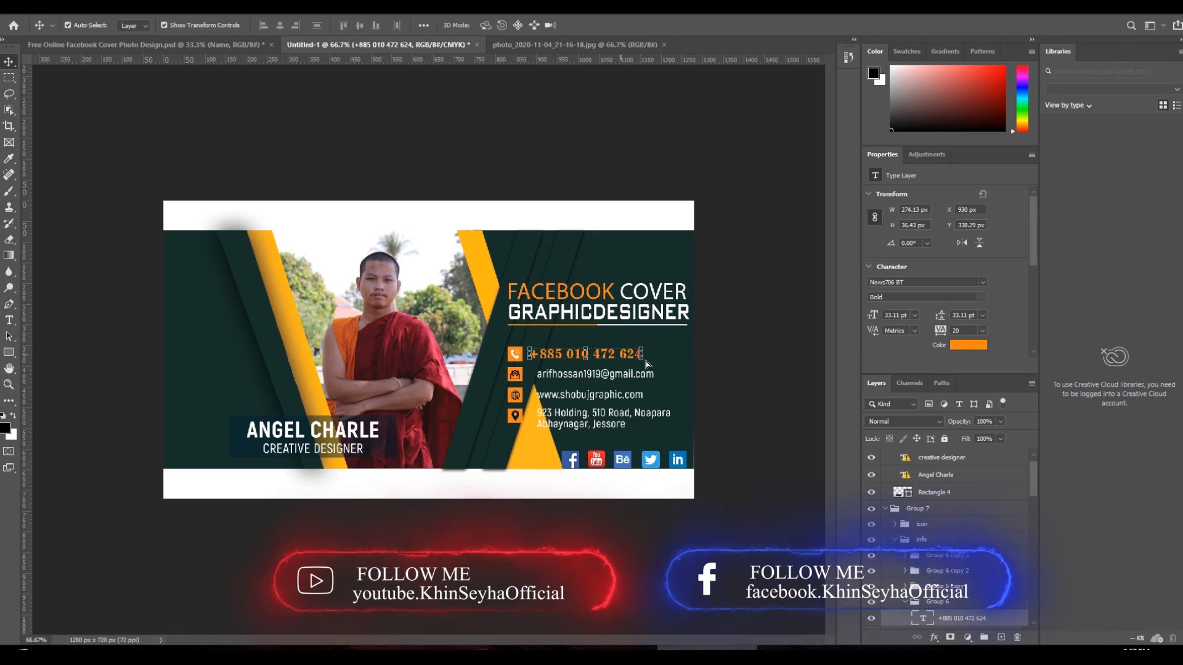
click(727, 367)
- Open the email line for editing, replacing its missing Akrobat font with Myriad Pro
click(11, 324)
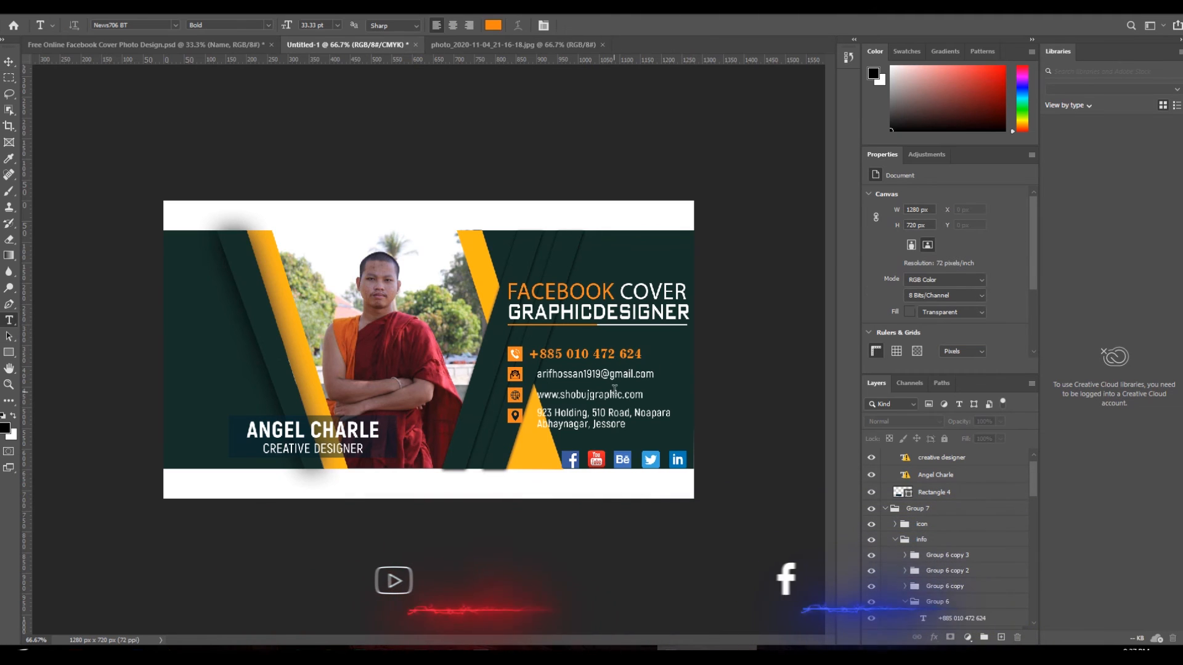
click(578, 374)
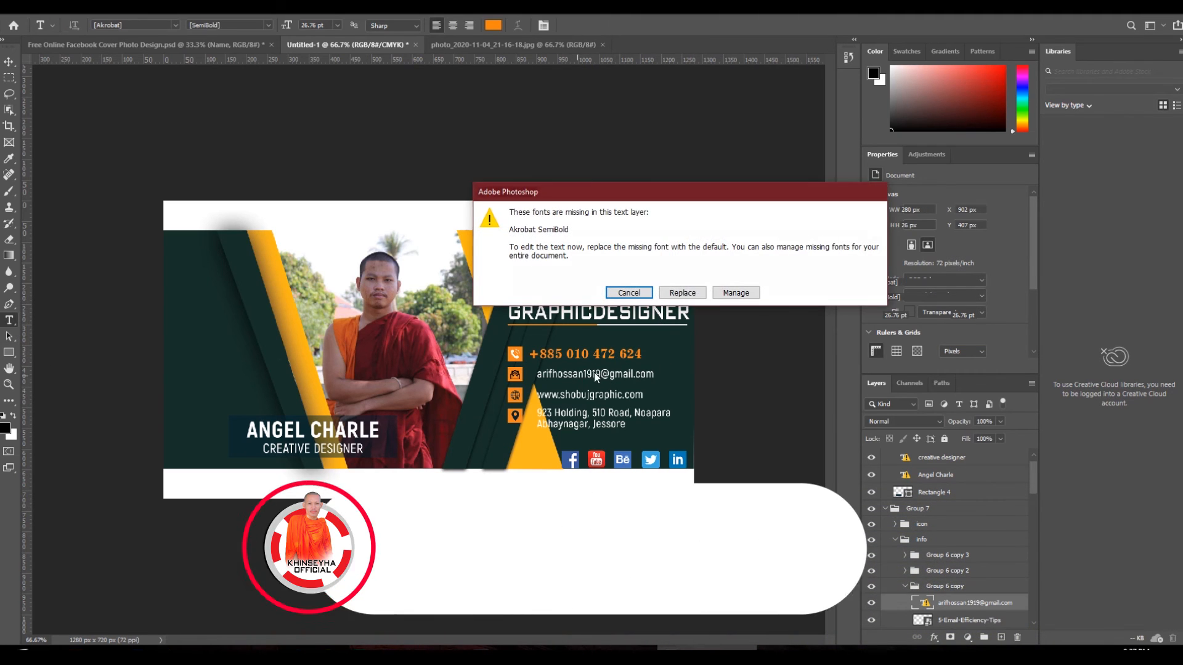
click(683, 293)
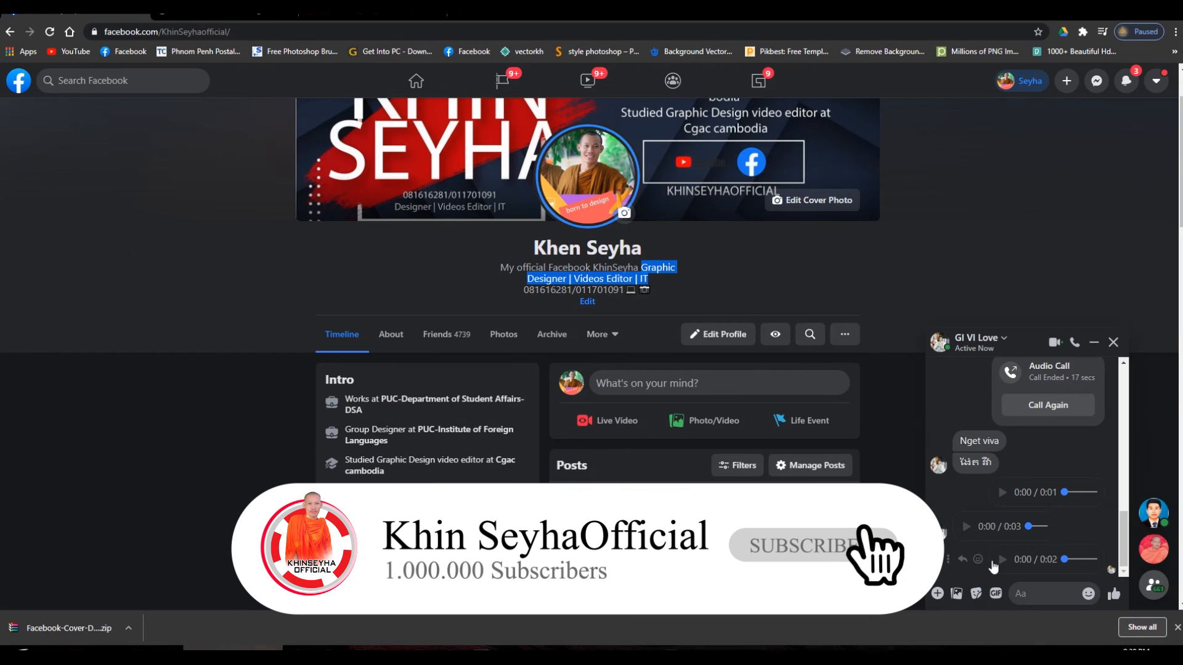
- Copy the owner's name from the Facebook chat and return to the cover design
triple_click(982, 441)
right_click(982, 441)
click(1017, 453)
key(alt+Tab)
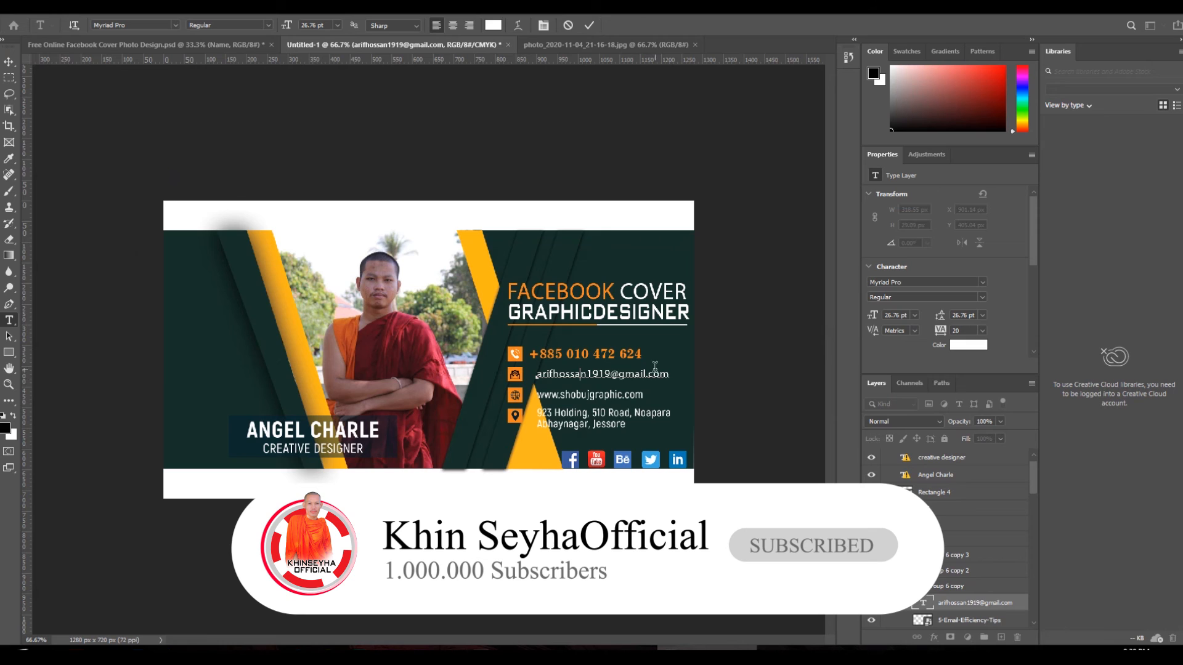
- Paste the owner's name over the sample name before @, keeping the email on one line, and commit
drag(610, 373, 537, 374)
key(ctrl+v)
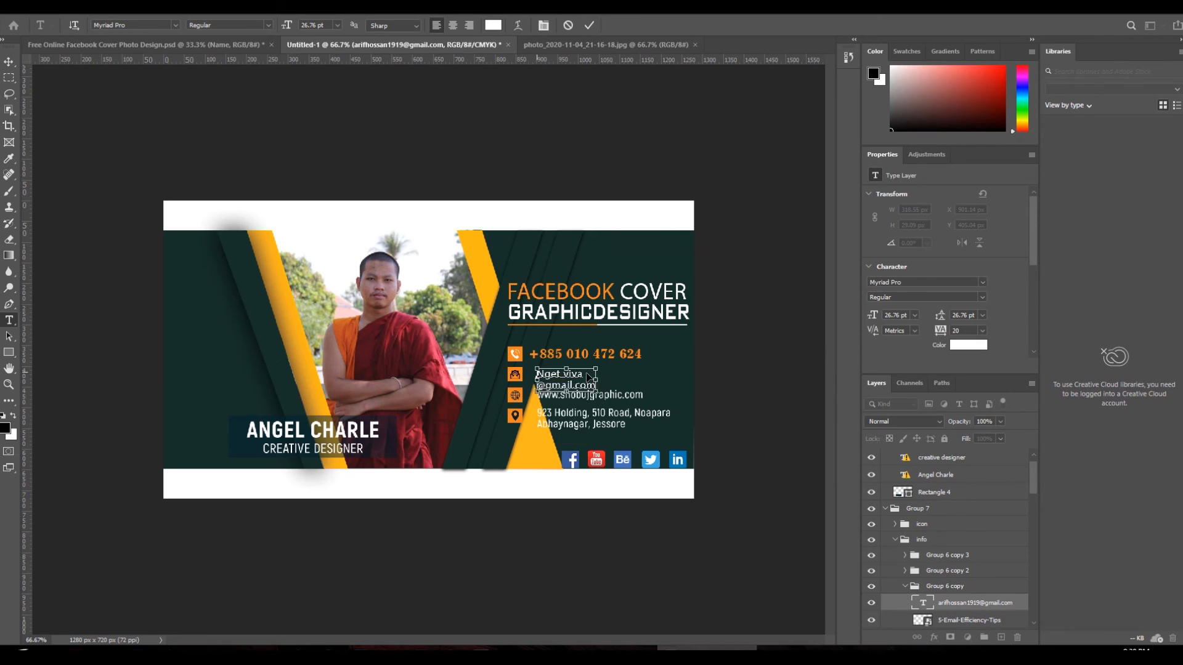
key(ctrl+z)
key(ctrl+v)
key(BackSpace)
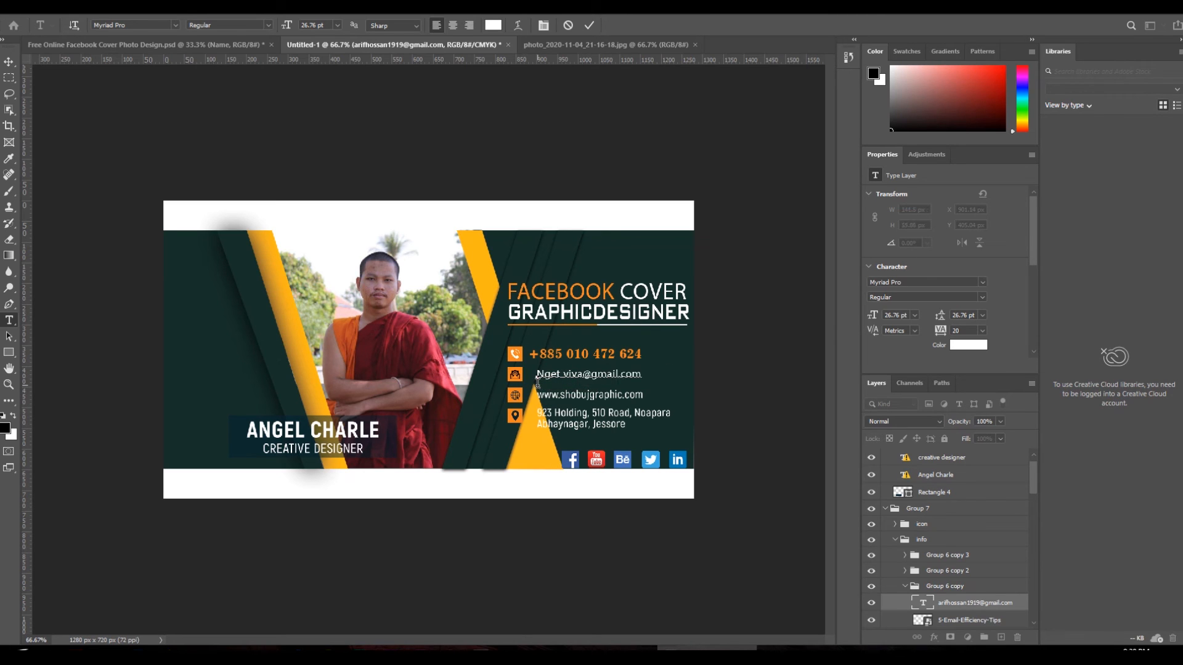
click(10, 64)
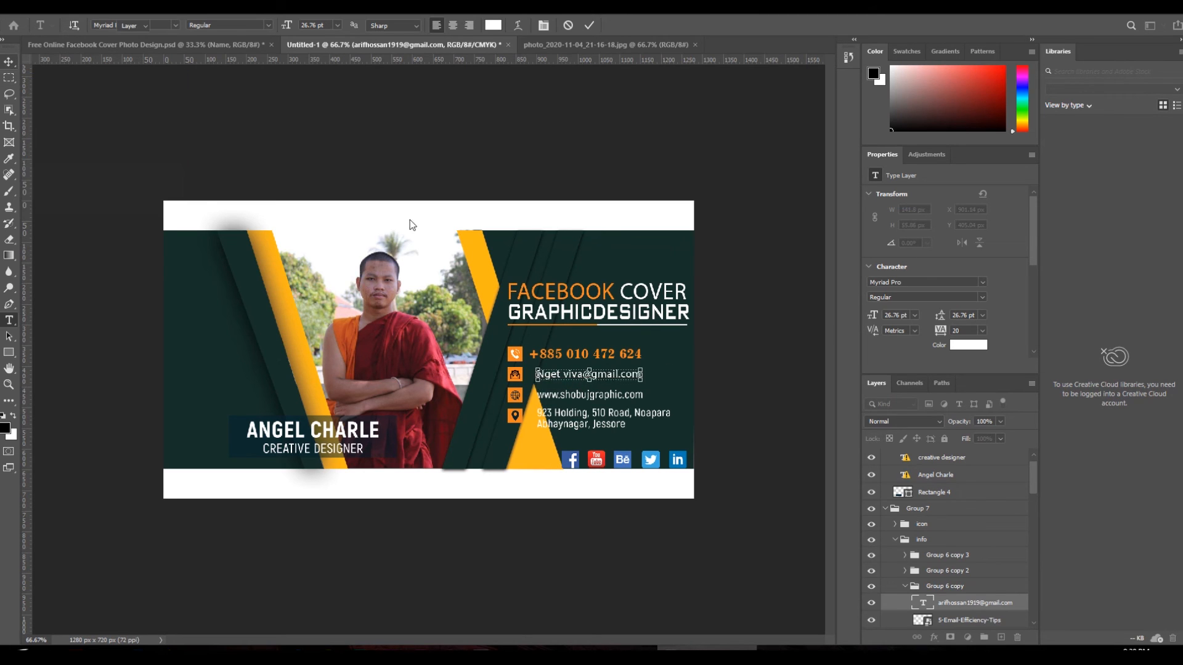
click(695, 369)
click(10, 323)
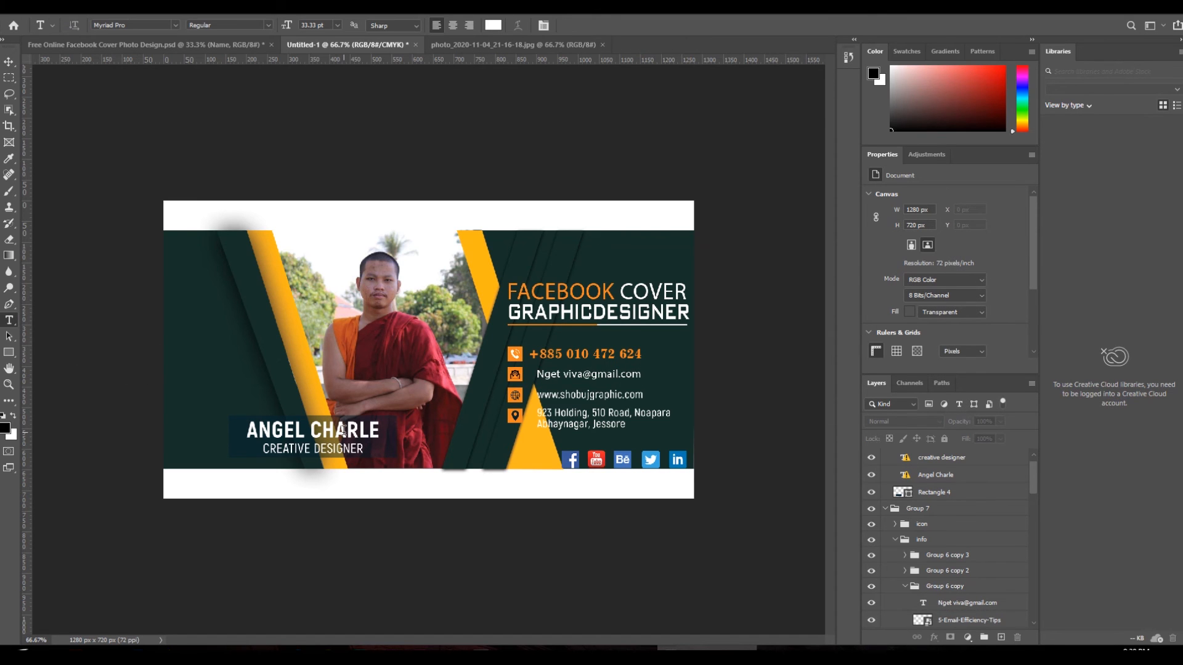
- Replace the large sample name with the pasted owner's name, swapping in the default font
click(313, 431)
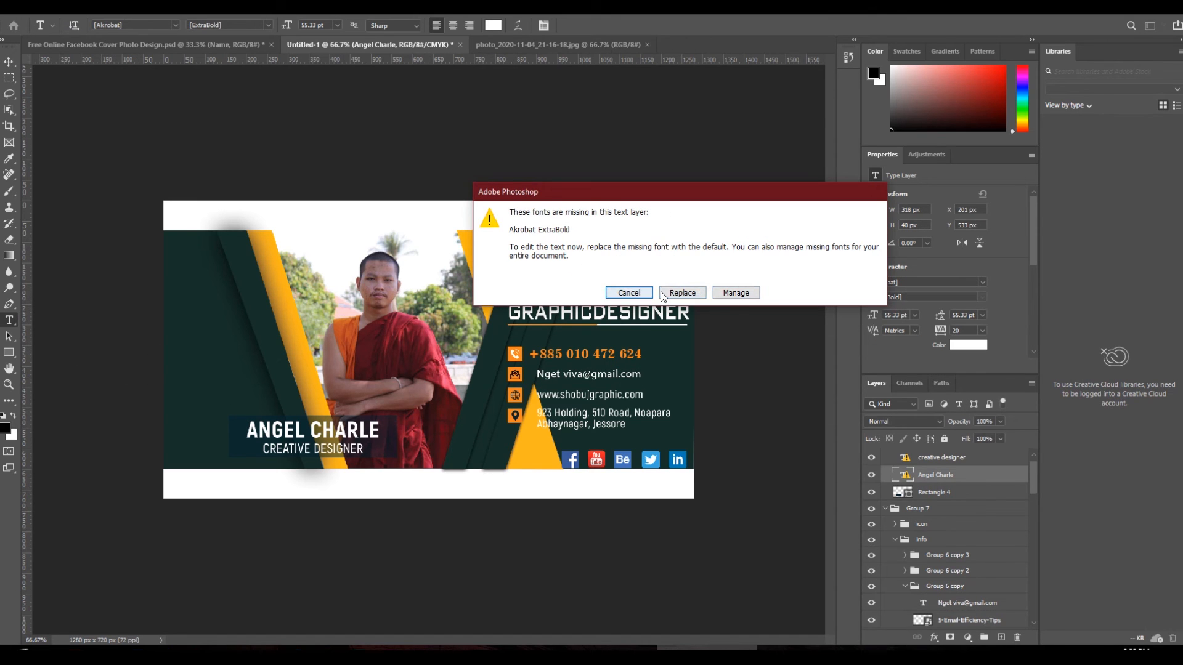
click(699, 293)
key(ctrl+a)
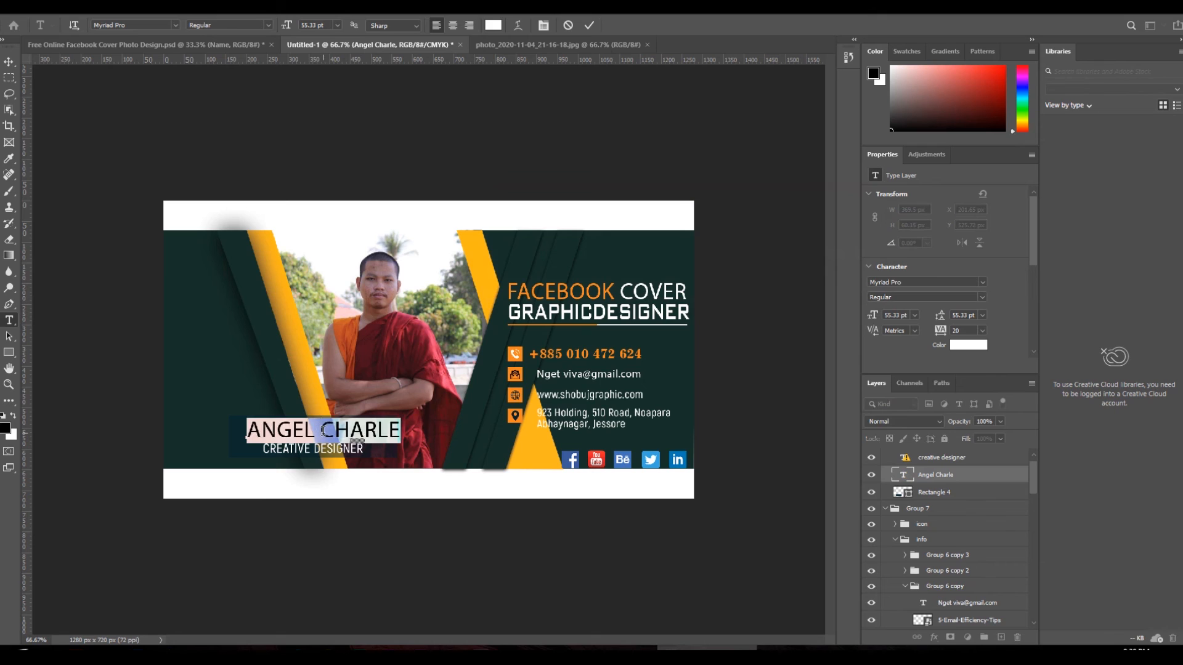
key(ctrl+v)
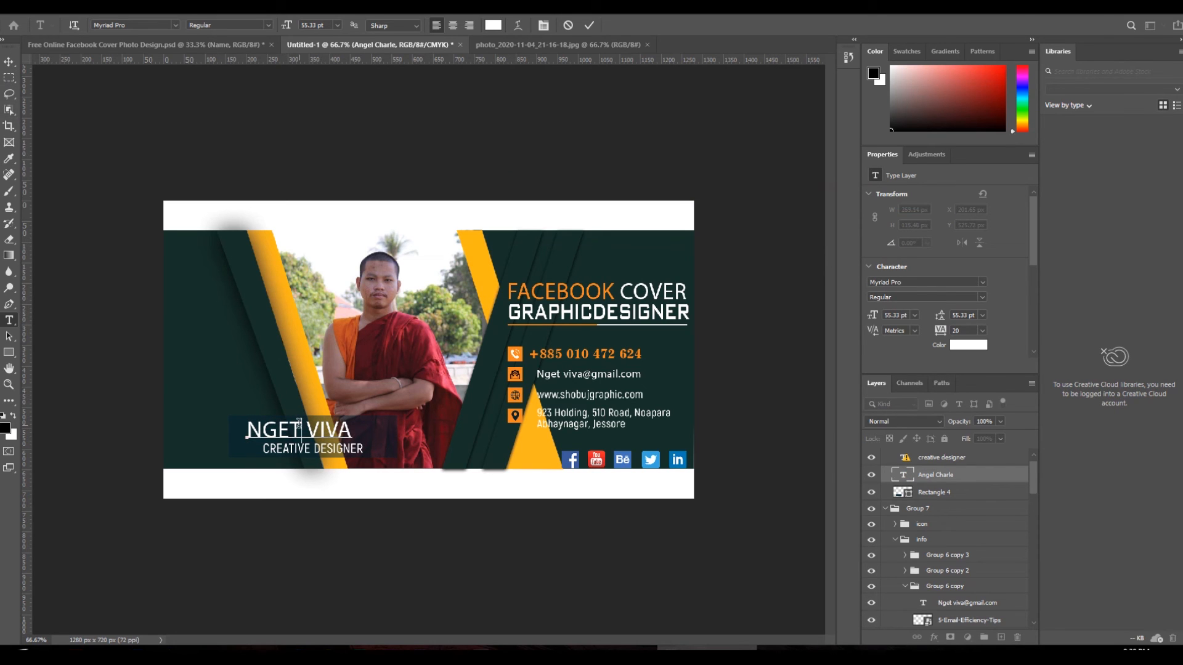
key(ctrl+a)
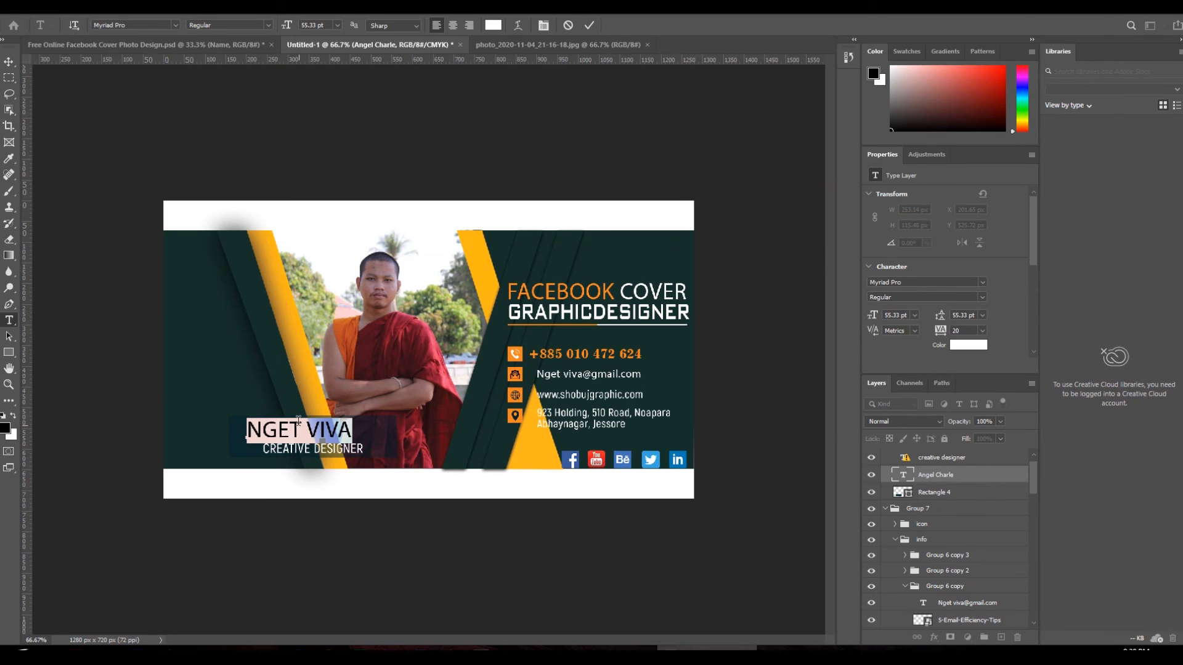
- Set the new name in the KonKhmer_Makny font and commit the edit
click(178, 24)
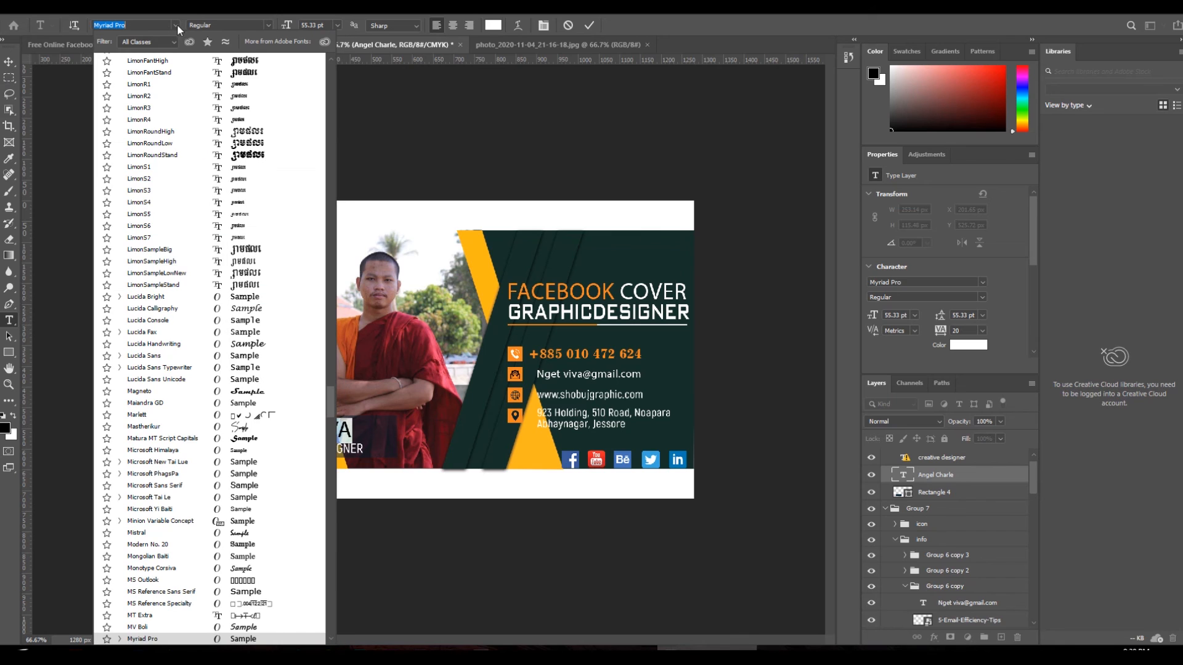
click(981, 281)
click(984, 281)
scroll(1027, 434, up, 12)
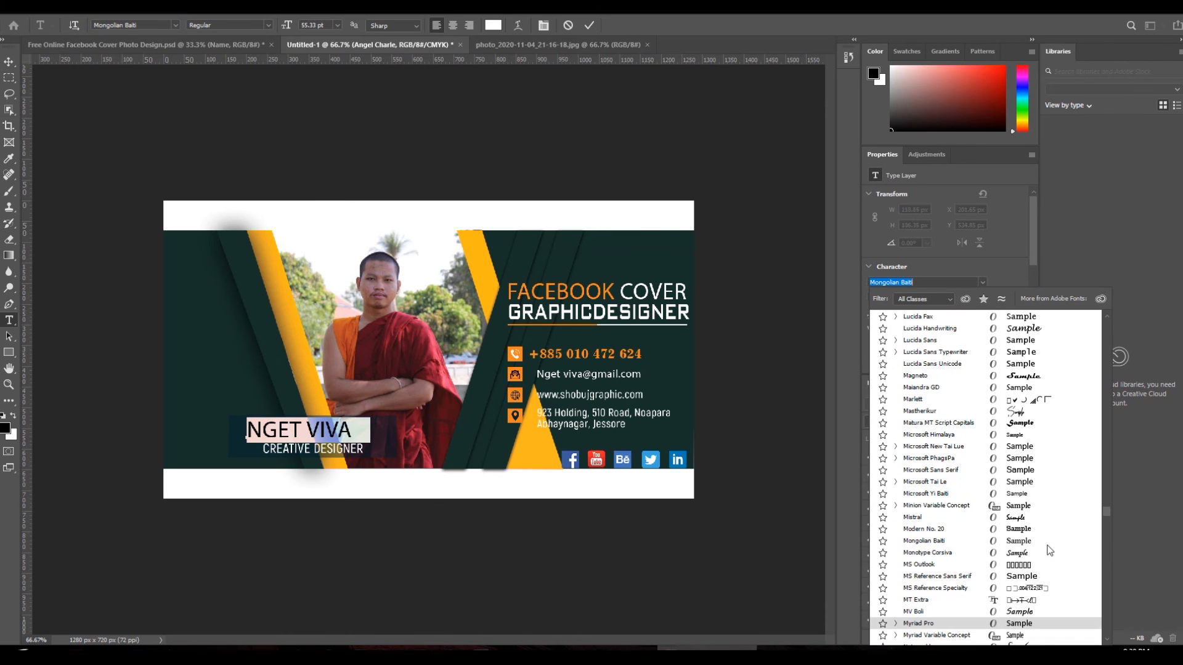
scroll(1040, 501, up, 8)
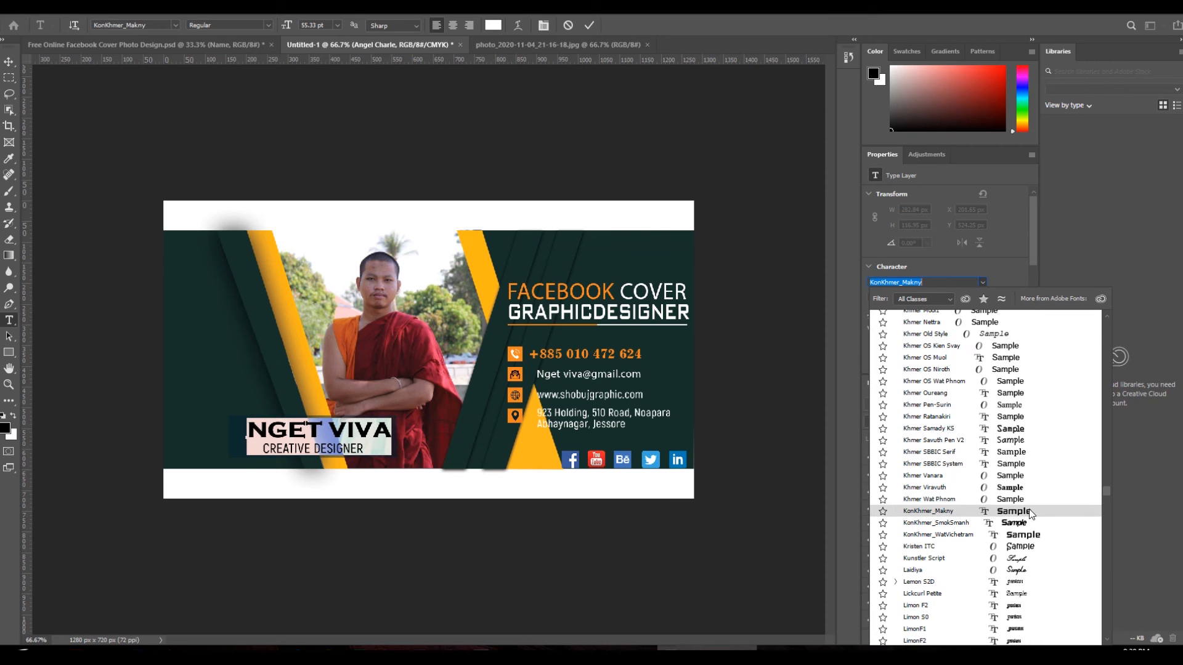
click(1029, 512)
click(10, 62)
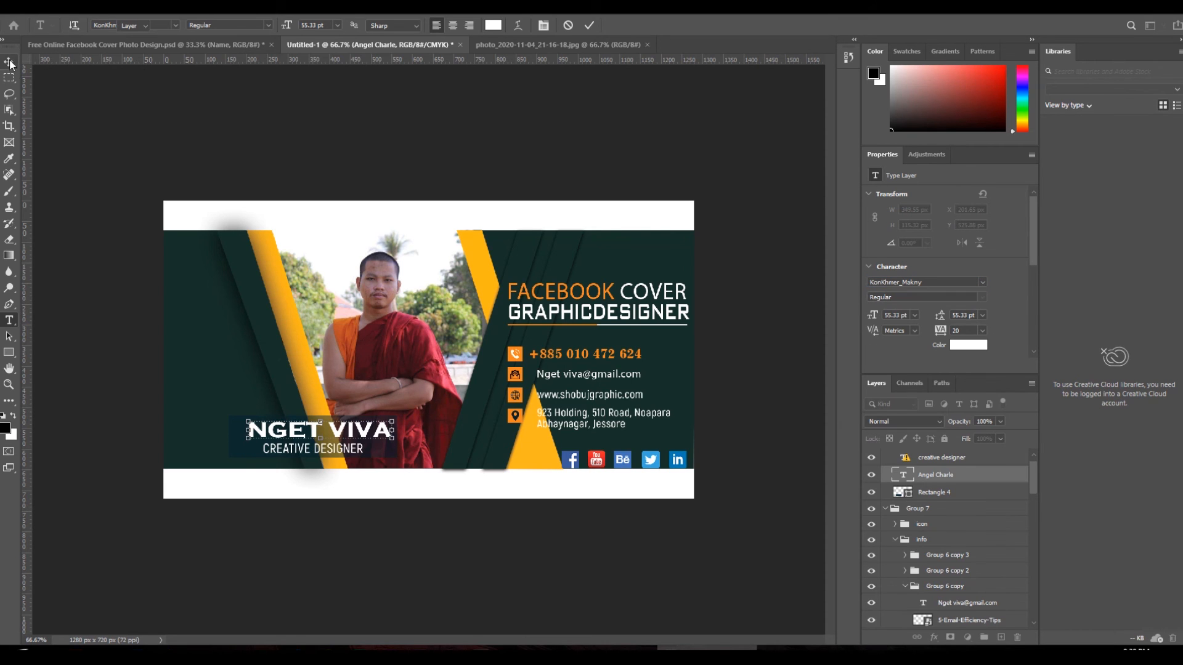
click(239, 116)
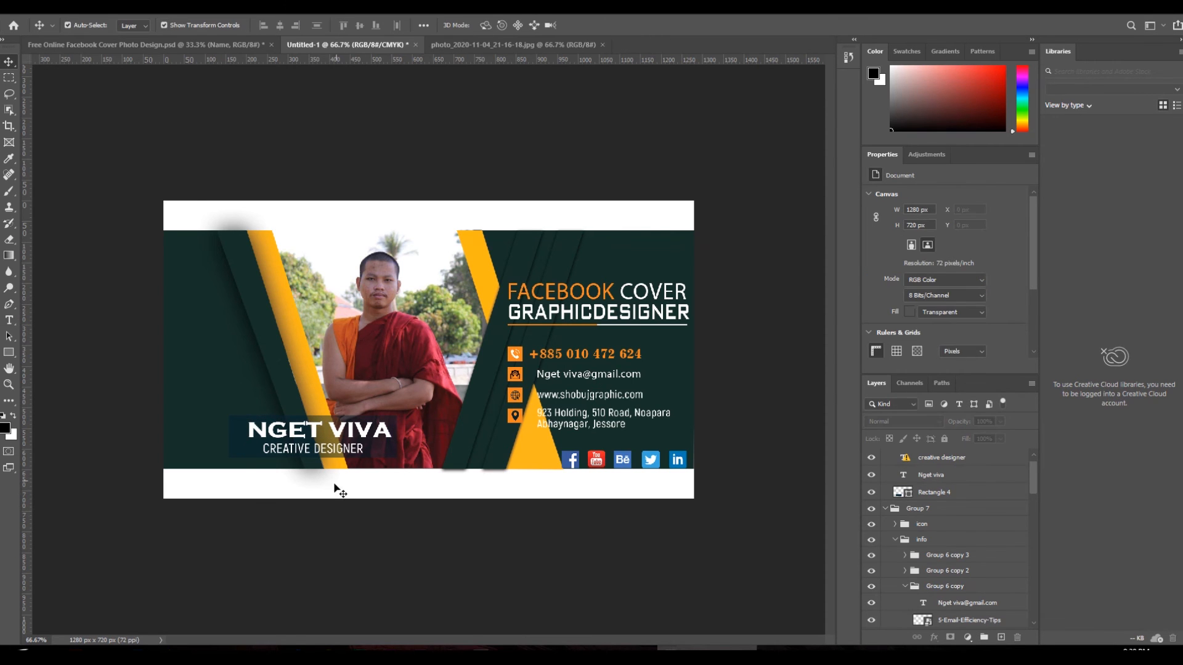
- Nudge the CREATIVE DESIGNER text layer slightly right and down
right_click(340, 452)
click(370, 464)
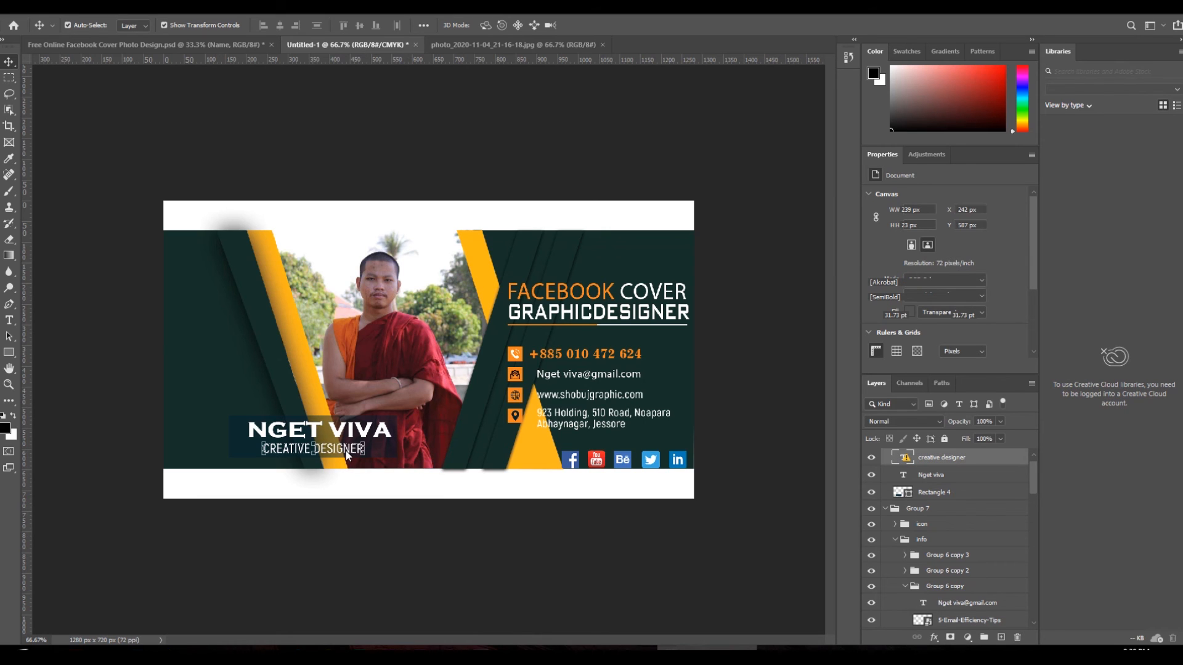
drag(349, 456, 353, 459)
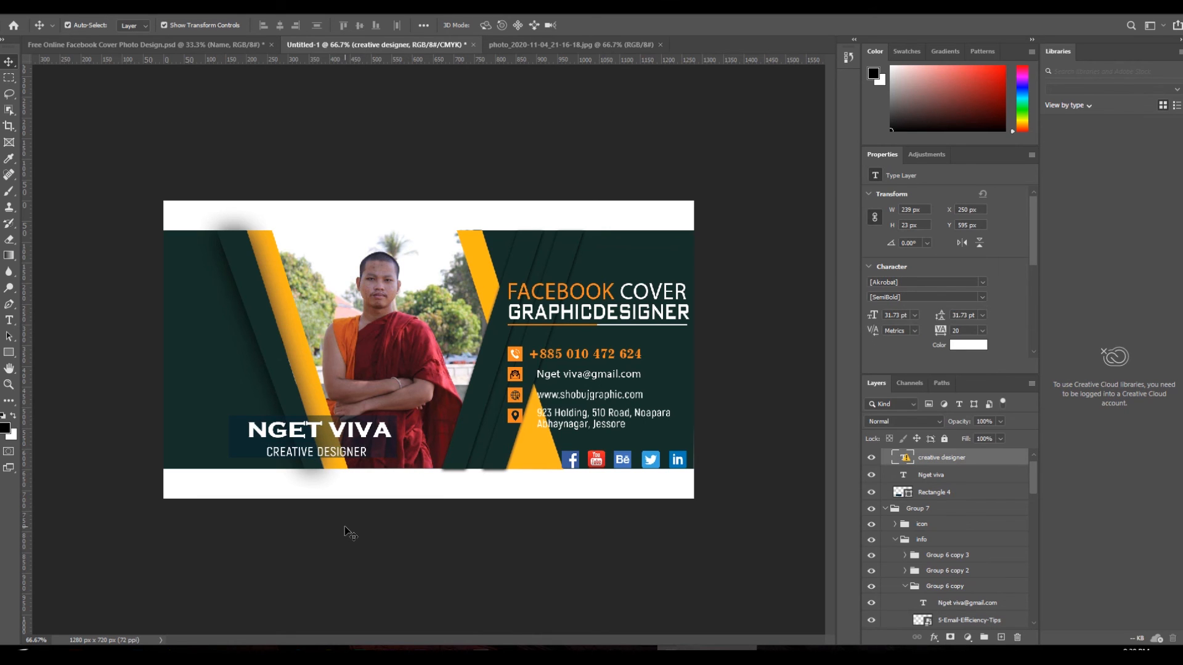
click(349, 534)
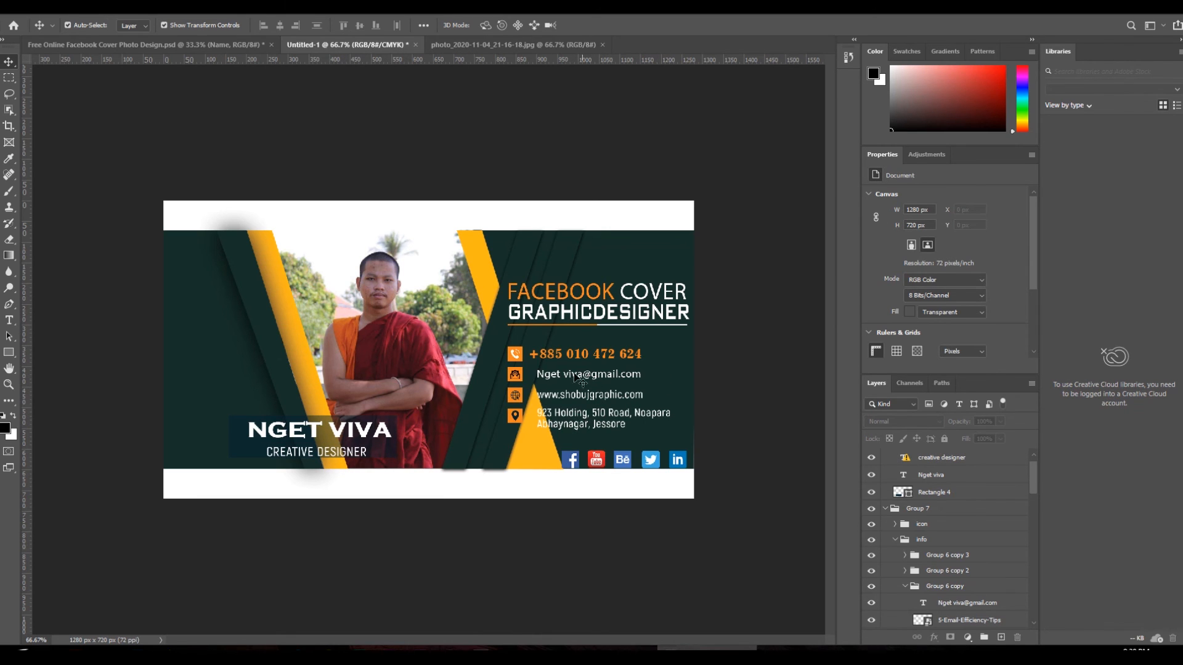
- Copy the owner's name from the email text line
click(9, 320)
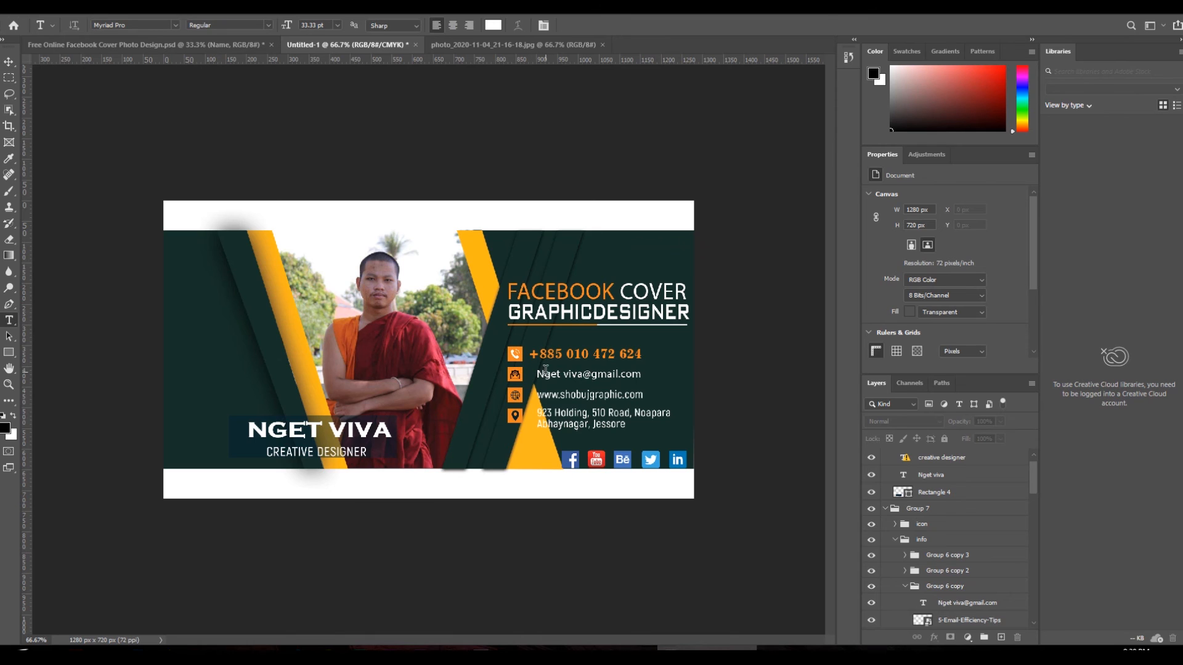
click(539, 372)
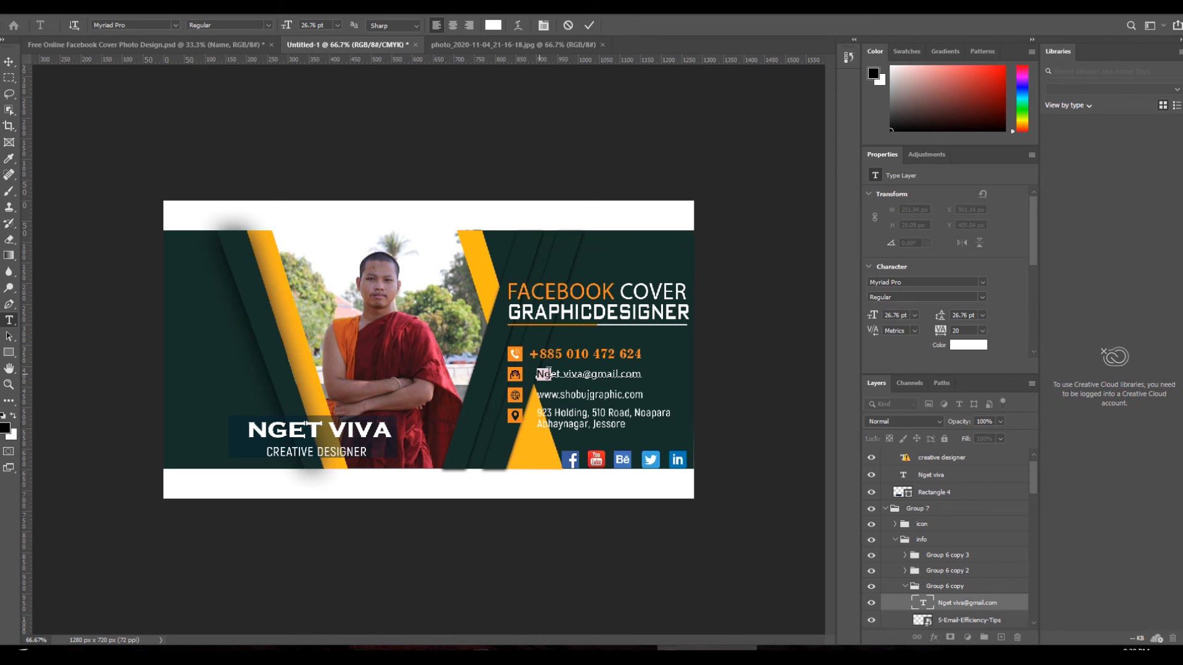
right_click(576, 374)
click(597, 409)
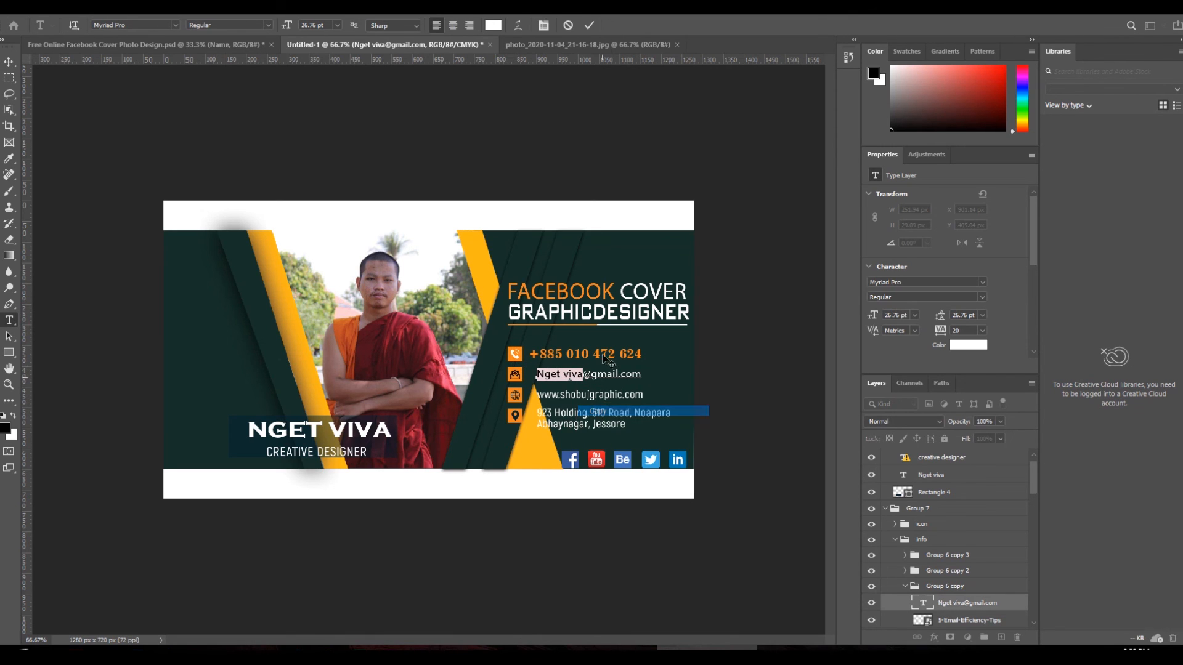
click(568, 26)
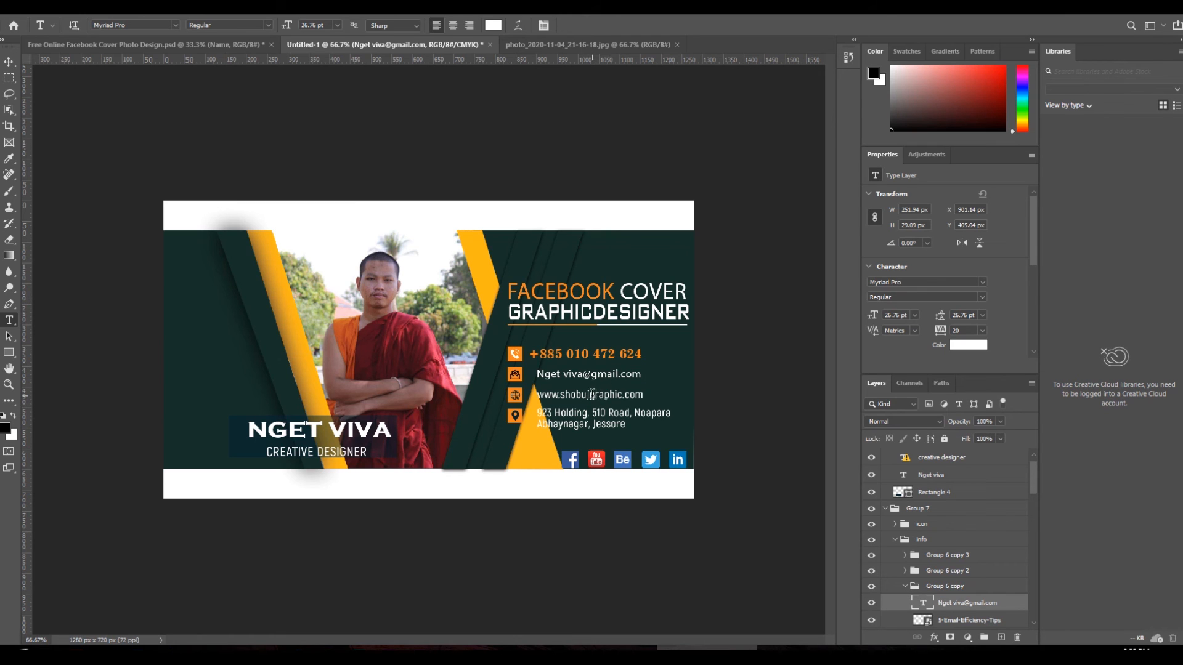
- Replace 'shobuj' in the website address with the owner's name, using Myriad Pro for the missing font
click(591, 395)
click(586, 394)
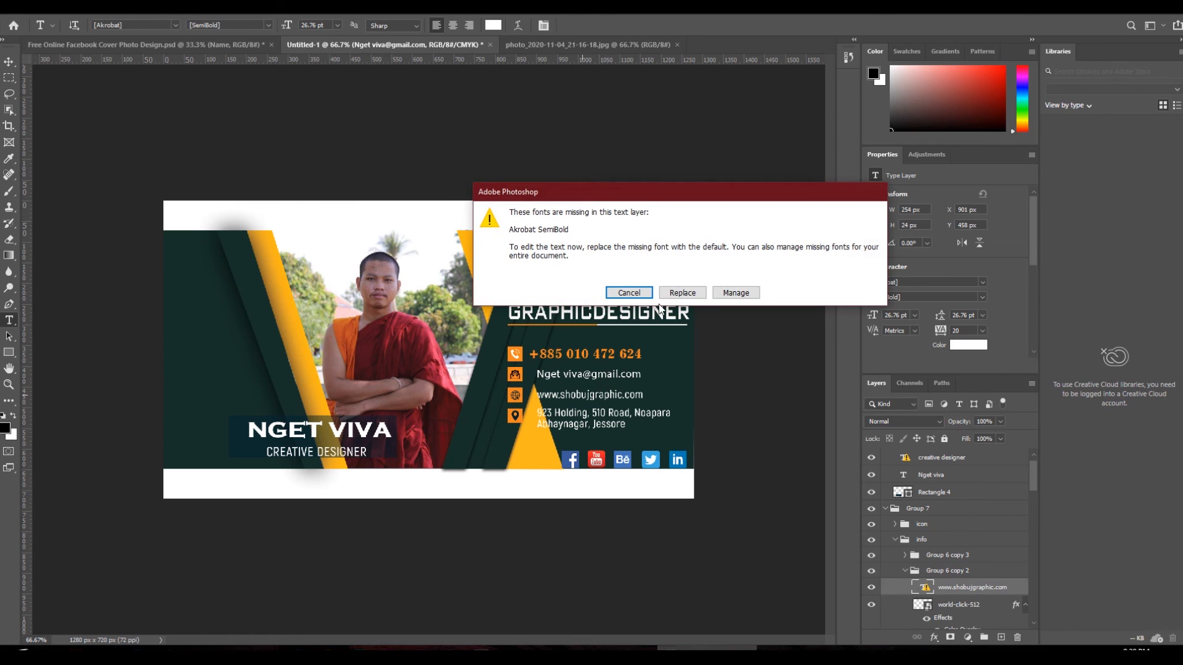
click(673, 294)
drag(598, 395, 573, 394)
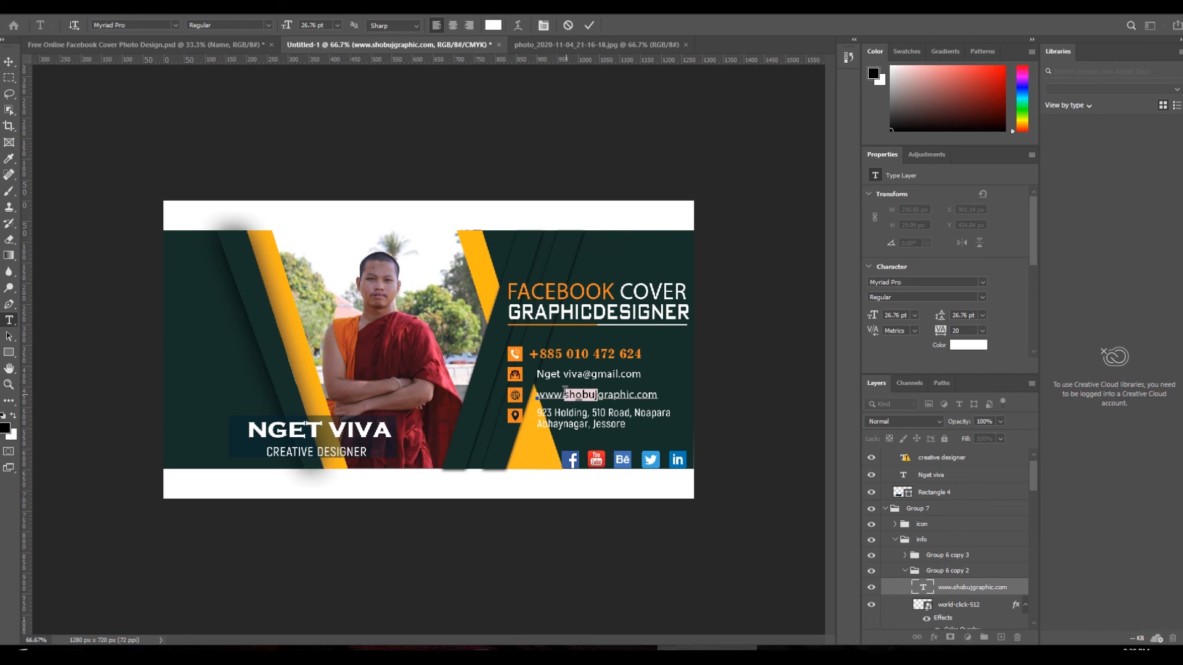
mouse_move(574, 397)
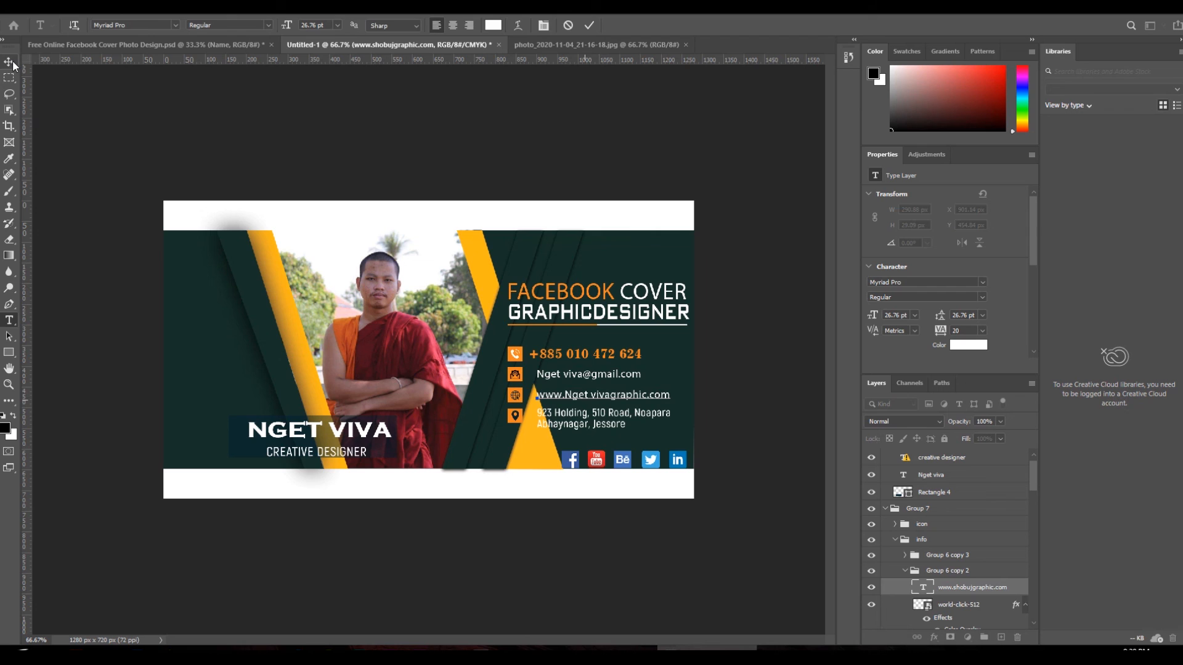
click(9, 61)
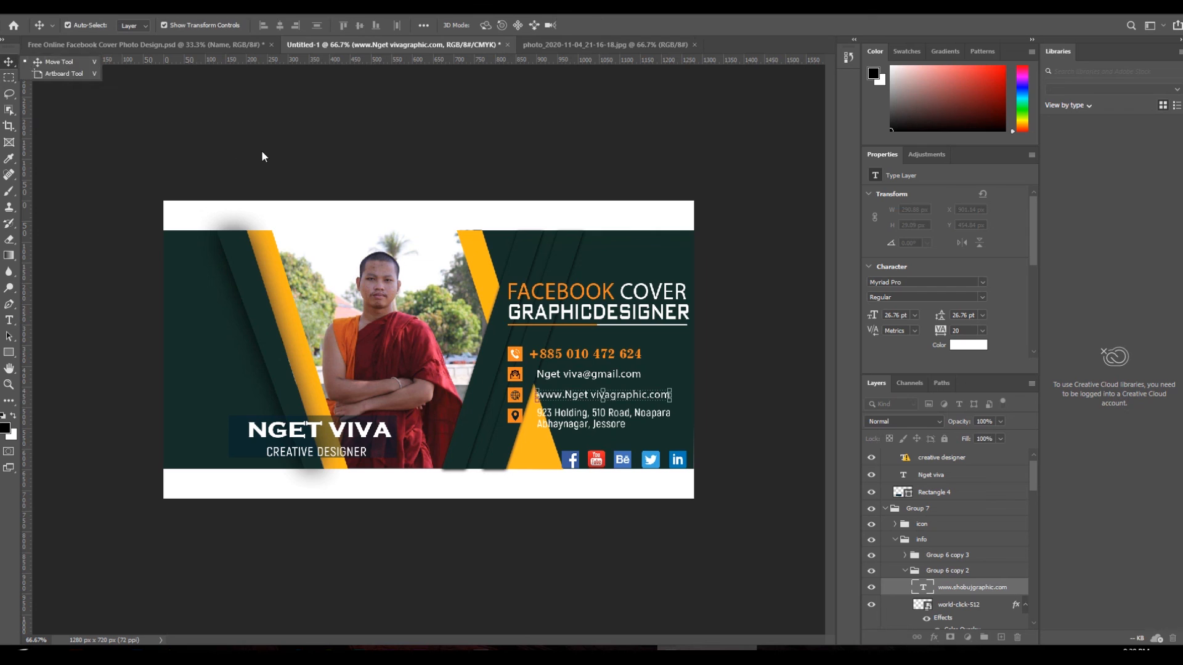
- Paste the new Phnom Penh address over the old street address
double_click(590, 428)
key(ctrl+a)
key(ctrl+v)
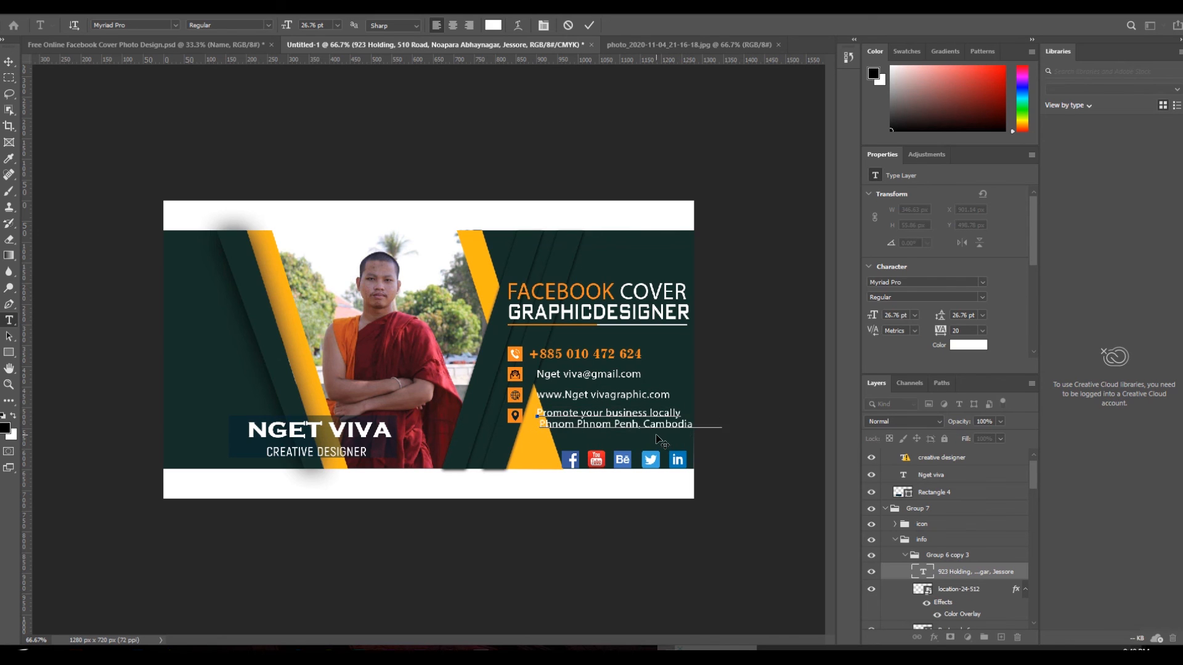
key(BackSpace)
key(Return)
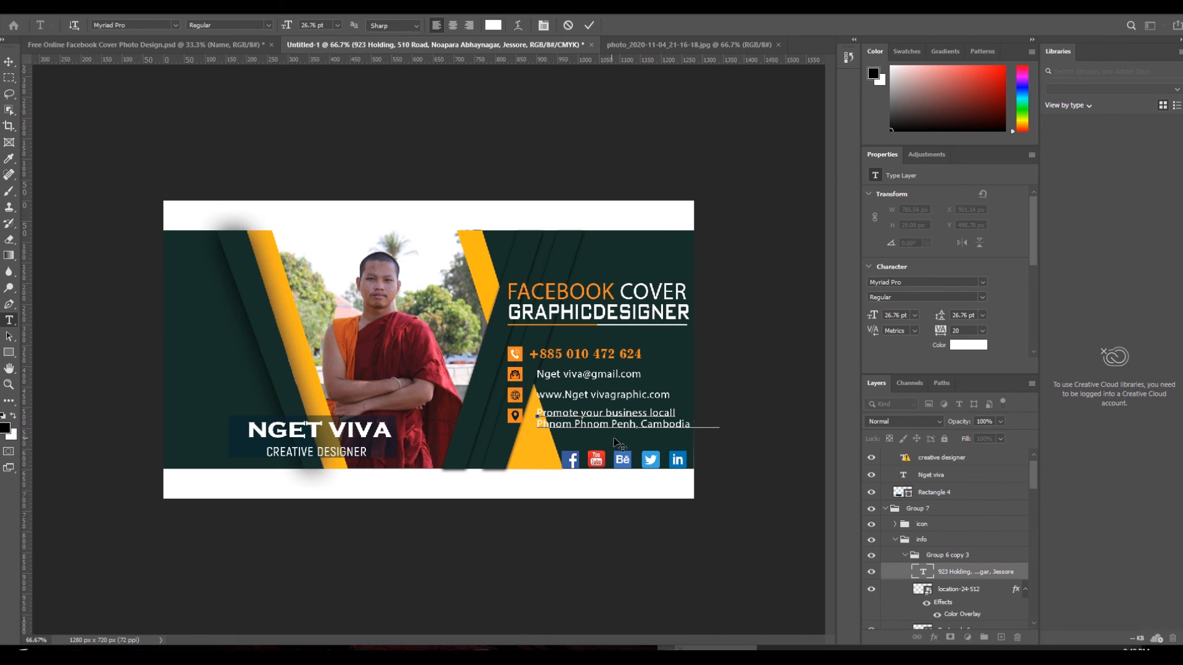
- Delete the leftover opening words 'Promote your' from the address
drag(579, 414, 540, 414)
click(610, 411)
drag(609, 411, 537, 413)
key(BackSpace)
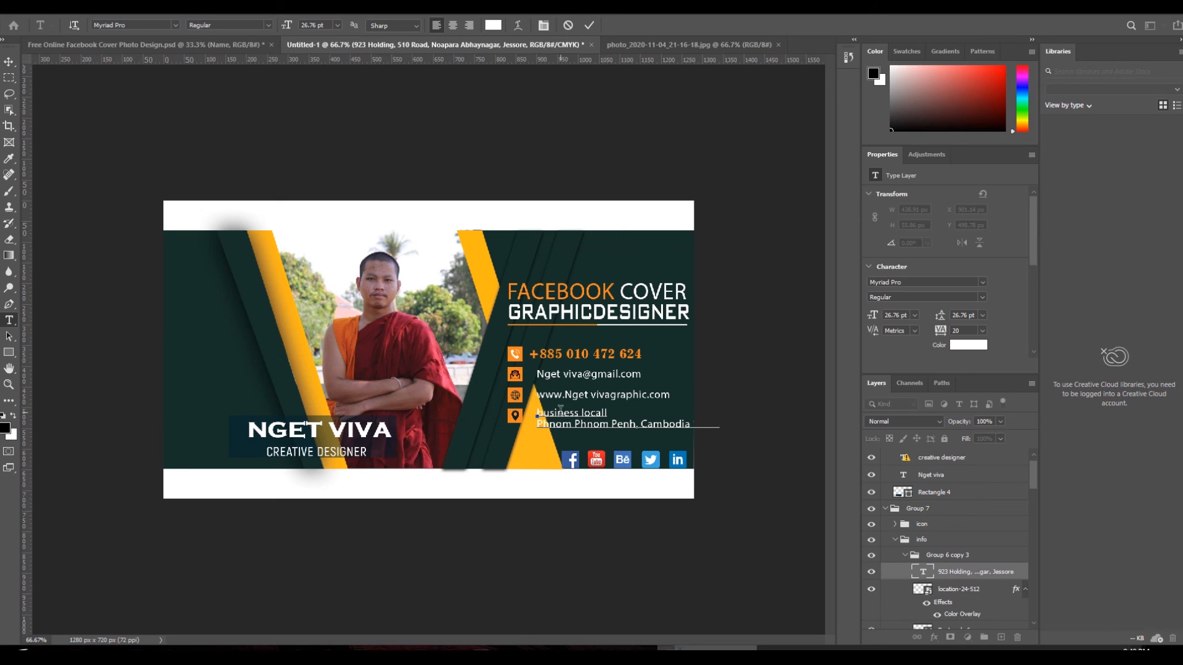
- Break the line before 'Penh' so 'Penh, Cambodia 1222.' sits on its own line, and commit
click(611, 423)
key(Return)
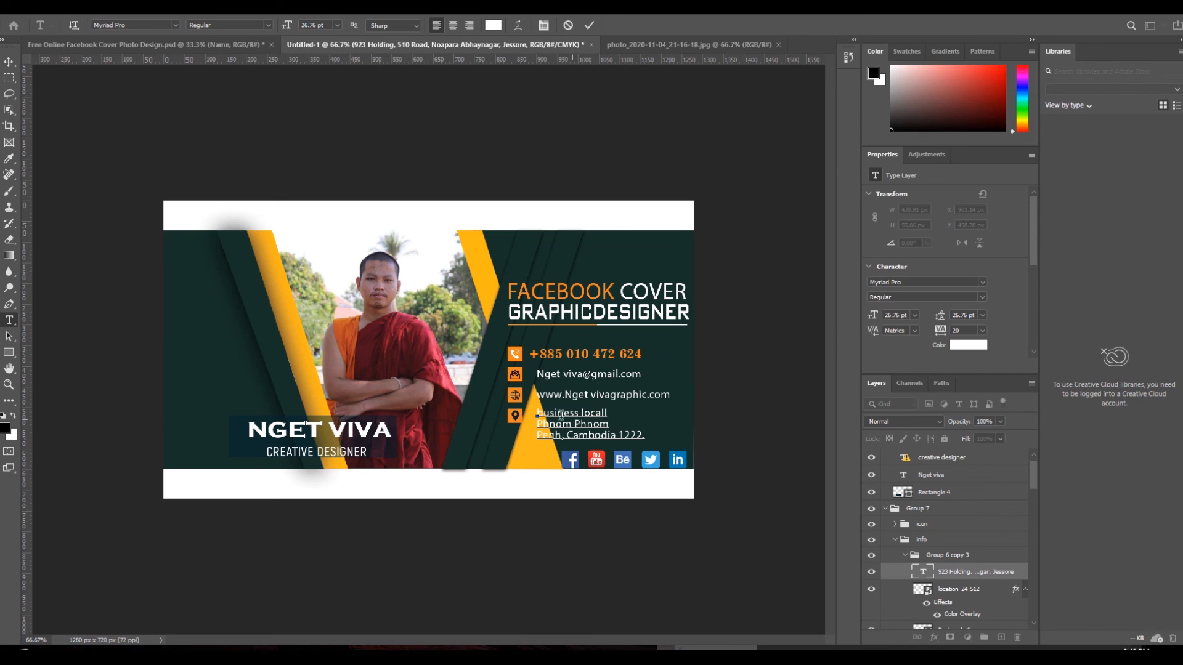
click(9, 63)
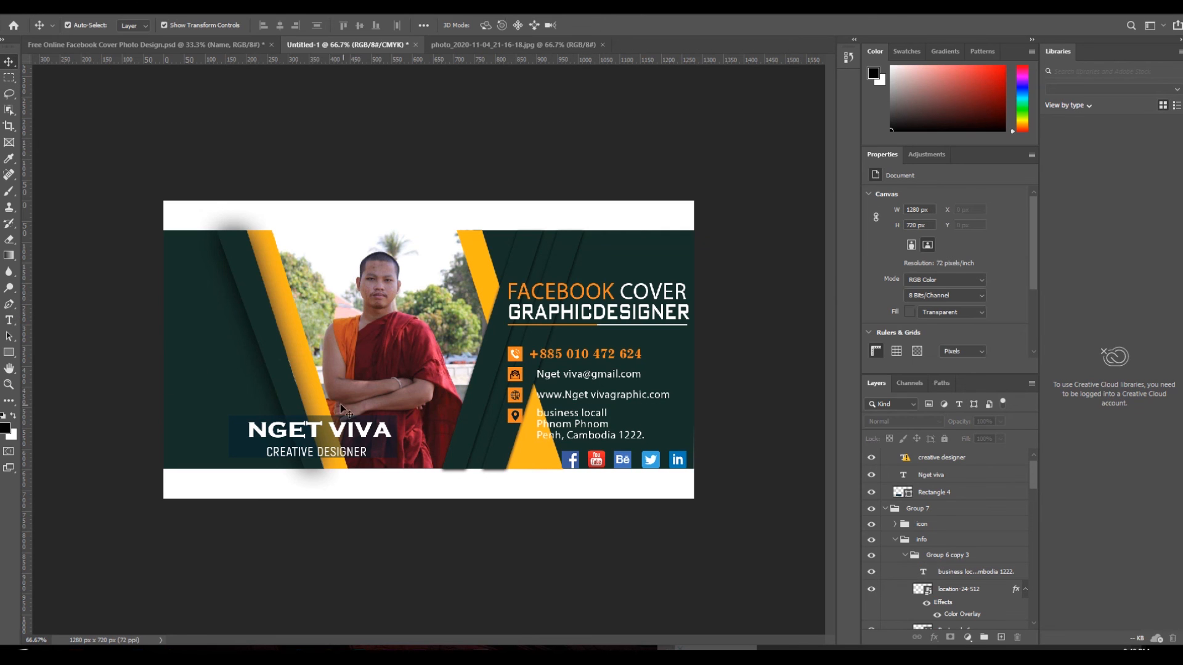
right_click(525, 421)
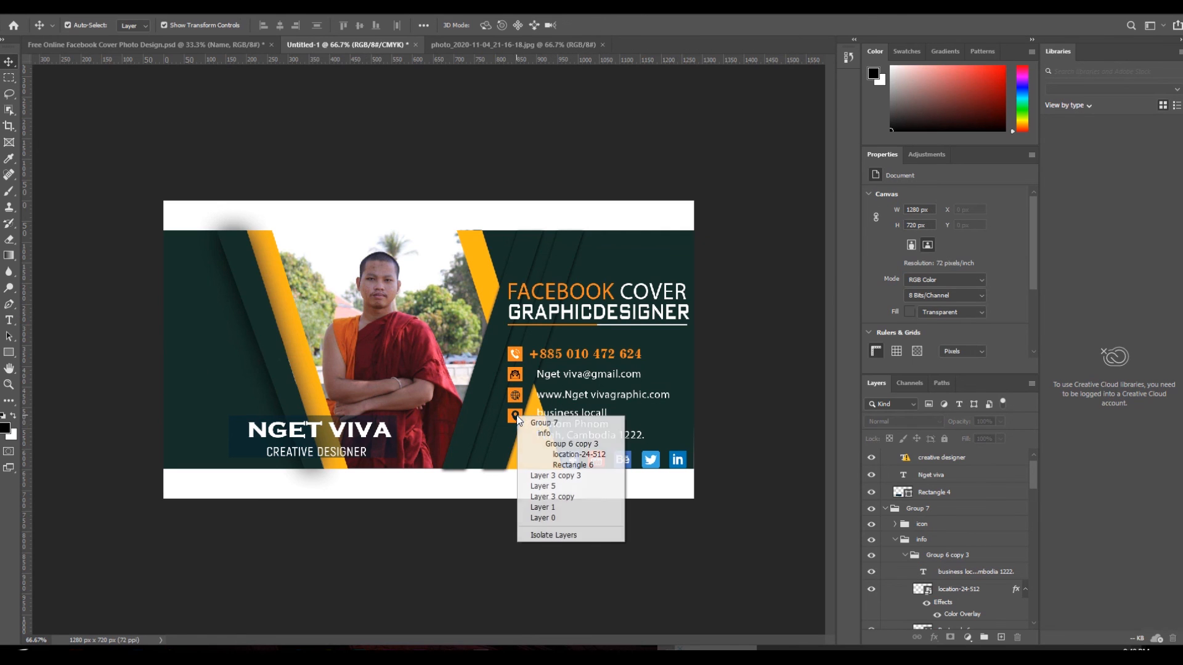
- Shift the contact-details group slightly up and right and add a Drop Shadow with adjusted size
click(539, 431)
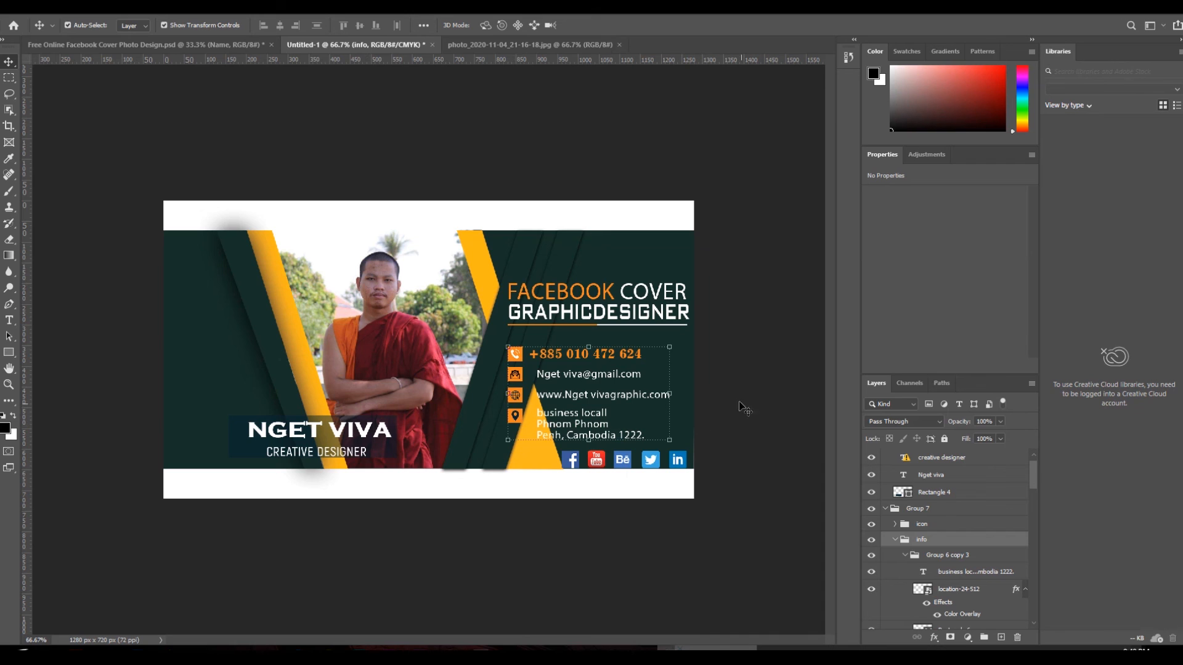
drag(623, 379, 631, 369)
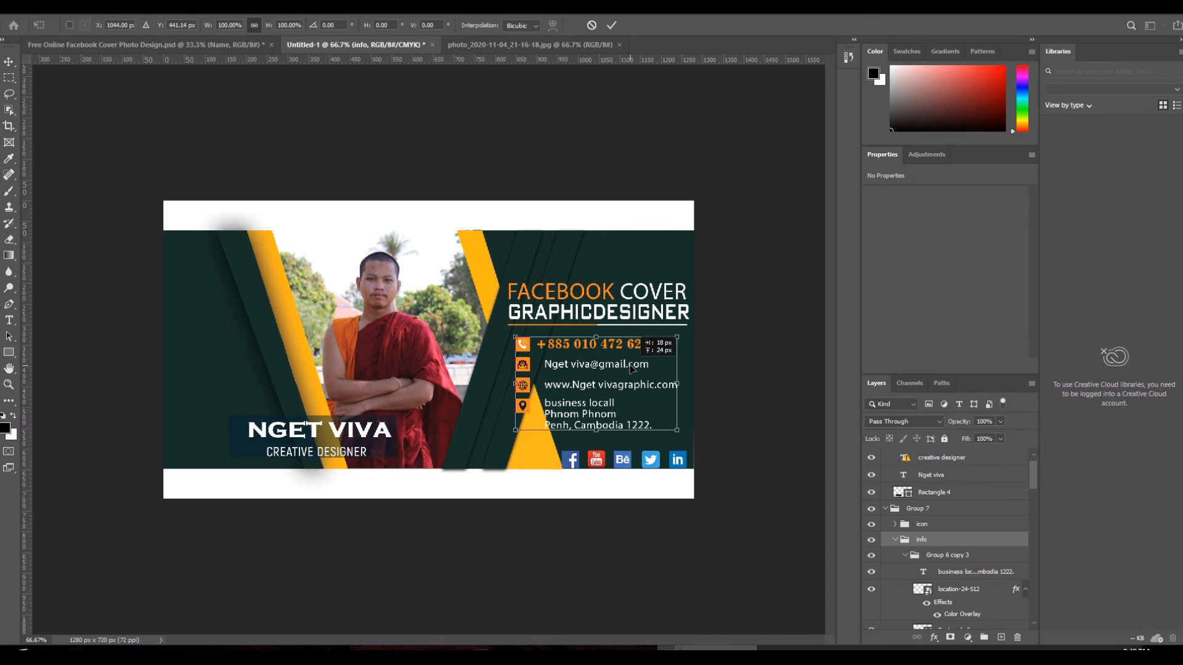
click(98, 7)
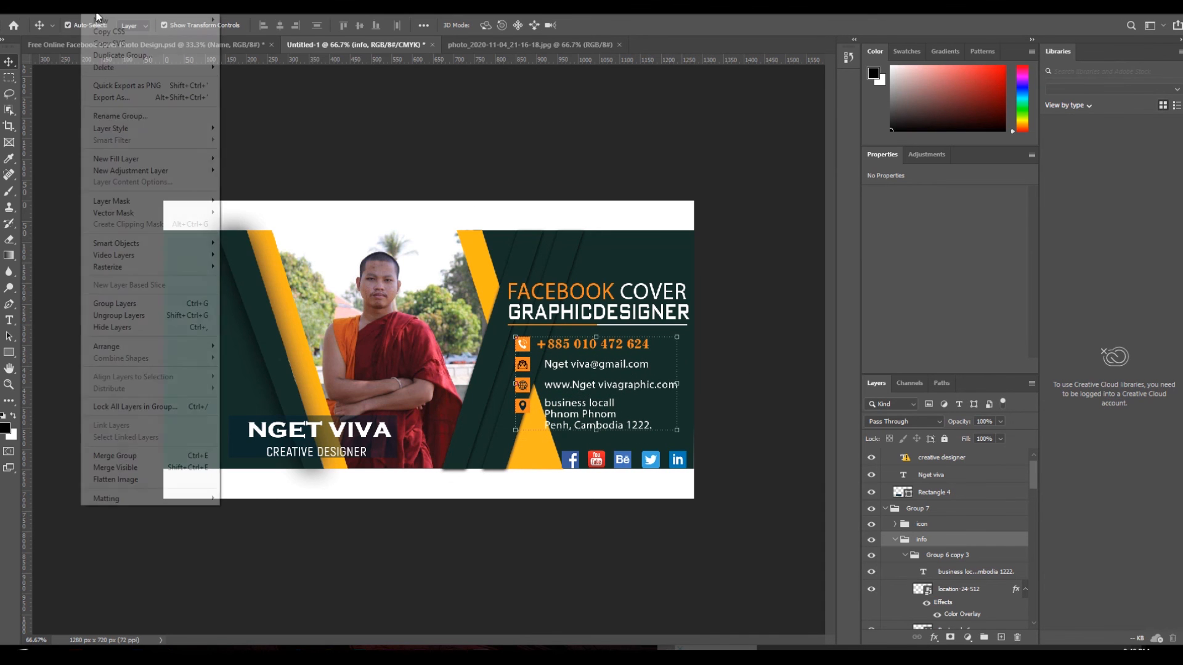
mouse_move(160, 133)
click(250, 252)
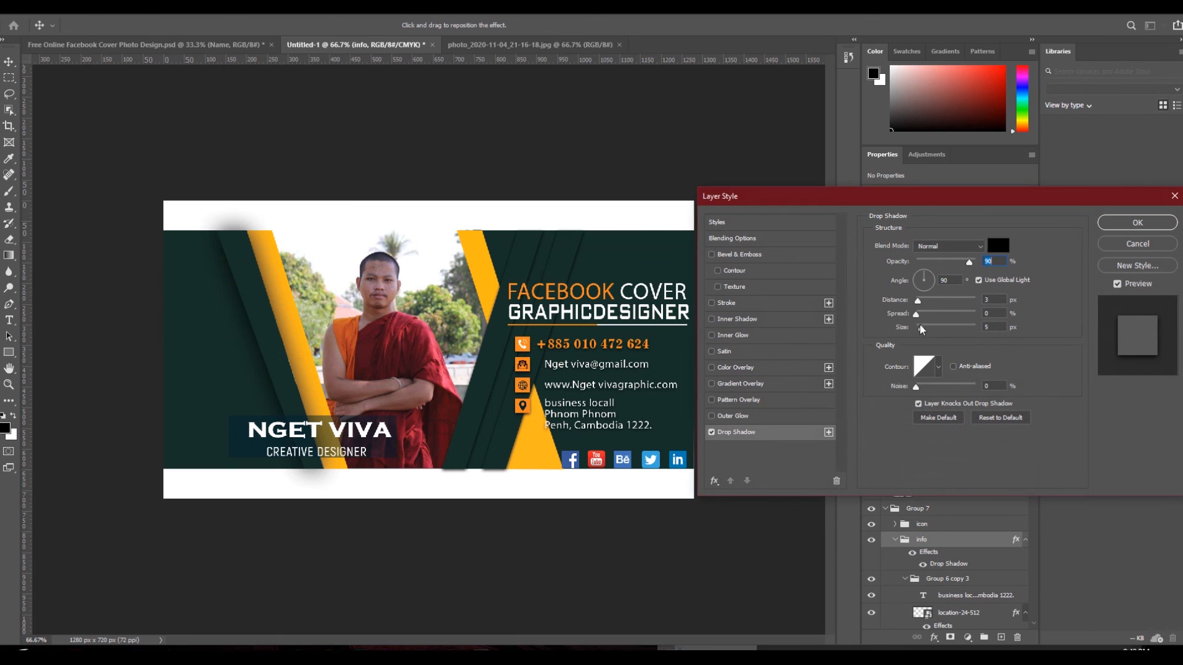
click(924, 328)
click(1119, 228)
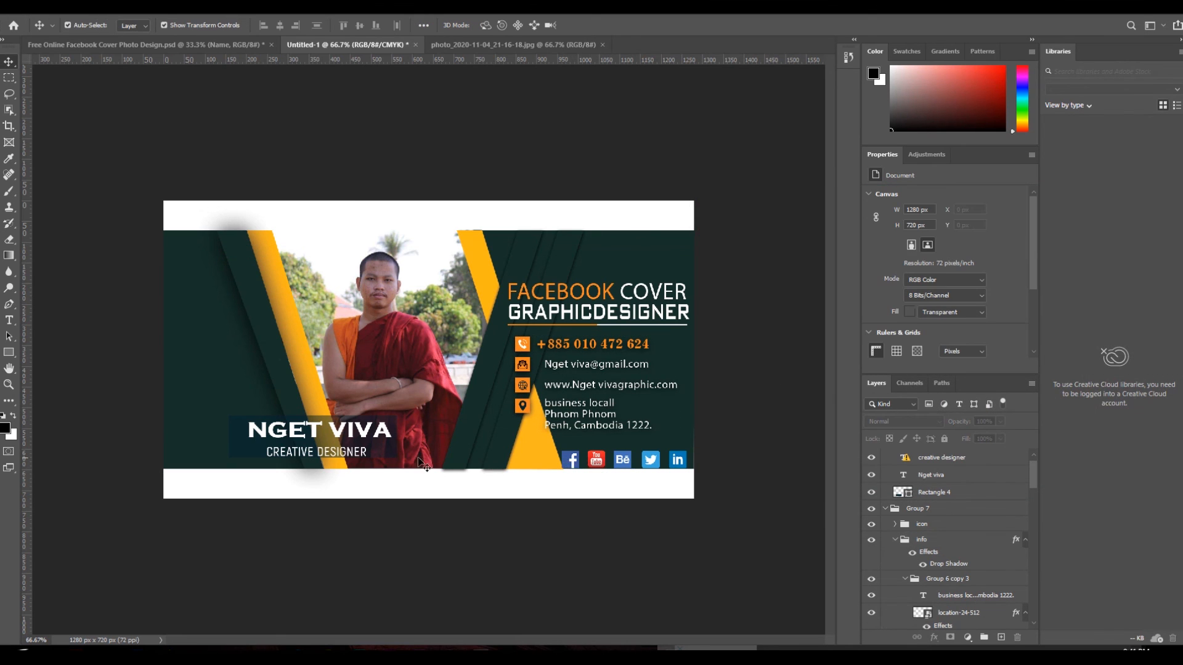
right_click(342, 438)
click(364, 445)
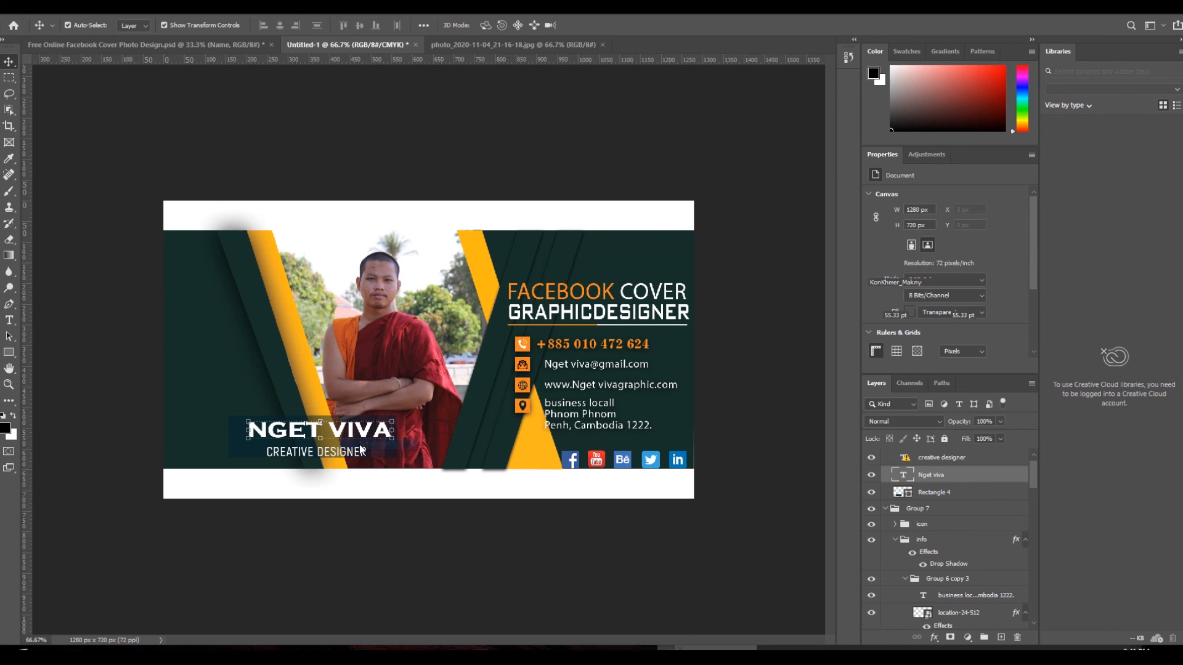
- Duplicate the name above the social icons and scale the copy down to about 70%
drag(362, 450, 634, 452)
key(ctrl+t)
key(Return)
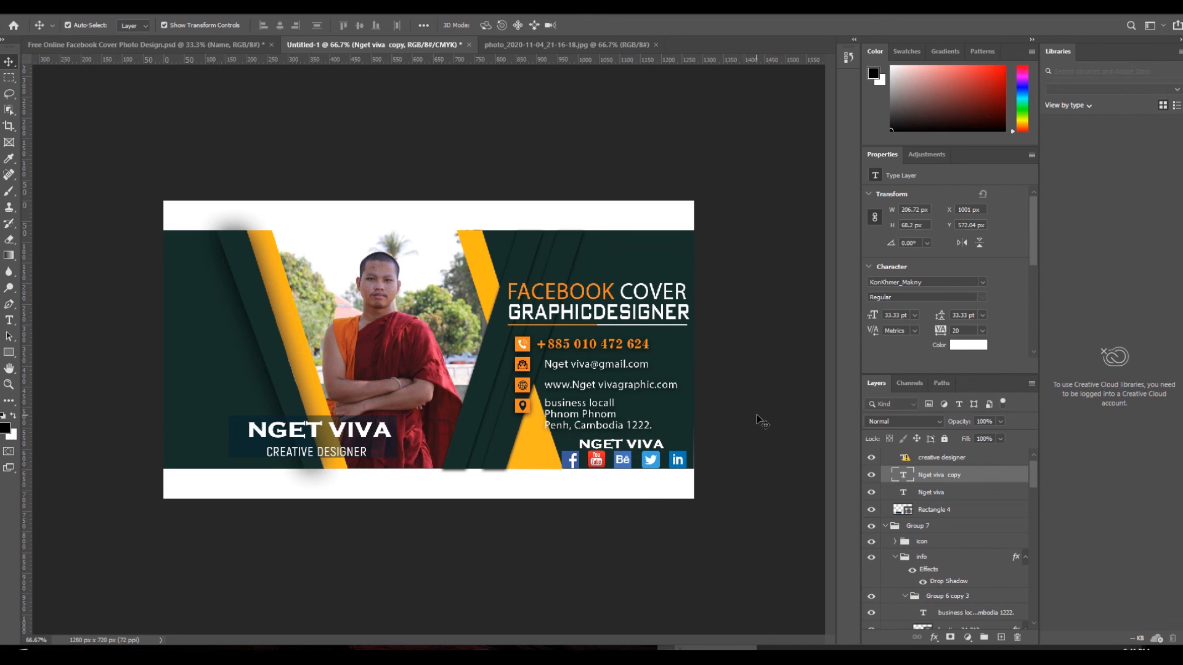
click(760, 420)
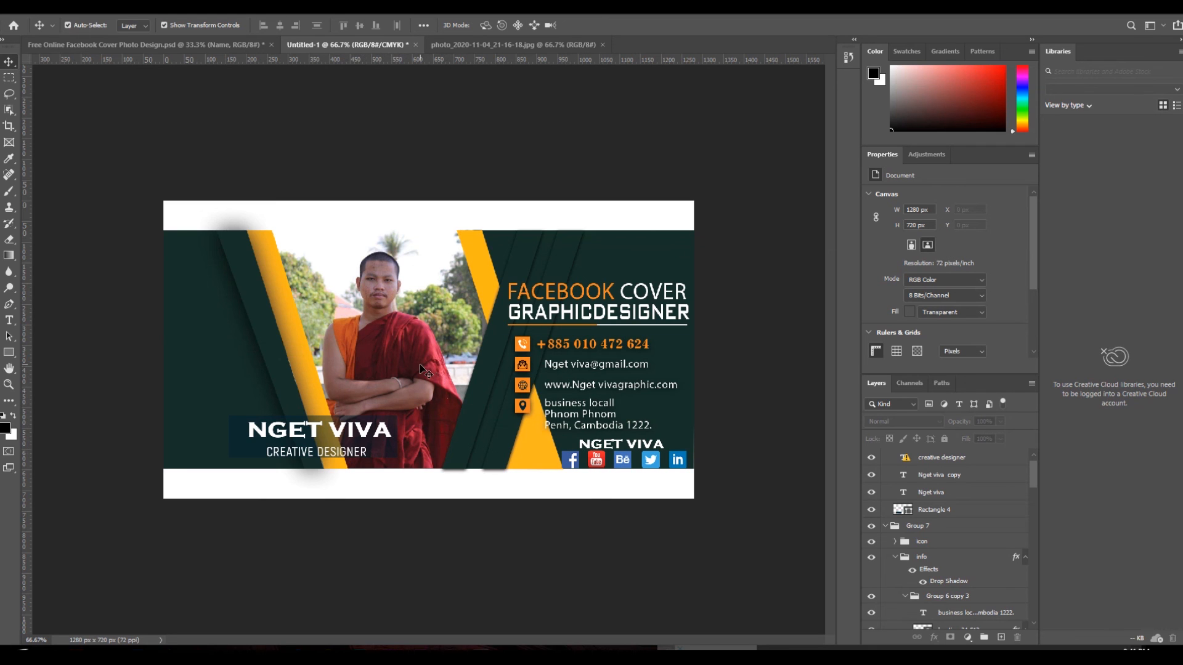
- Apply a Camera Raw Filter to the monk photo with Texture -51 and Clarity -14
right_click(374, 342)
click(389, 353)
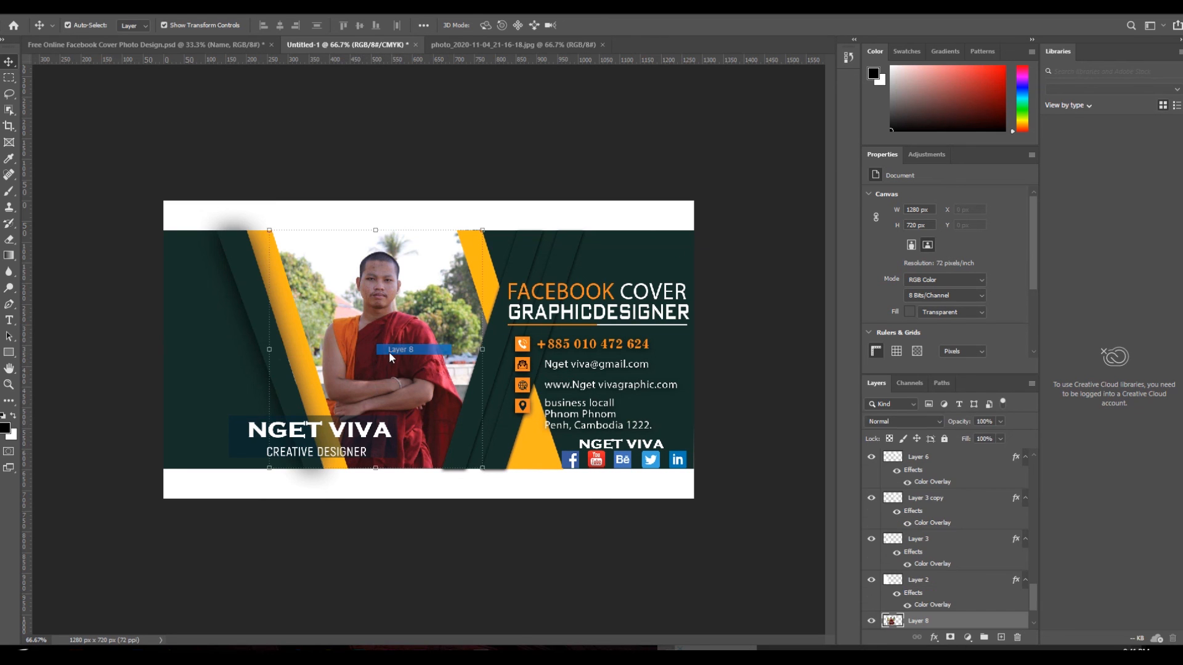
click(176, 13)
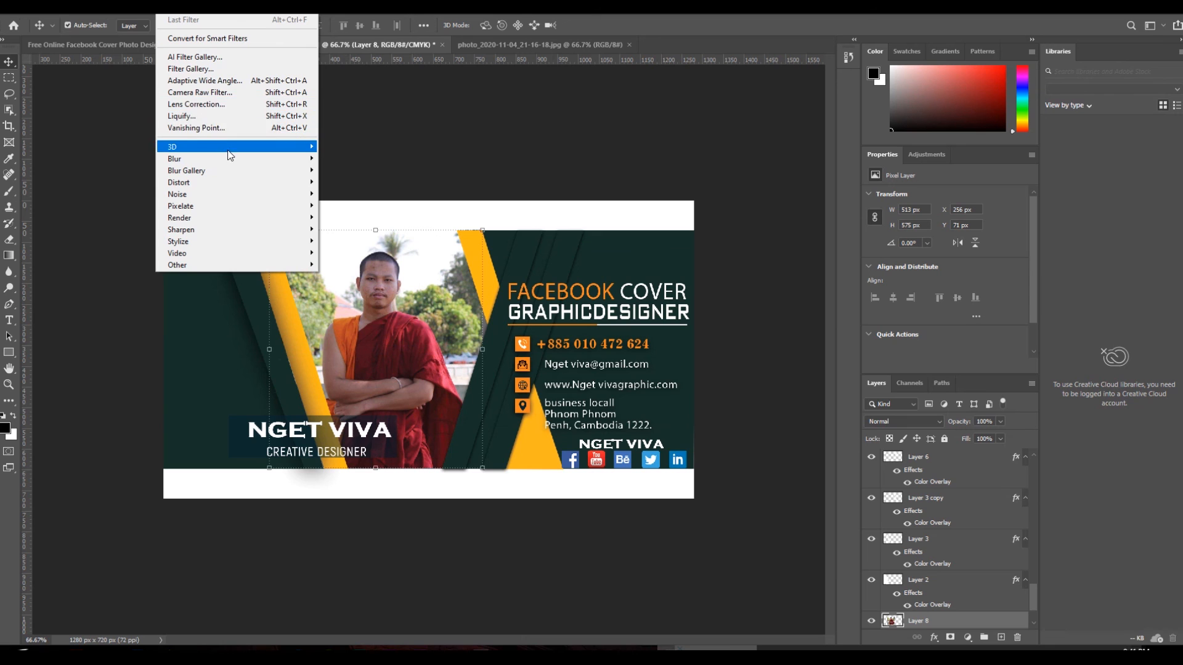
click(227, 91)
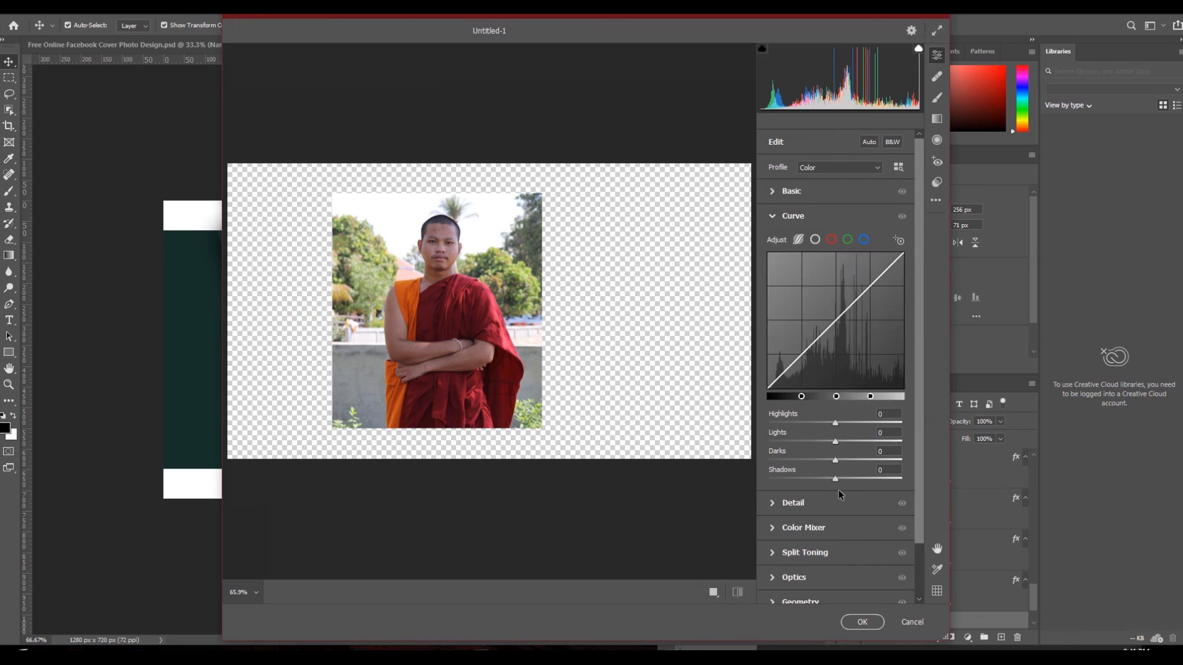
click(821, 502)
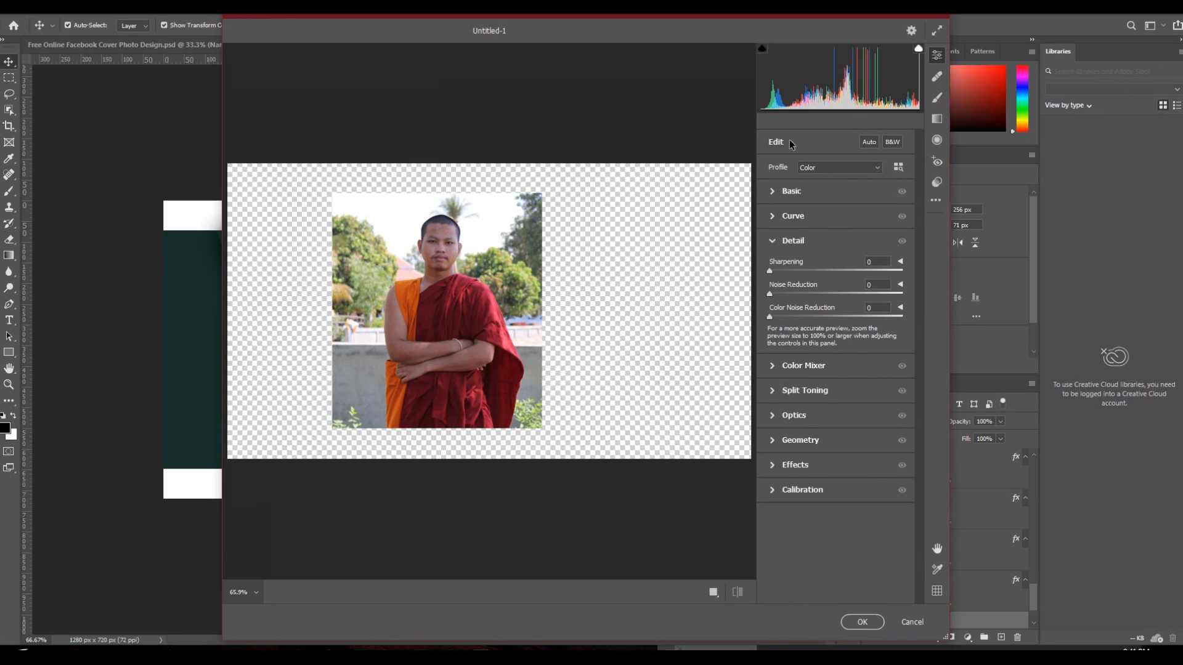
click(800, 192)
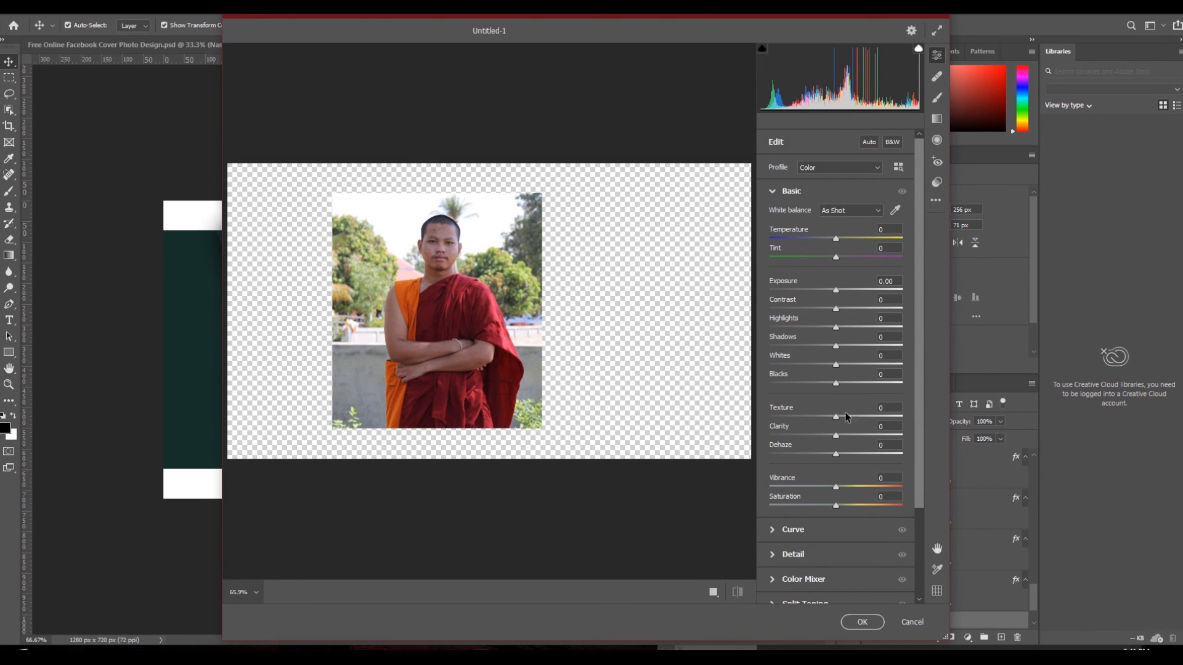
drag(836, 438, 804, 415)
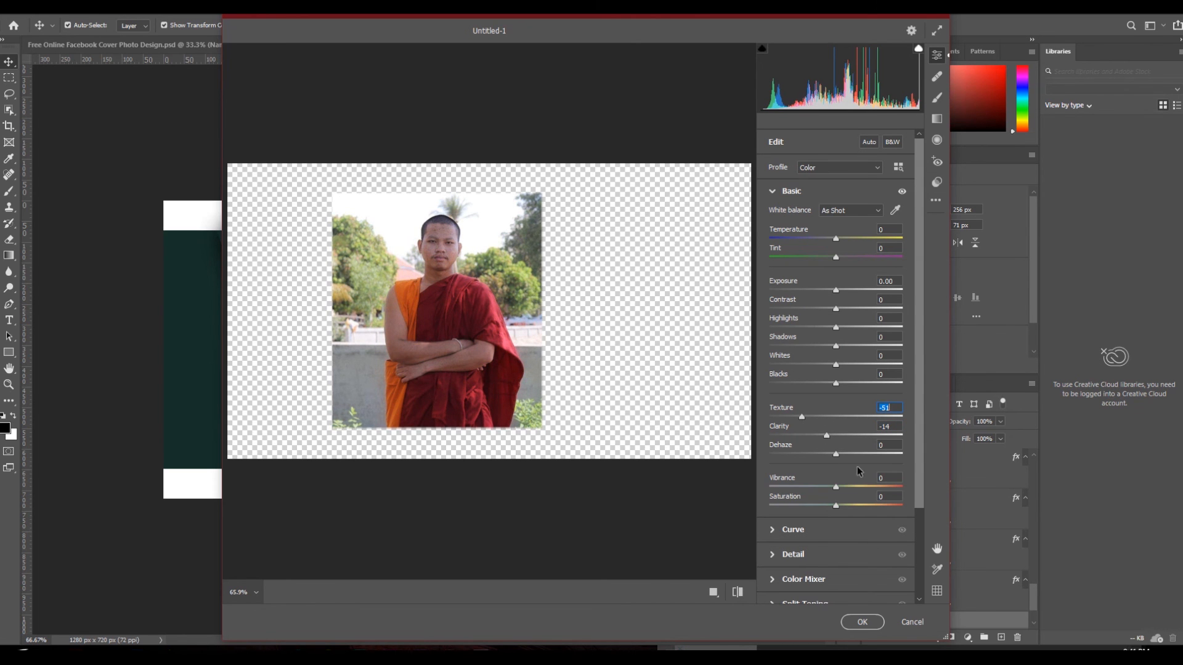
click(883, 624)
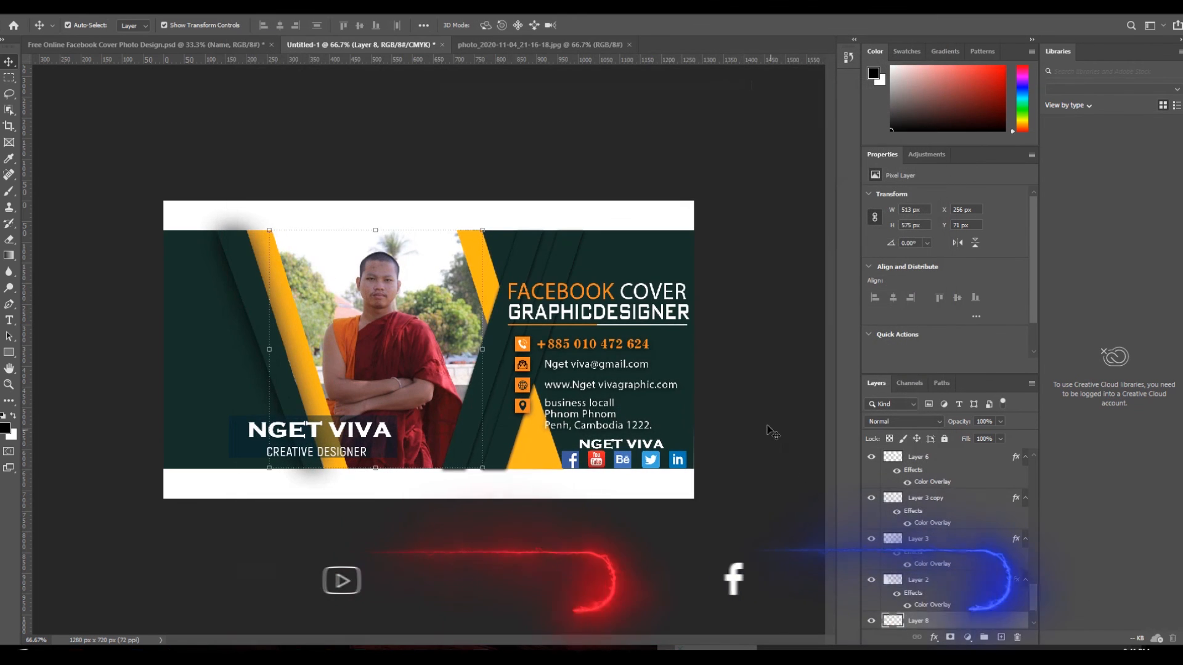
- Export the cover via Export As as a 1280×720 JPG at 100% quality, opening the save window
click(484, 267)
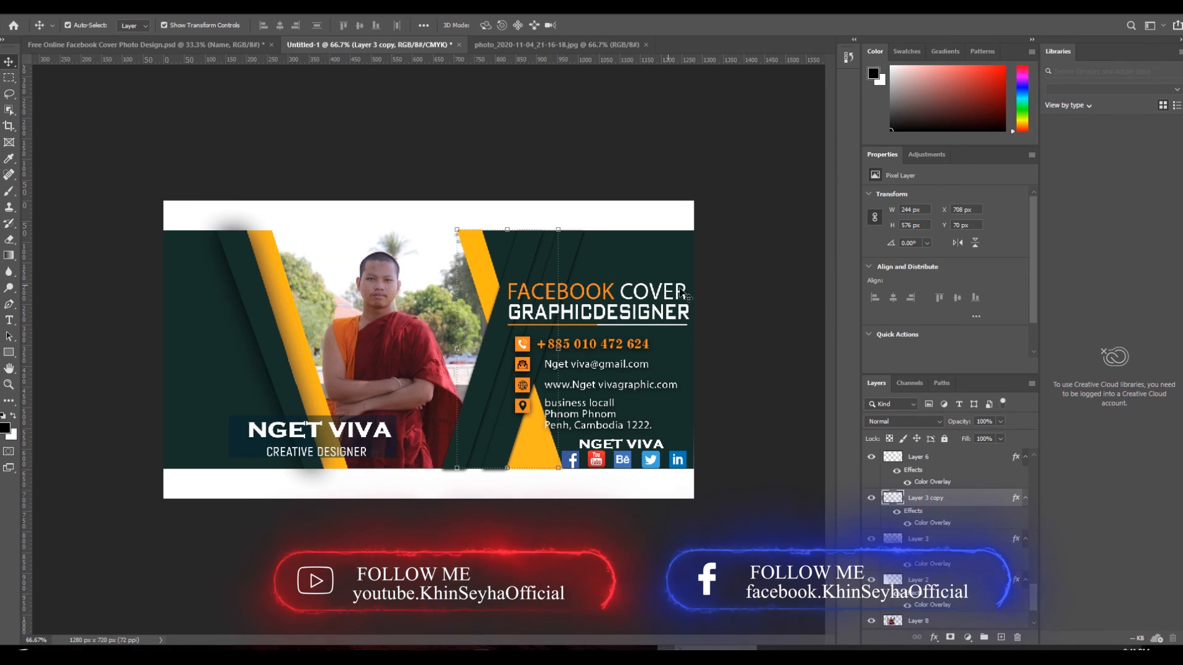
click(733, 298)
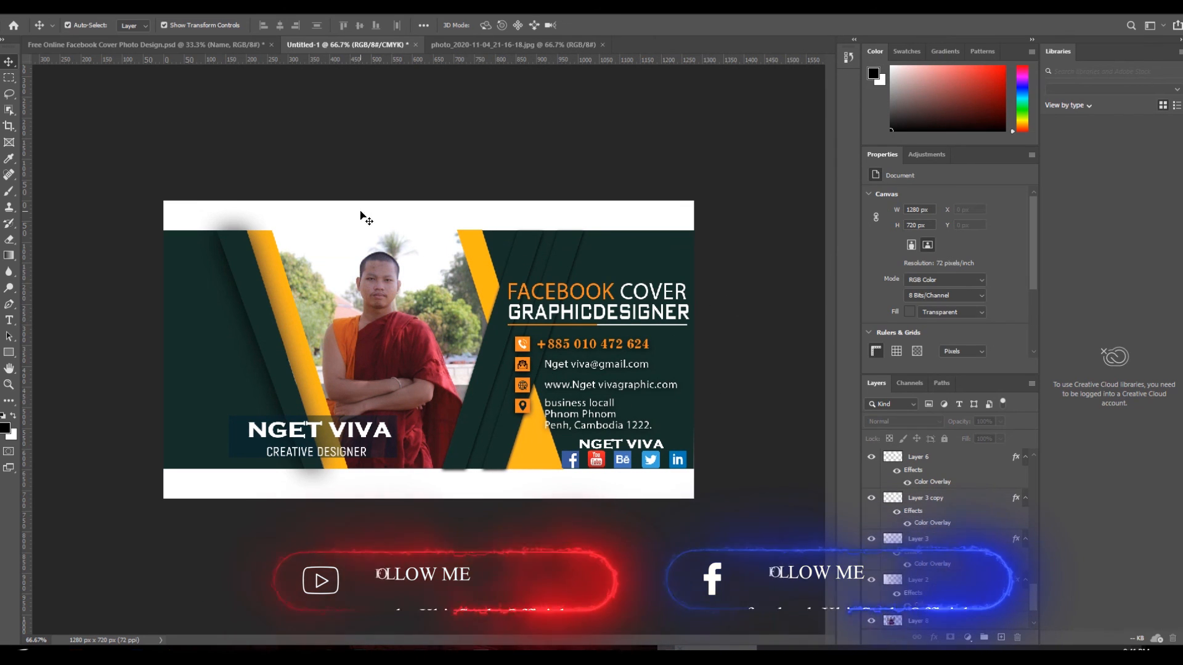
scroll(924, 493, up, 5)
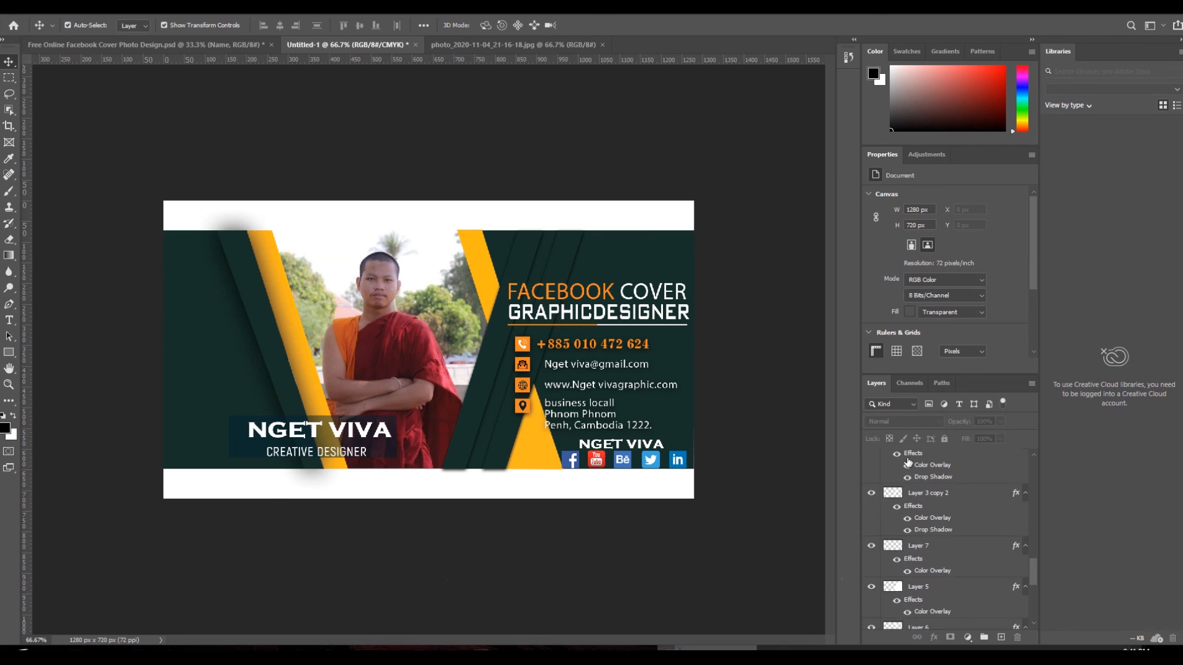
click(21, 6)
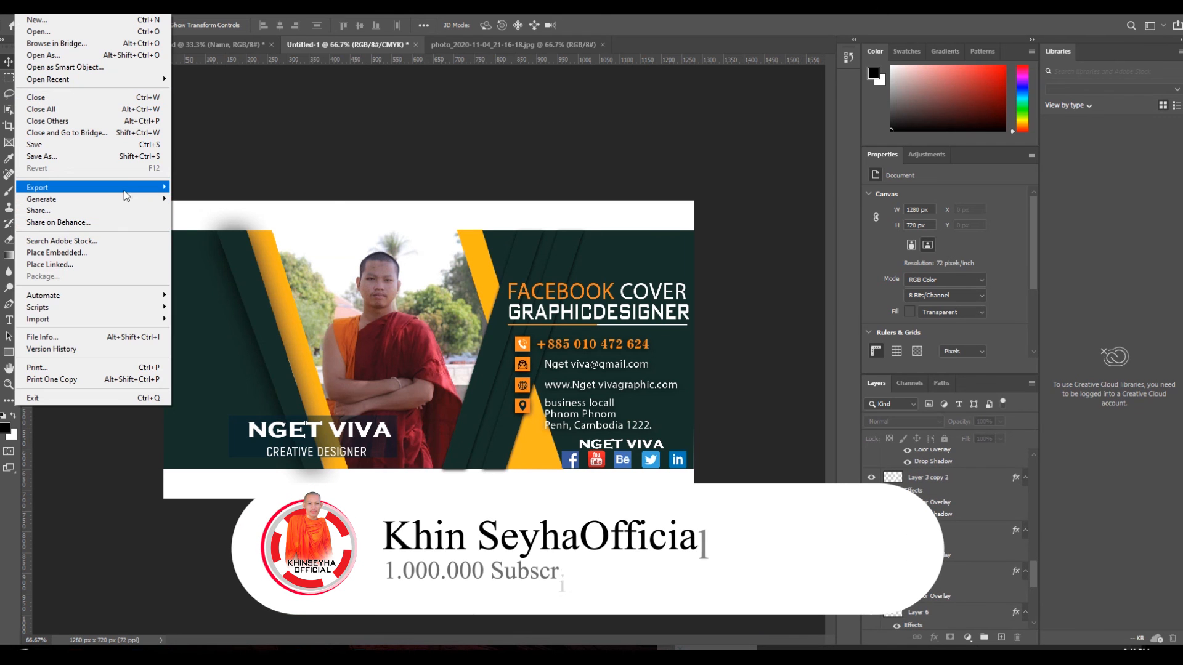
mouse_move(124, 190)
click(220, 204)
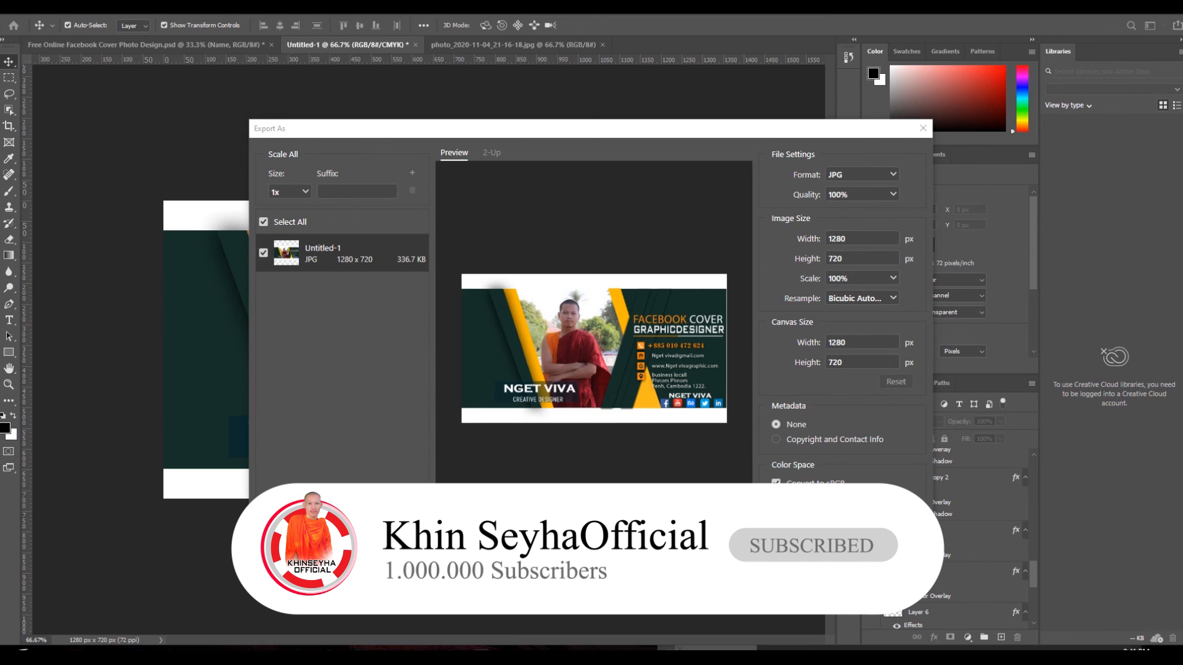
click(844, 557)
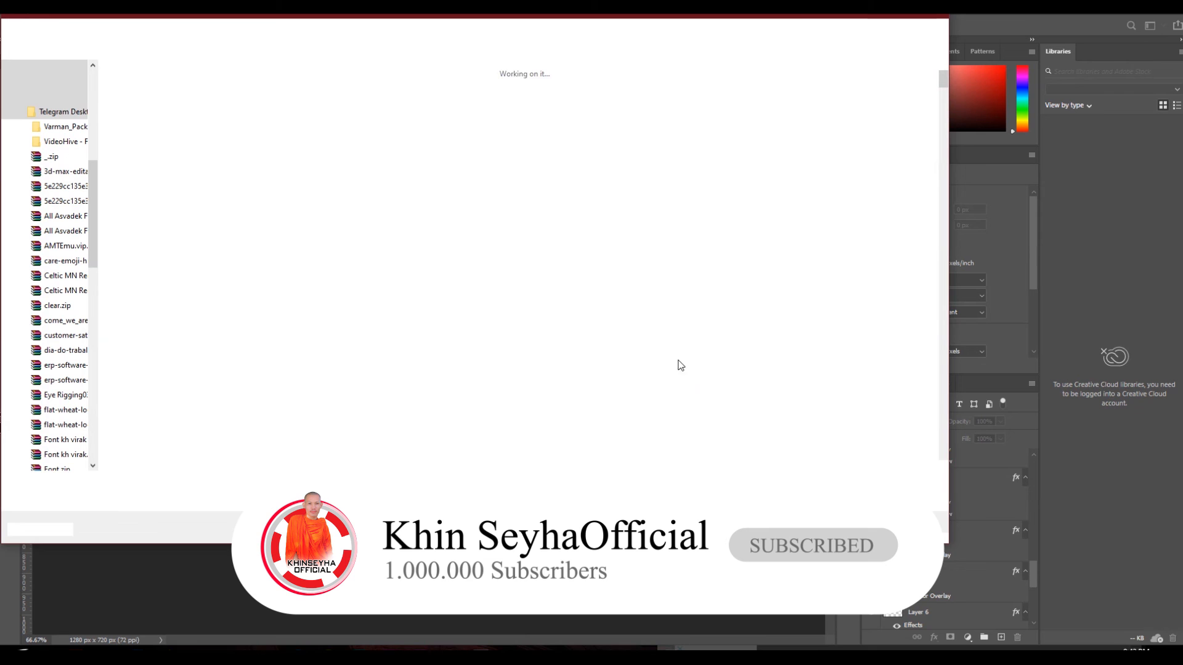
scroll(67, 125, up, 8)
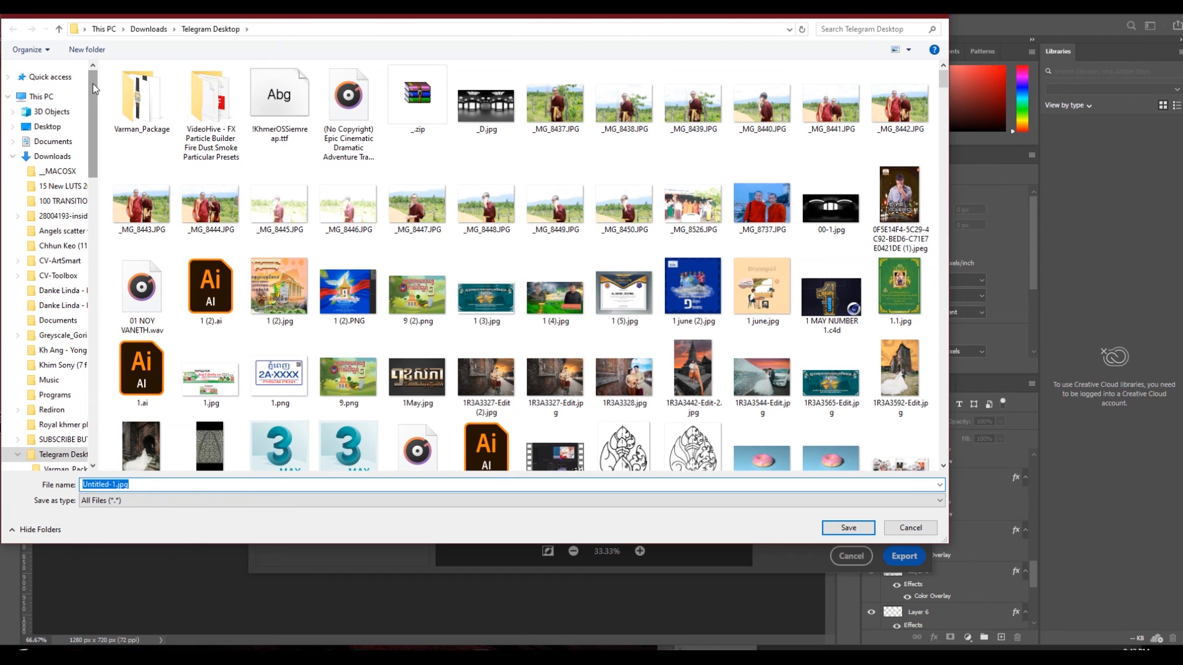